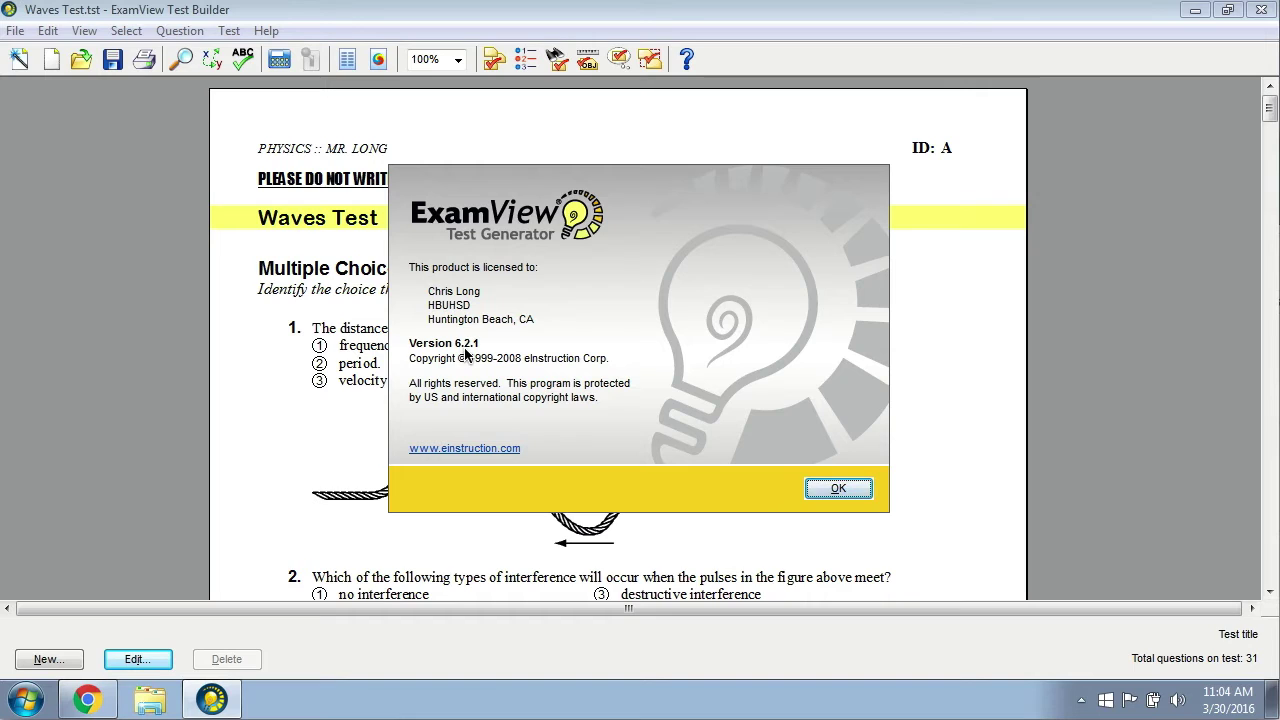
Dismiss About and confirm in Preferences' Points tab that every question type defaults to 1 point
{"action": "left_click", "coordinate": [838, 488]}
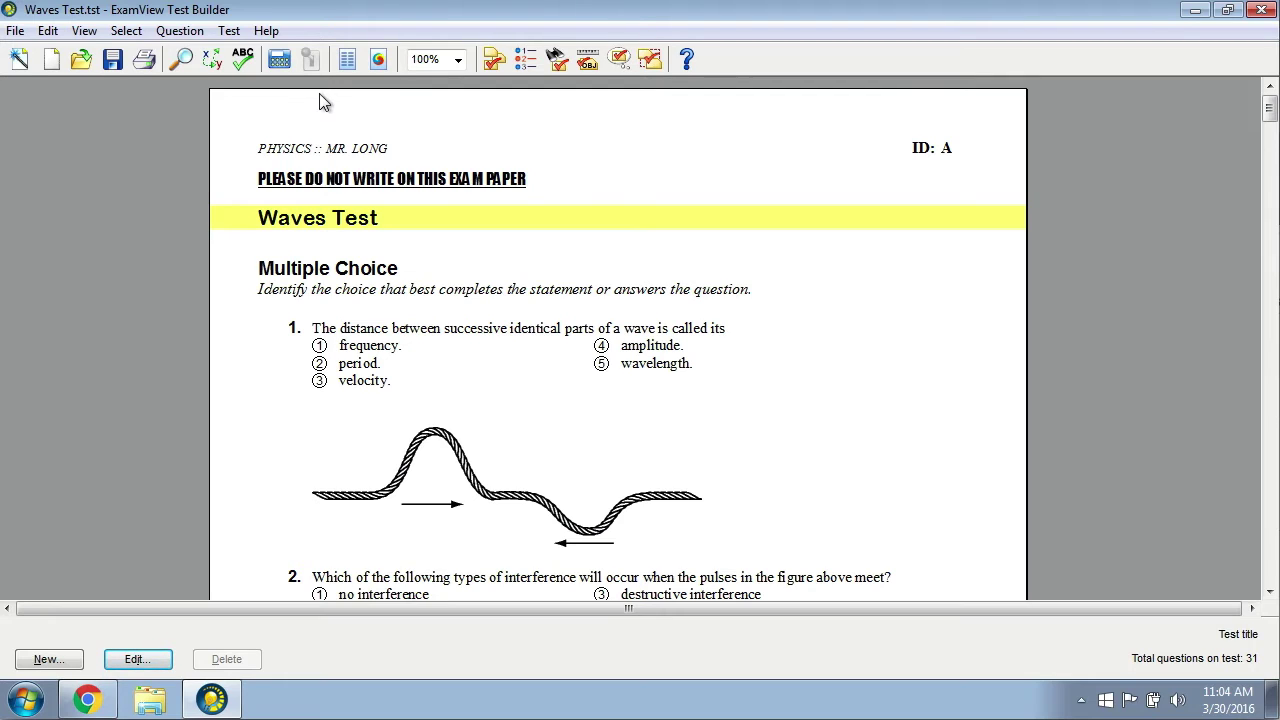
{"action": "left_click", "coordinate": [48, 31]}
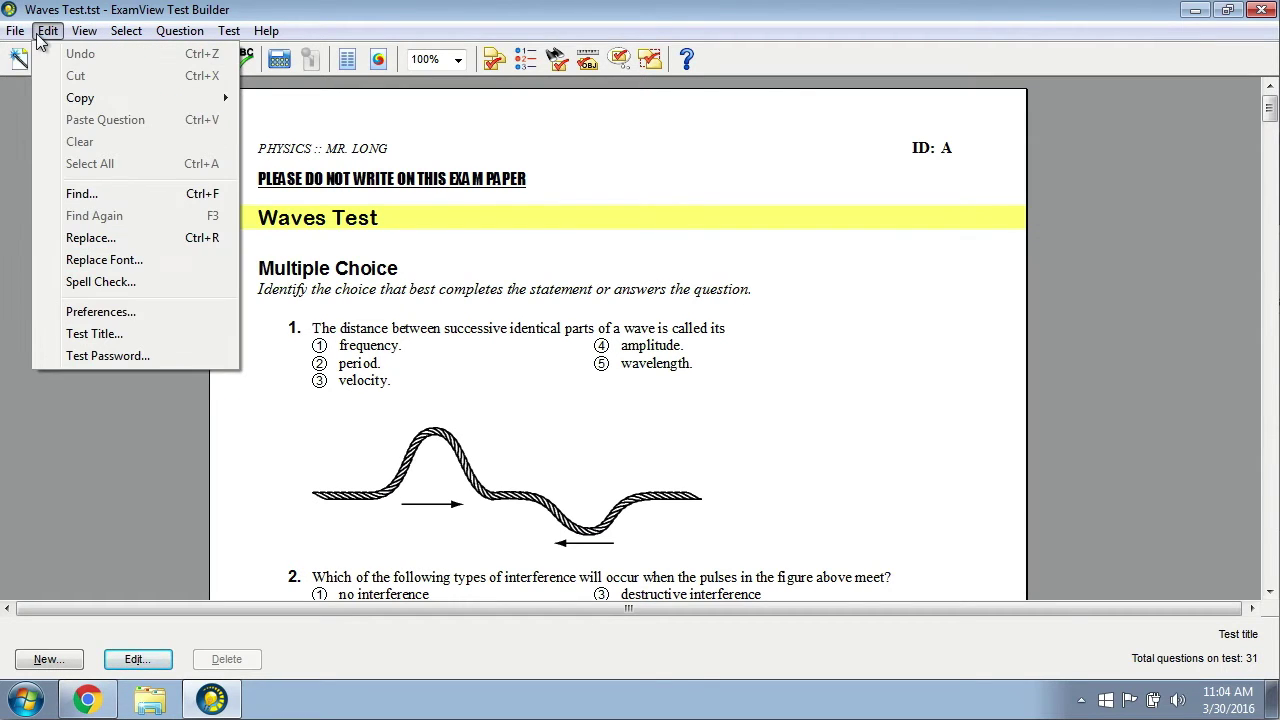
{"action": "left_click", "coordinate": [112, 313]}
{"action": "left_click", "coordinate": [666, 118]}
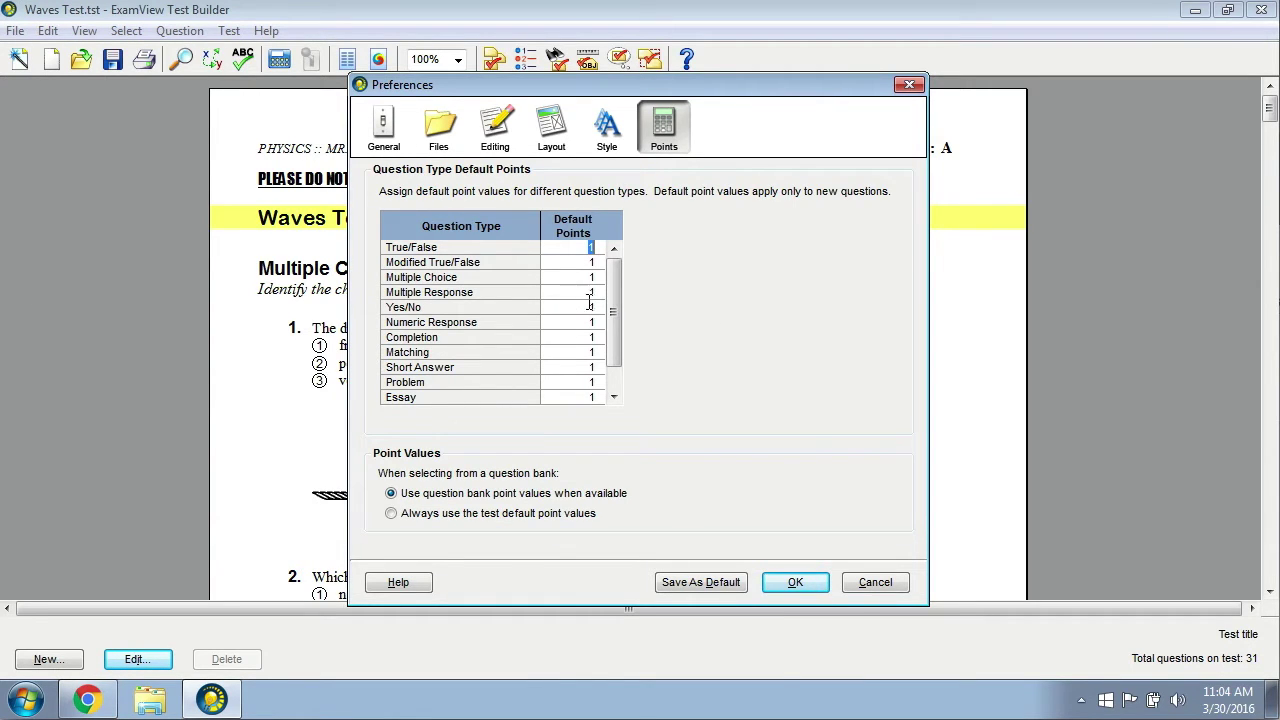
{"action": "left_click_drag", "start_coordinate": [615, 299], "coordinate": [605, 262]}
{"action": "left_click", "coordinate": [795, 582]}
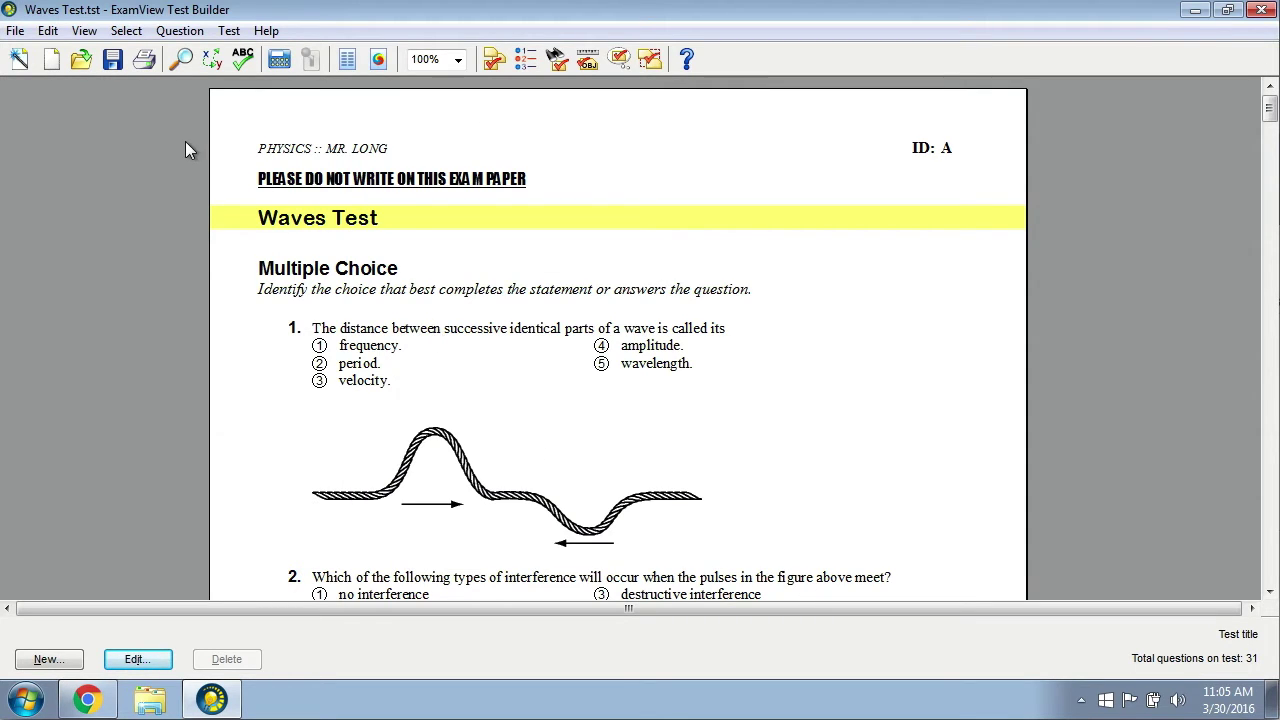
Export the Waves Test as a Blackboard 7.1-9.0 package saved as 'waves quiz' on the Desktop
{"action": "left_click", "coordinate": [17, 33]}
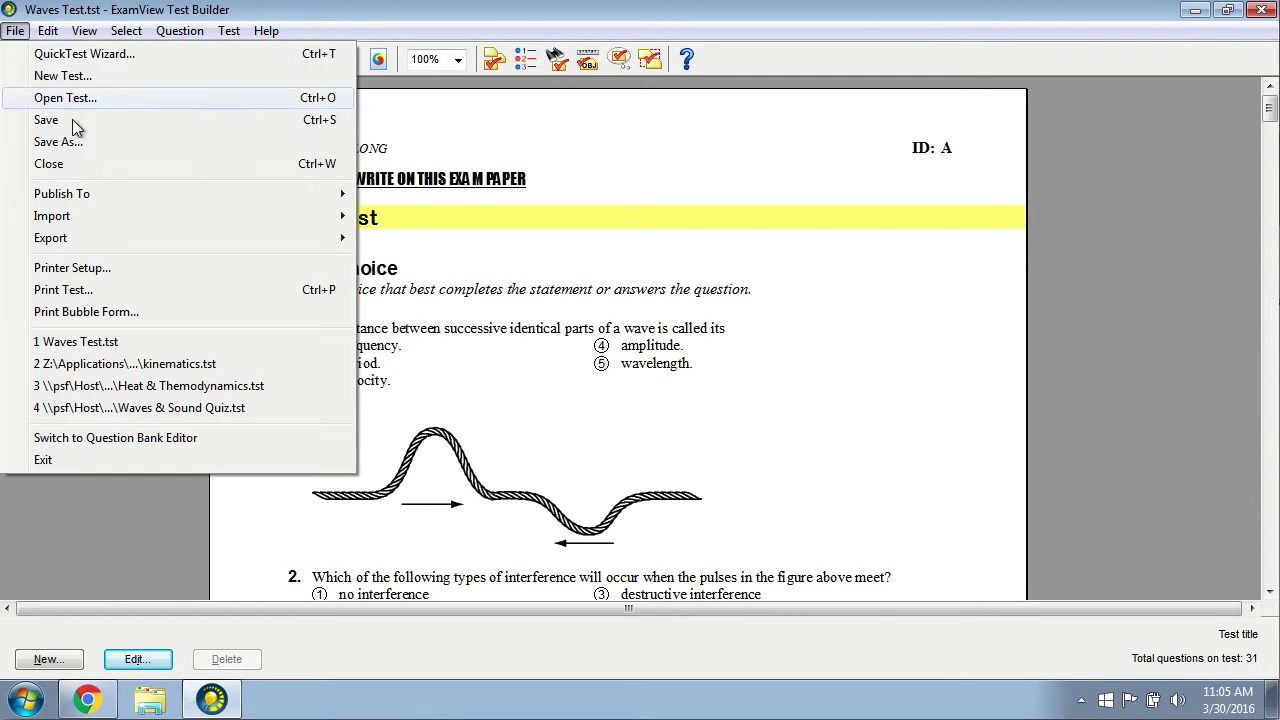
{"action": "mouse_move", "coordinate": [95, 237]}
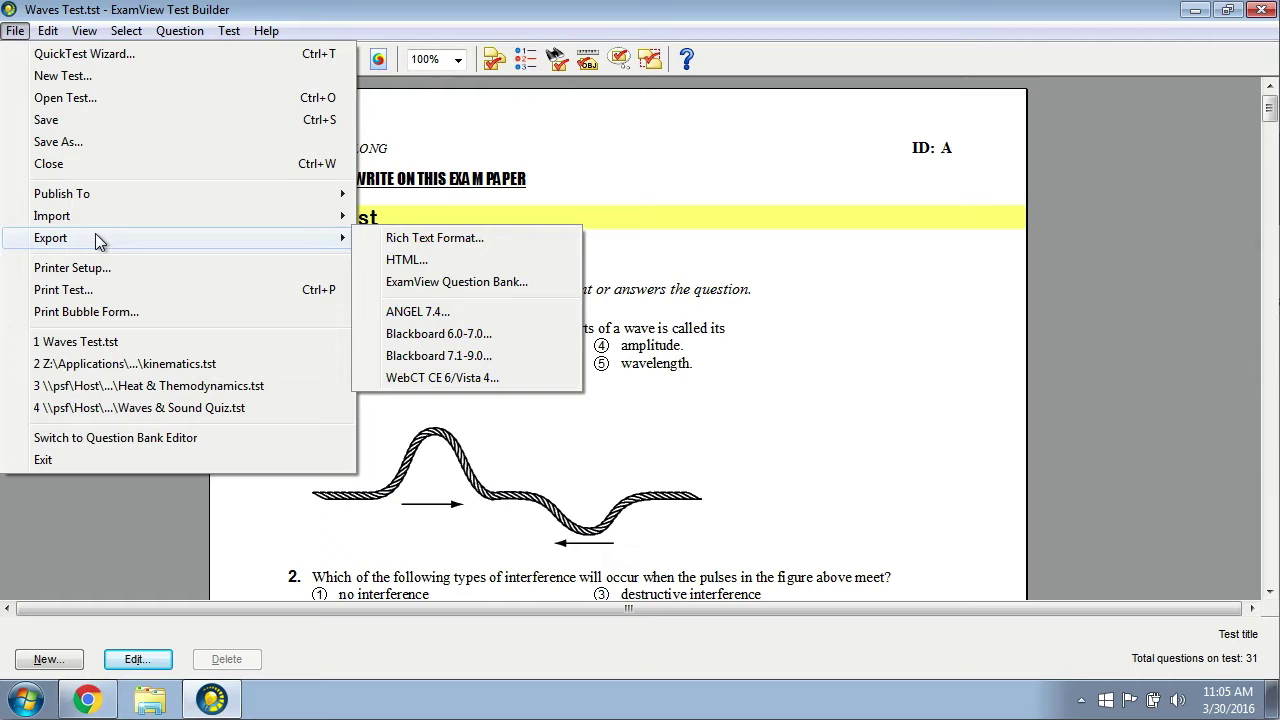
{"action": "left_click", "coordinate": [433, 362]}
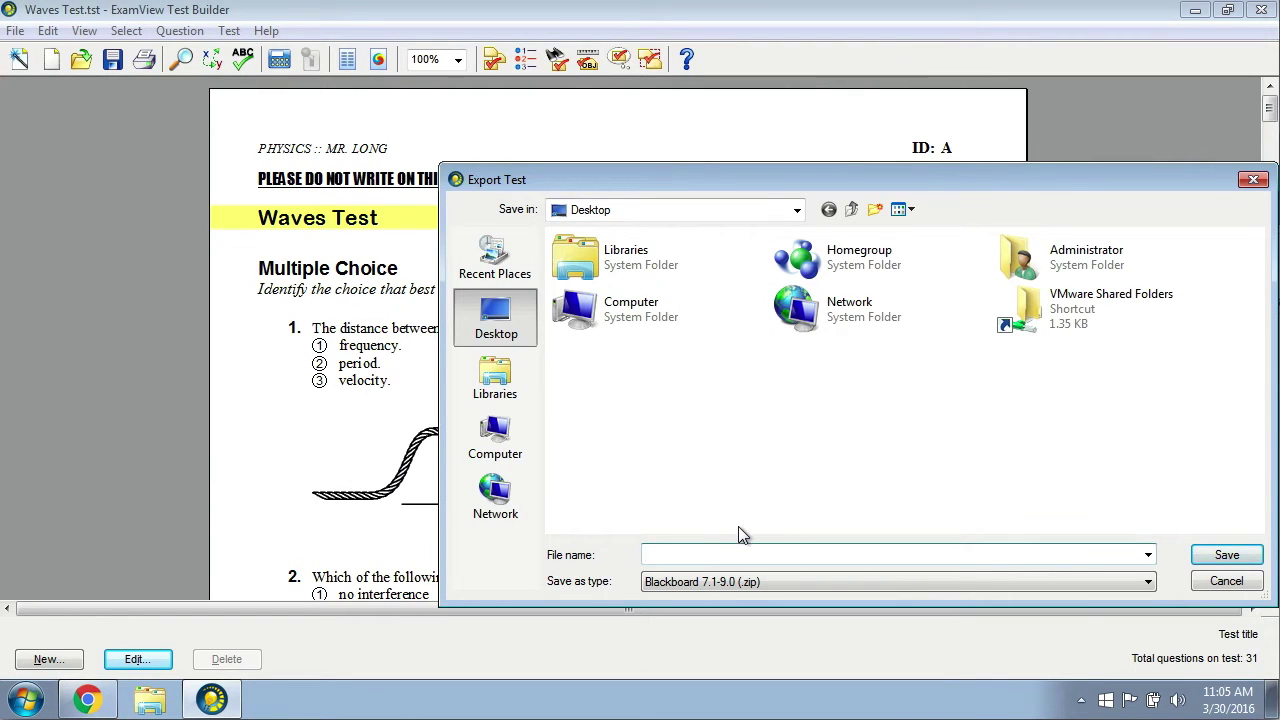
{"action": "type", "text": "waves"}
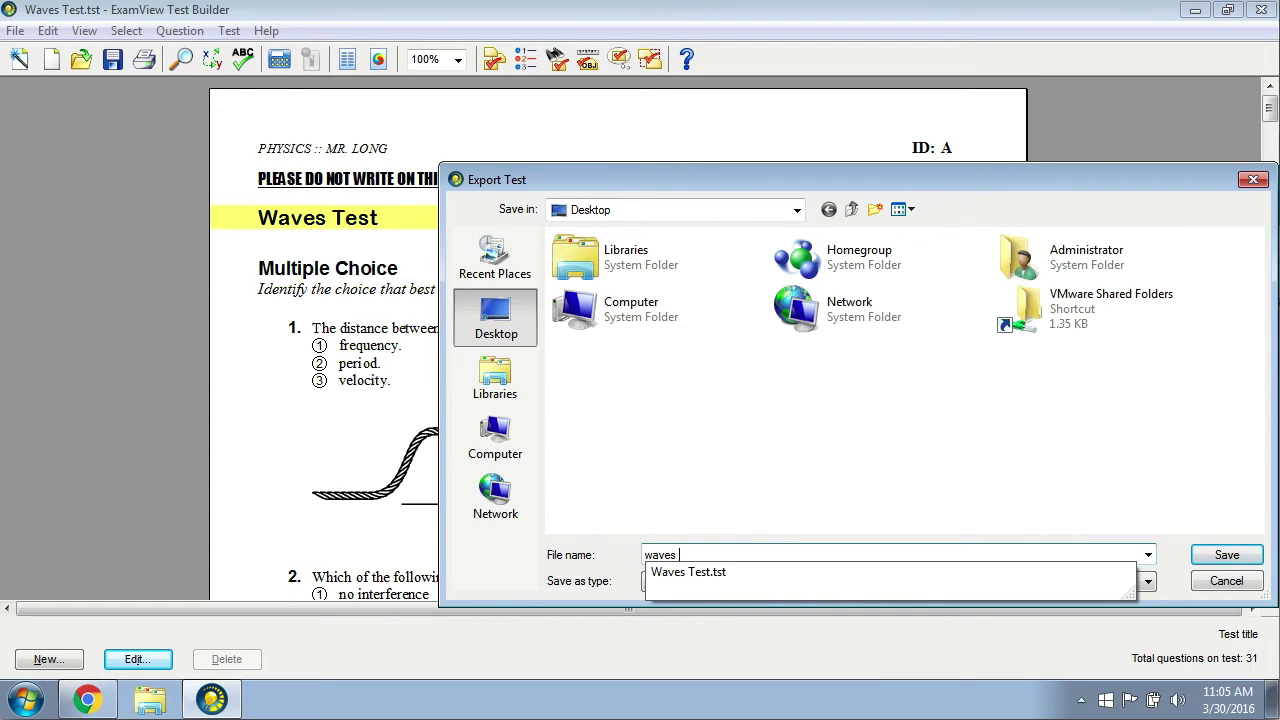
{"action": "type", "text": " quiz"}
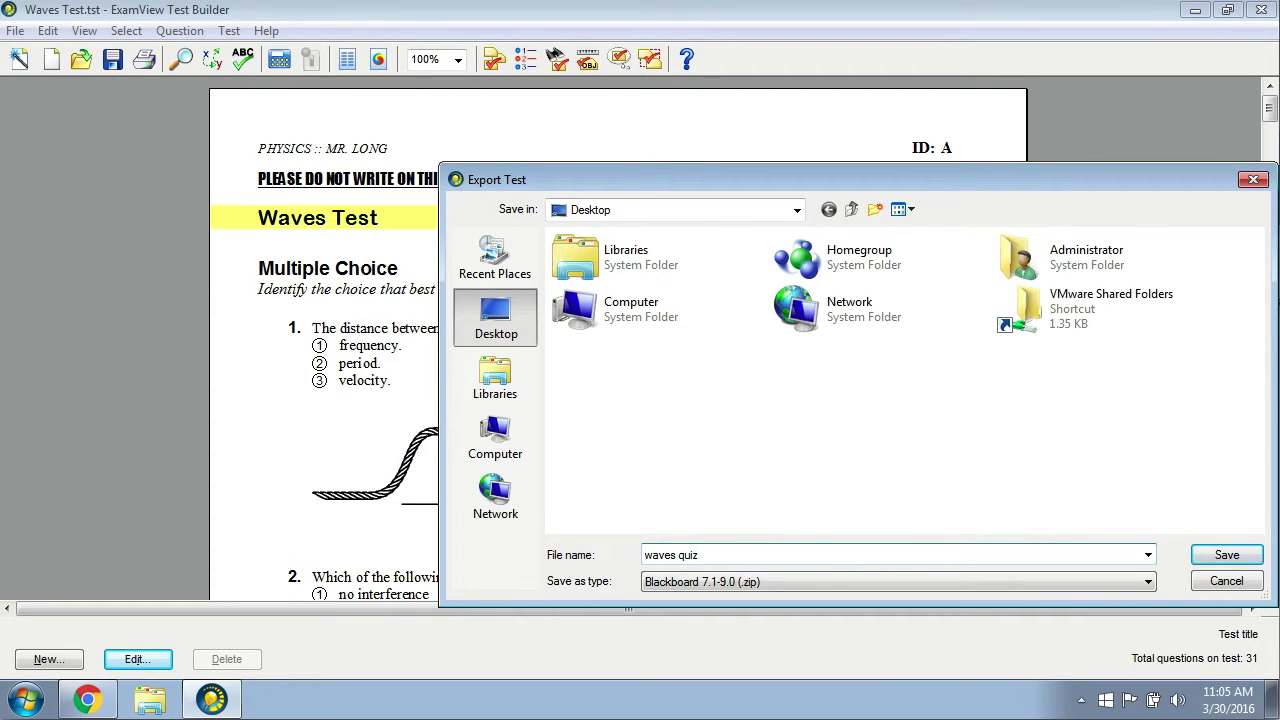
{"action": "left_click", "coordinate": [1229, 560]}
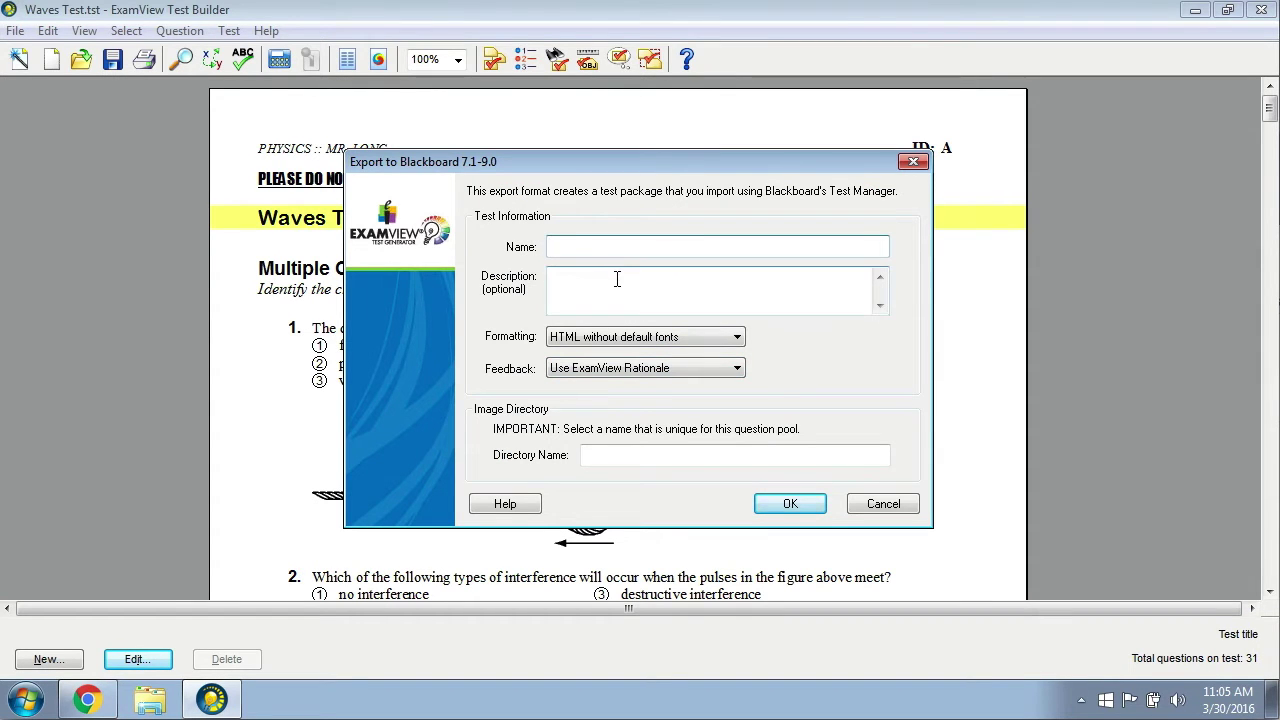
Name the Blackboard test 'wave quiz', set the image directory to 'images', and run the export
{"action": "type", "text": "wave quiz"}
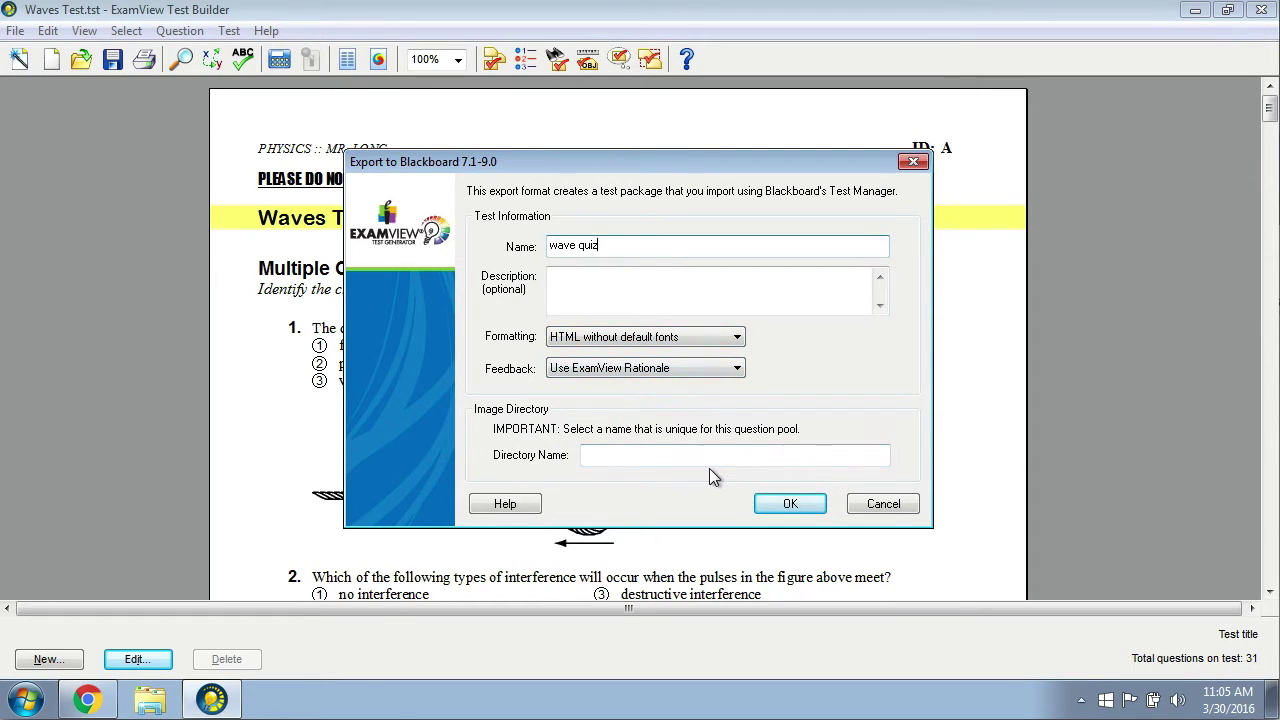
{"action": "left_click", "coordinate": [796, 505]}
{"action": "left_click", "coordinate": [757, 424]}
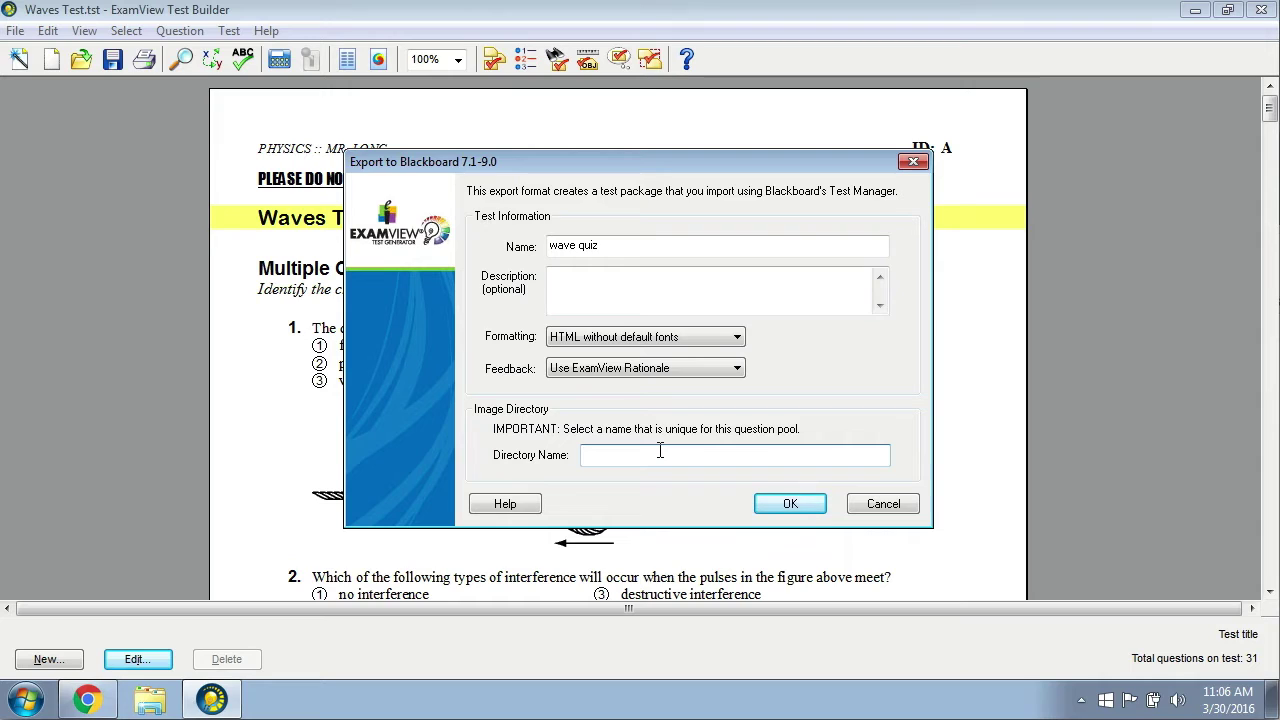
{"action": "type", "text": "images"}
{"action": "left_click", "coordinate": [780, 503]}
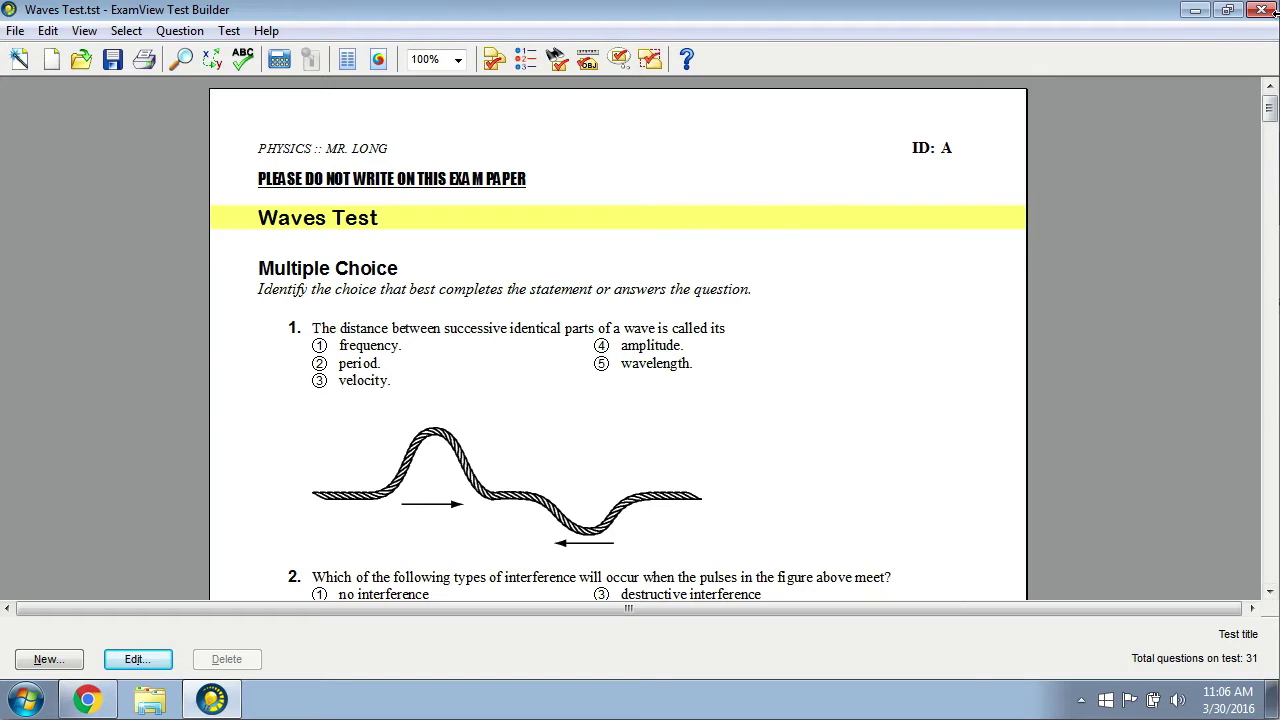
Minimize ExamView and move the waves quiz zip to the desktop's top row beside Waves Test
{"action": "left_click", "coordinate": [1194, 12]}
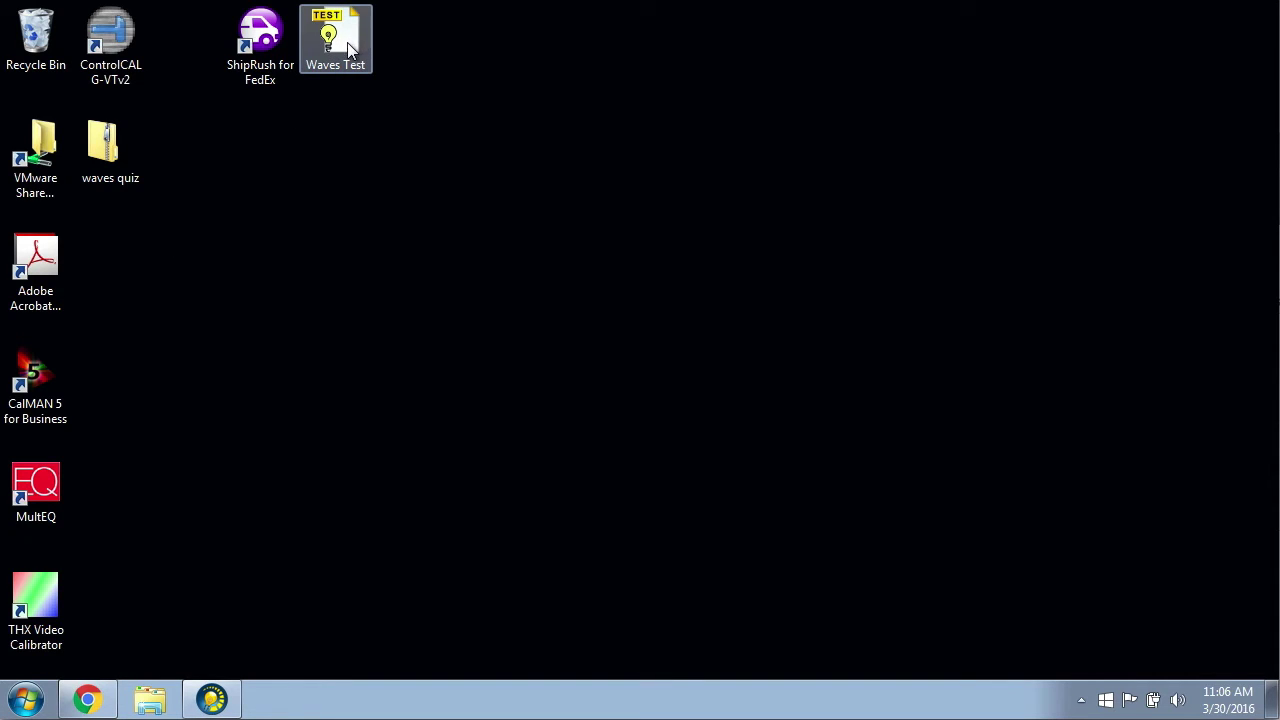
{"action": "left_click_drag", "start_coordinate": [103, 145], "coordinate": [517, 174]}
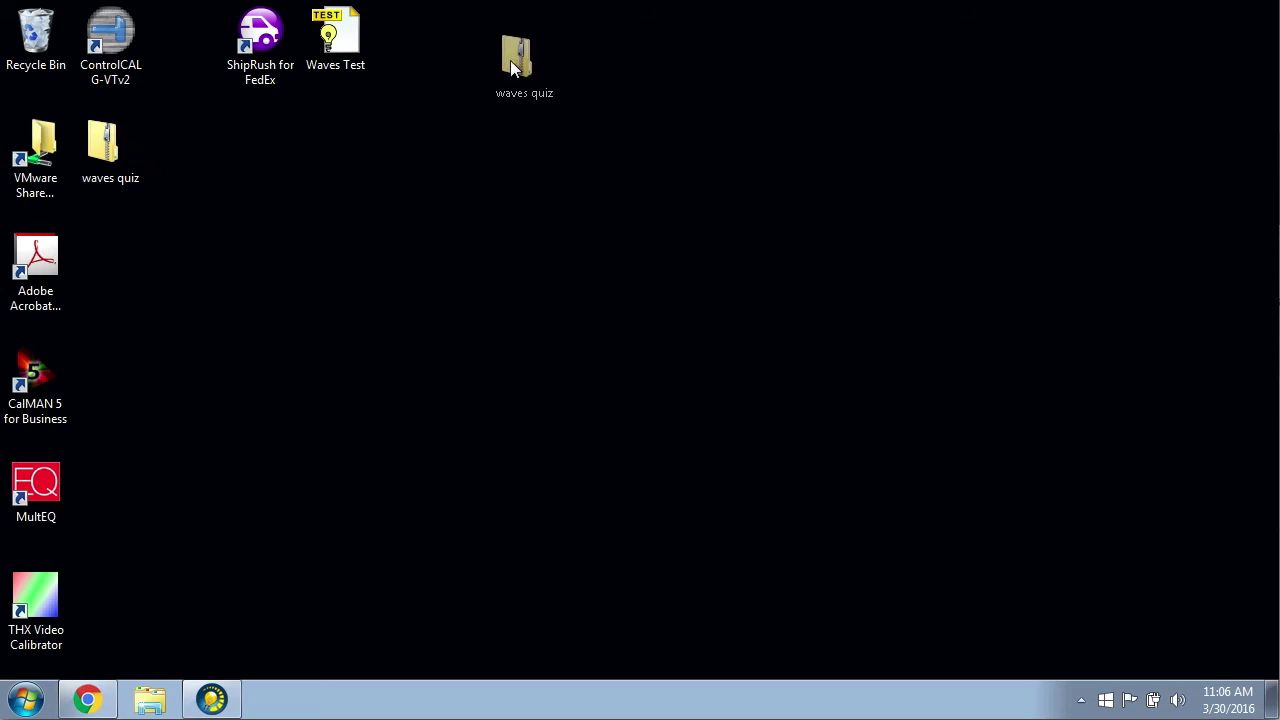
{"action": "left_click_drag", "start_coordinate": [489, 52], "coordinate": [488, 50]}
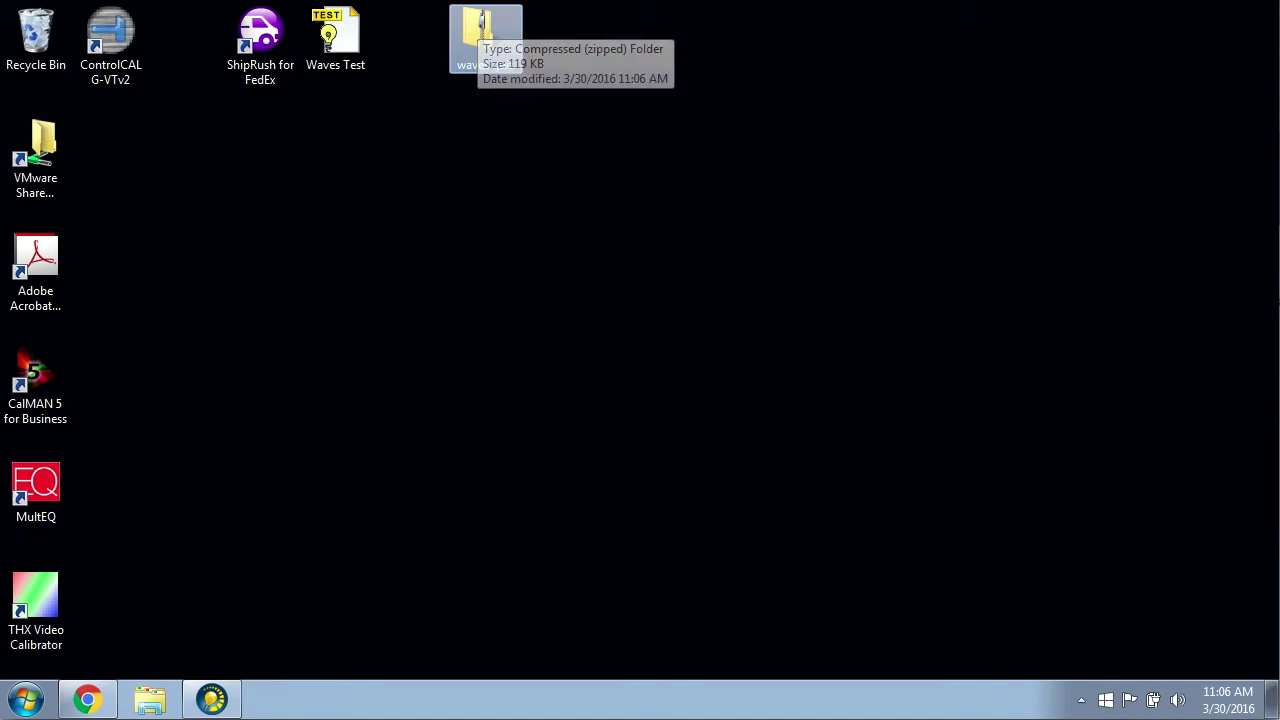
In the Physics A course settings in Chrome, open Import Content and expand the Content Type list
{"action": "left_click", "coordinate": [100, 707]}
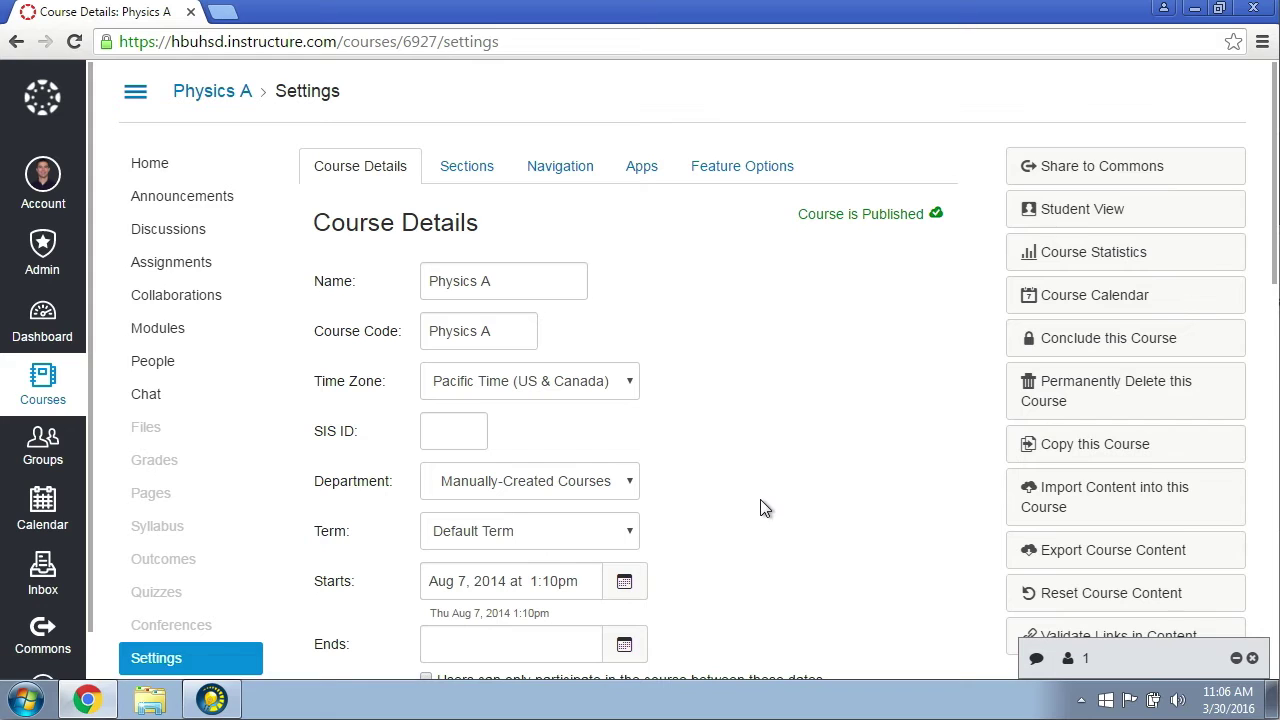
{"action": "scroll", "coordinate": [1105, 447], "scroll_direction": "down", "scroll_amount": 1}
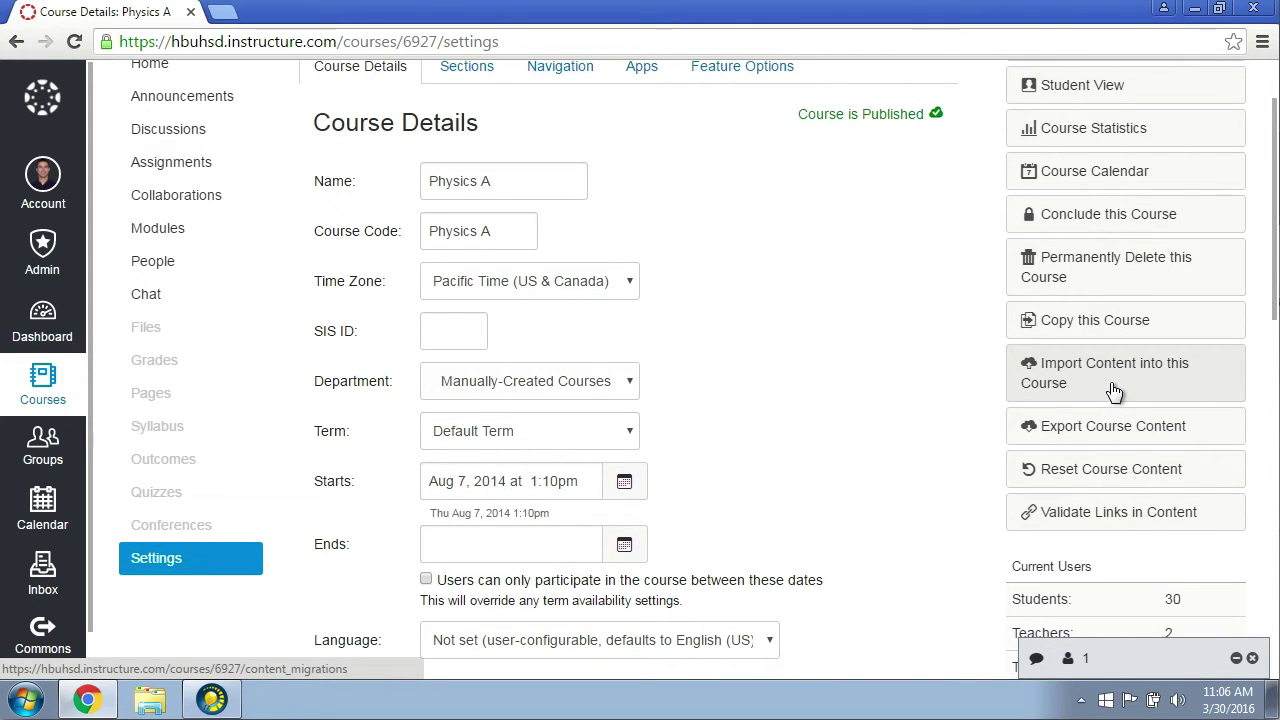
{"action": "left_click", "coordinate": [1114, 392]}
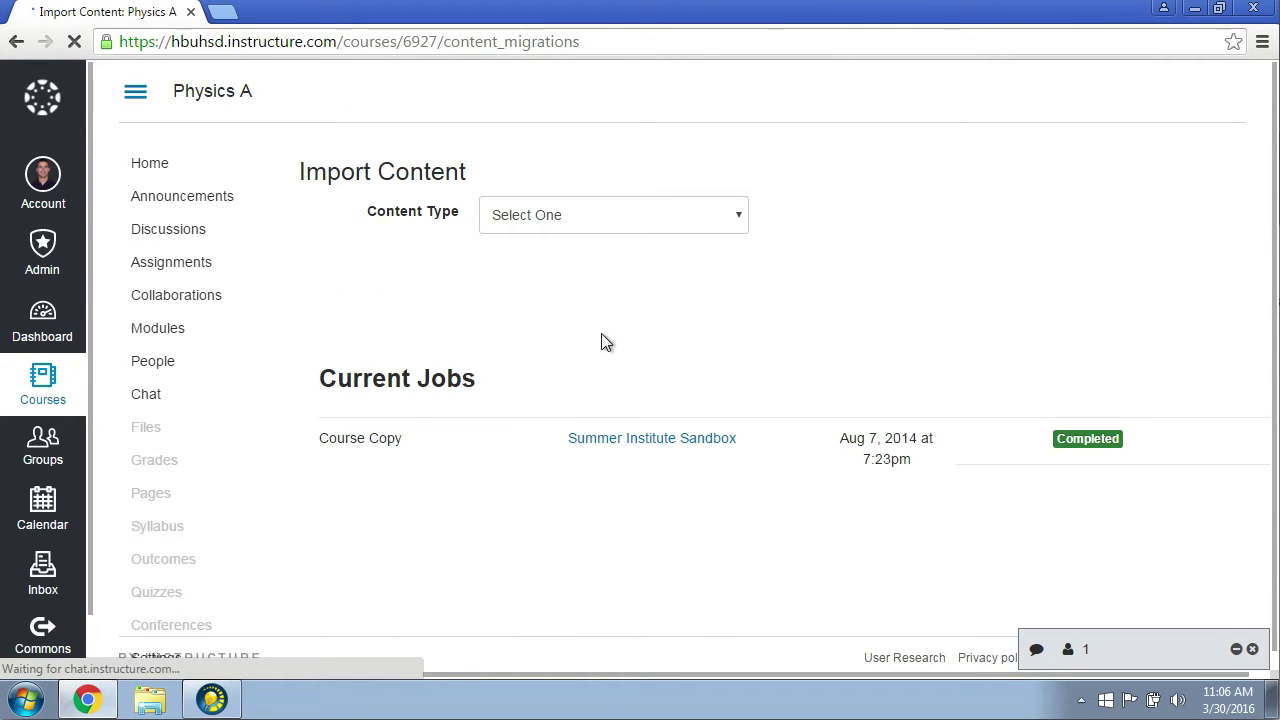
{"action": "left_click", "coordinate": [675, 224]}
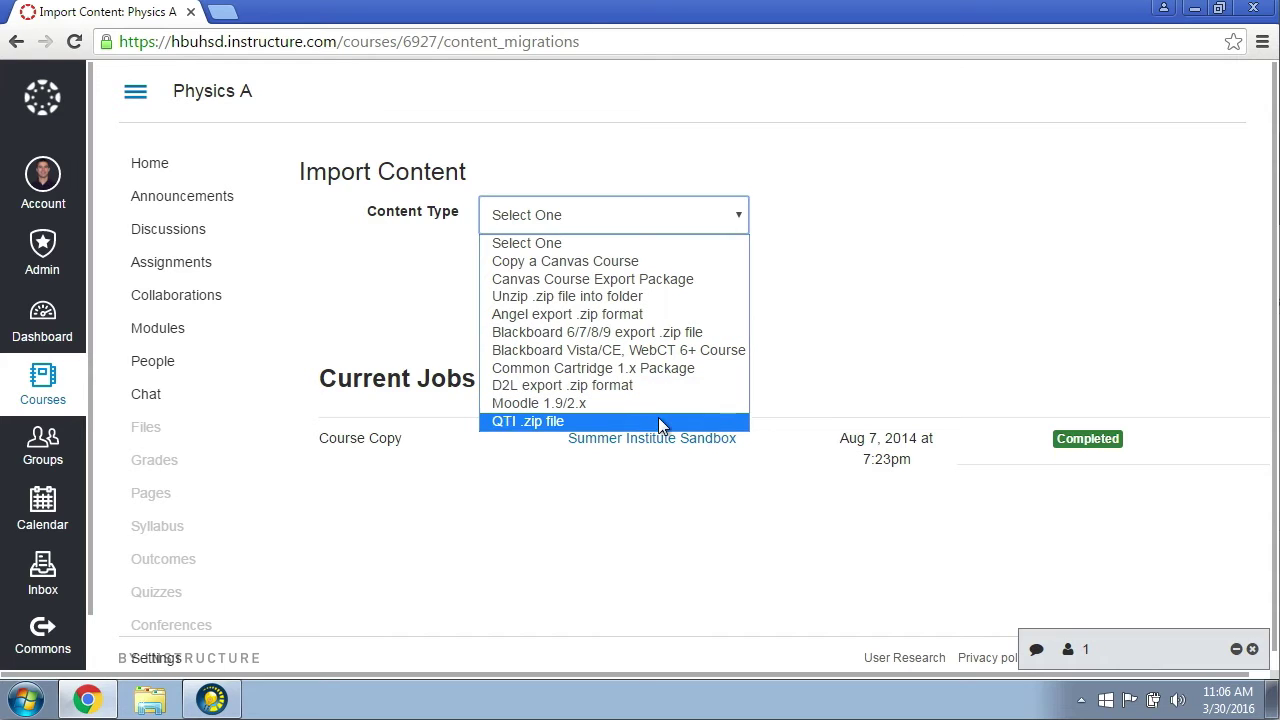
Choose Blackboard 6/7/8/9 export .zip as content type and attach waves quiz.zip from the Desktop
{"action": "left_click", "coordinate": [660, 333]}
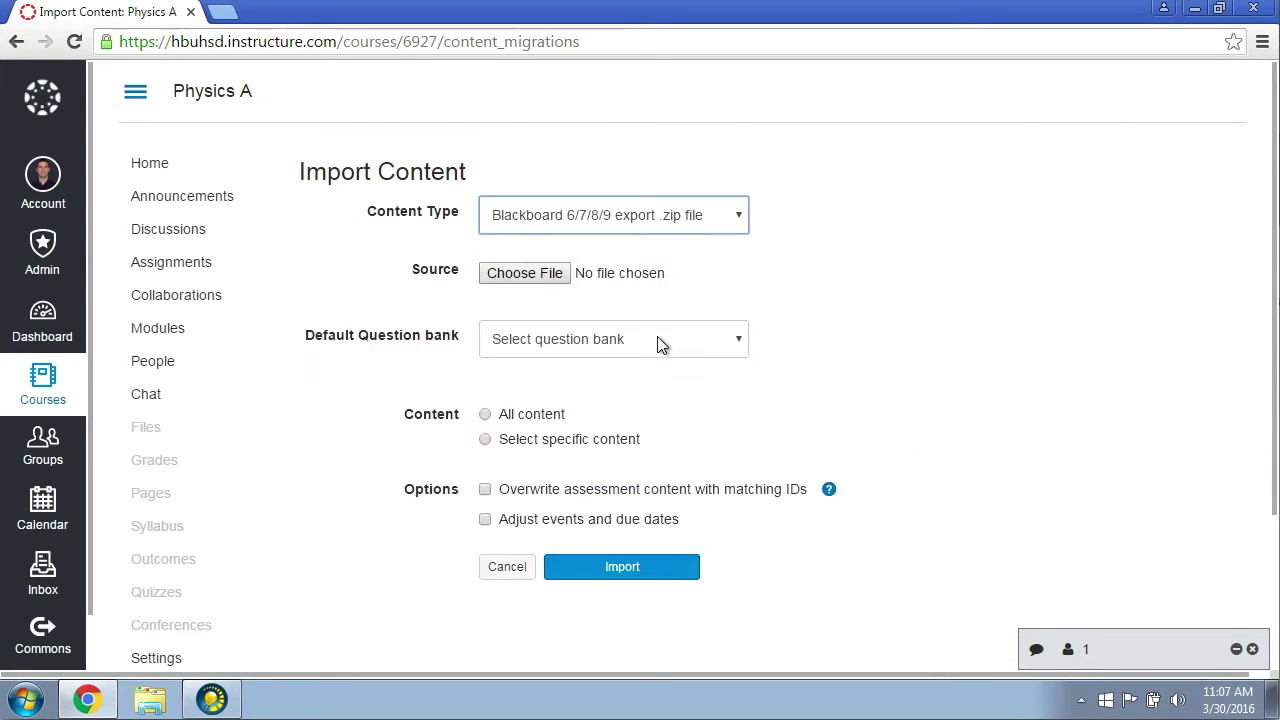
{"action": "left_click", "coordinate": [520, 274]}
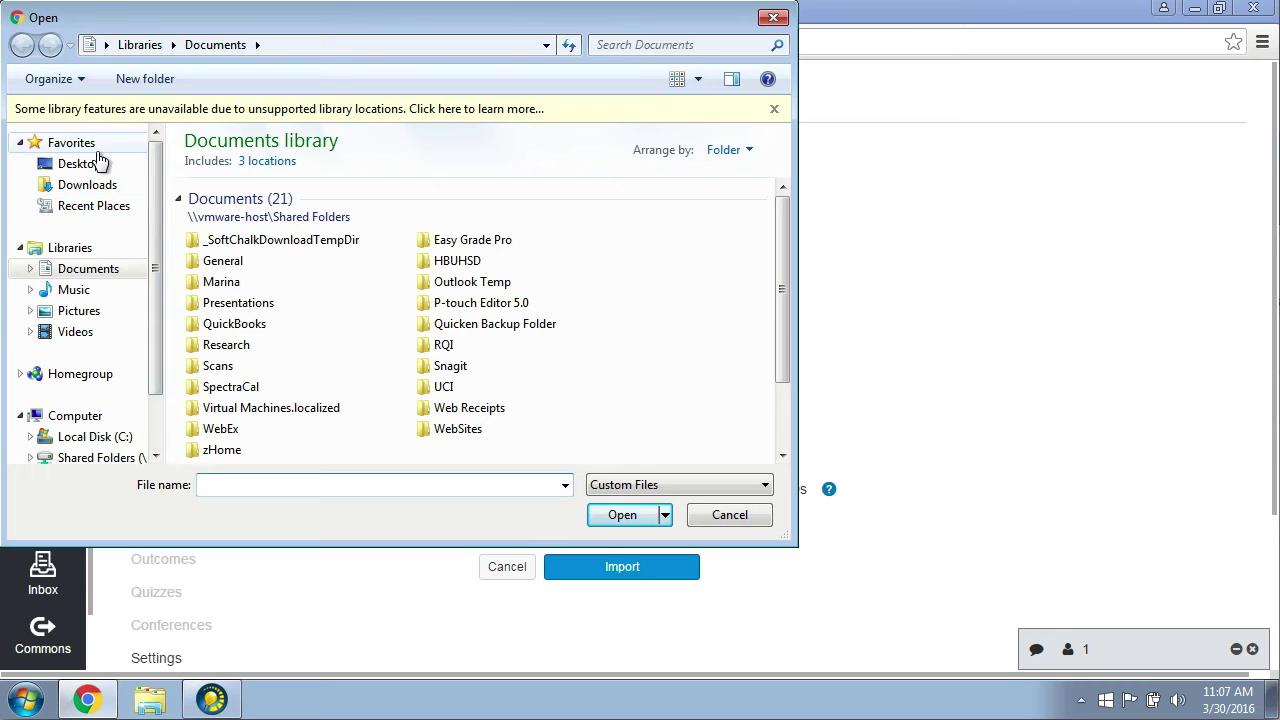
{"action": "left_click", "coordinate": [94, 163]}
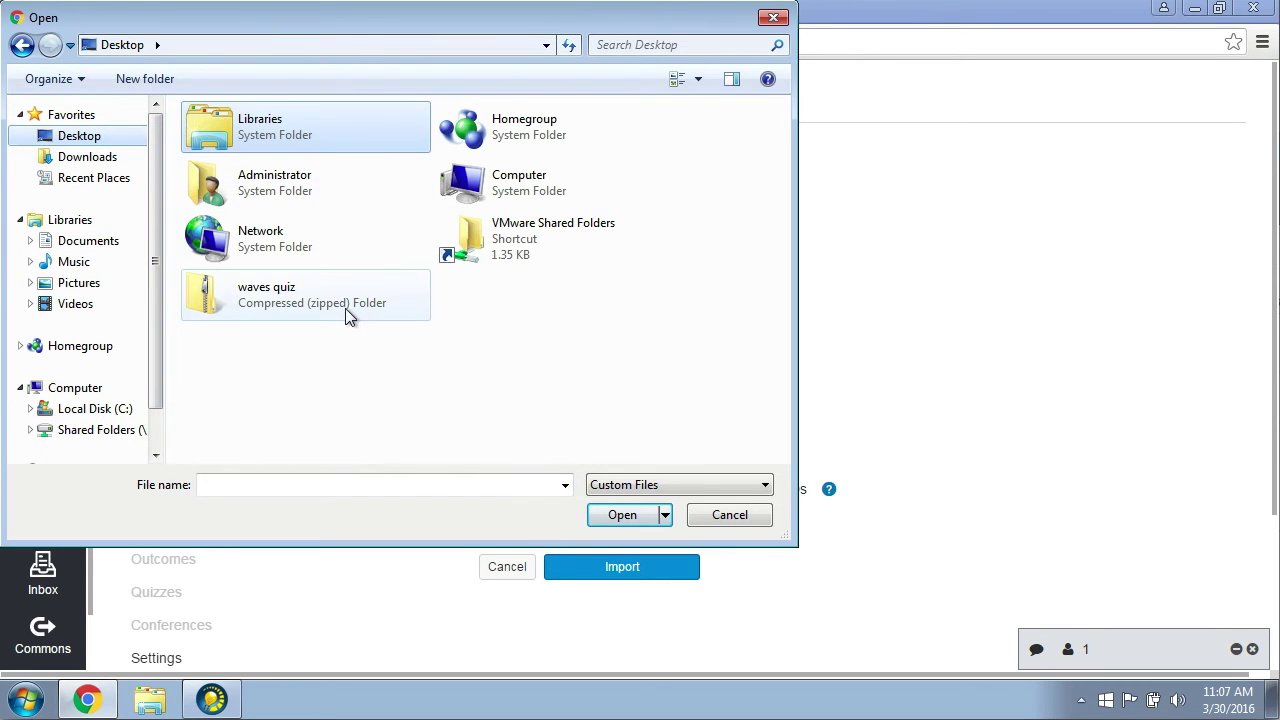
{"action": "left_click", "coordinate": [346, 314]}
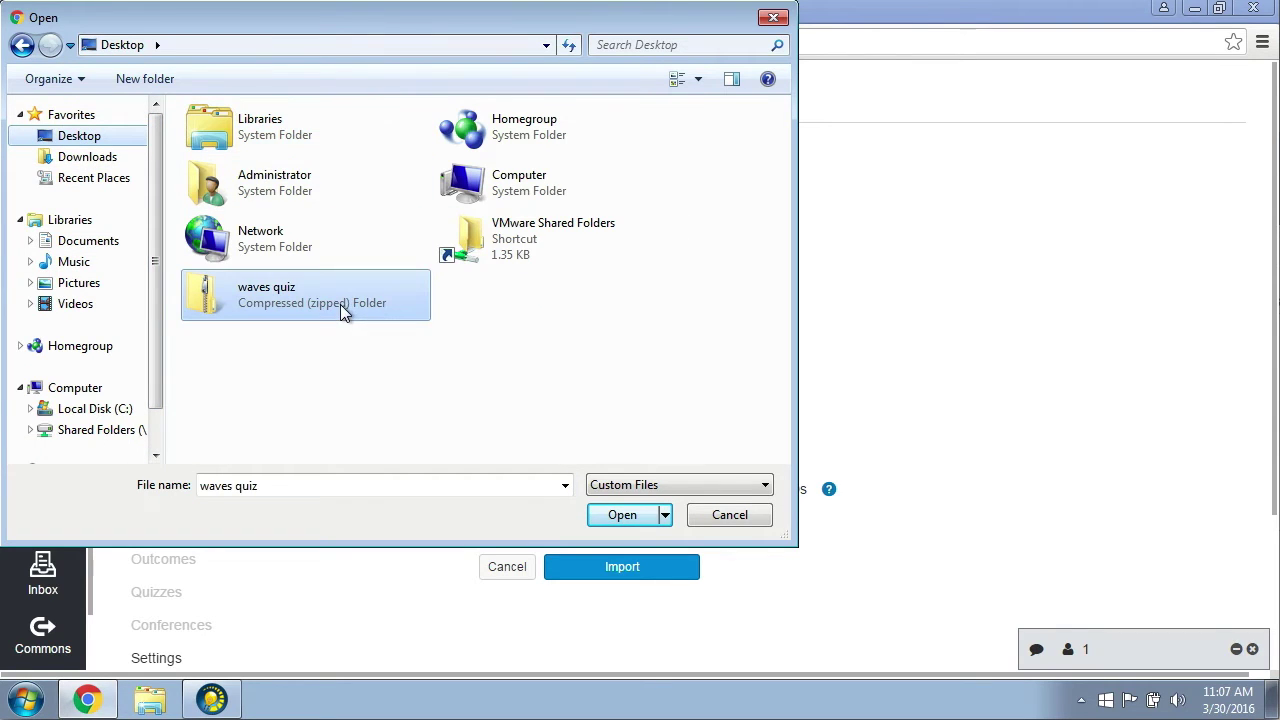
{"action": "left_click", "coordinate": [624, 521]}
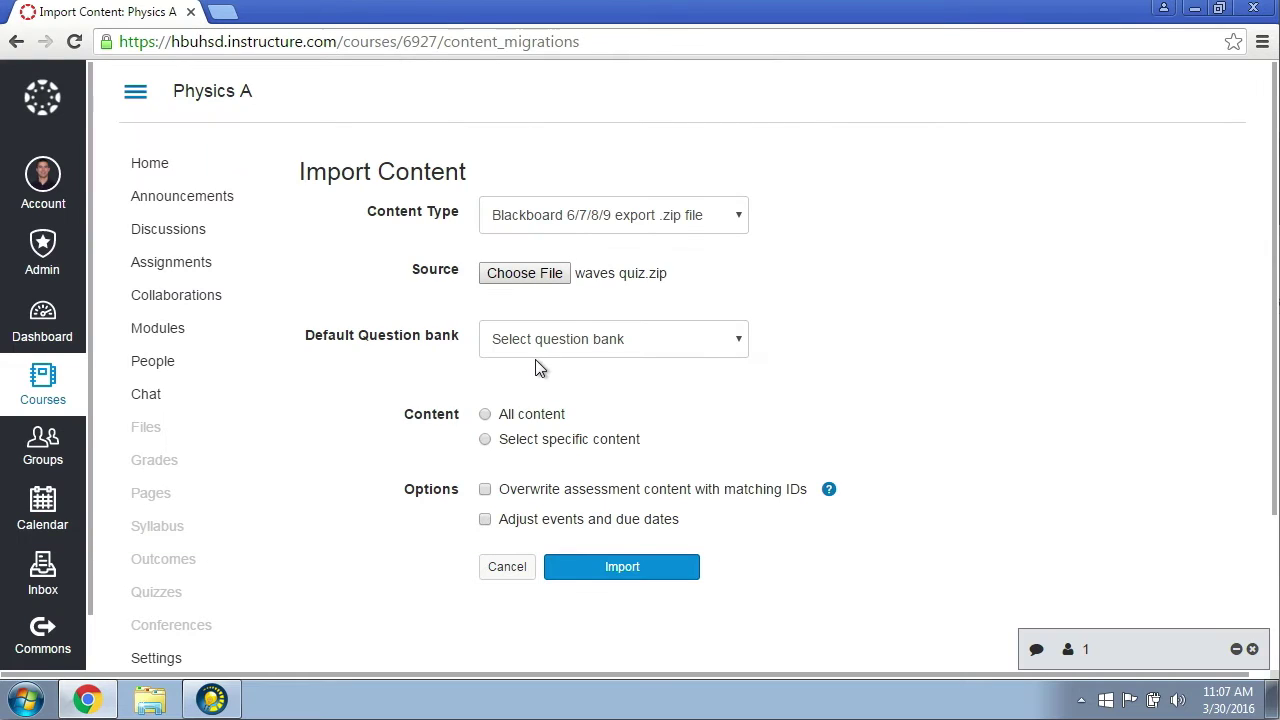
Import all content into a new question bank named 'waves'
{"action": "left_click", "coordinate": [700, 344]}
{"action": "left_click", "coordinate": [636, 339]}
{"action": "left_click", "coordinate": [636, 339]}
{"action": "left_click", "coordinate": [624, 382]}
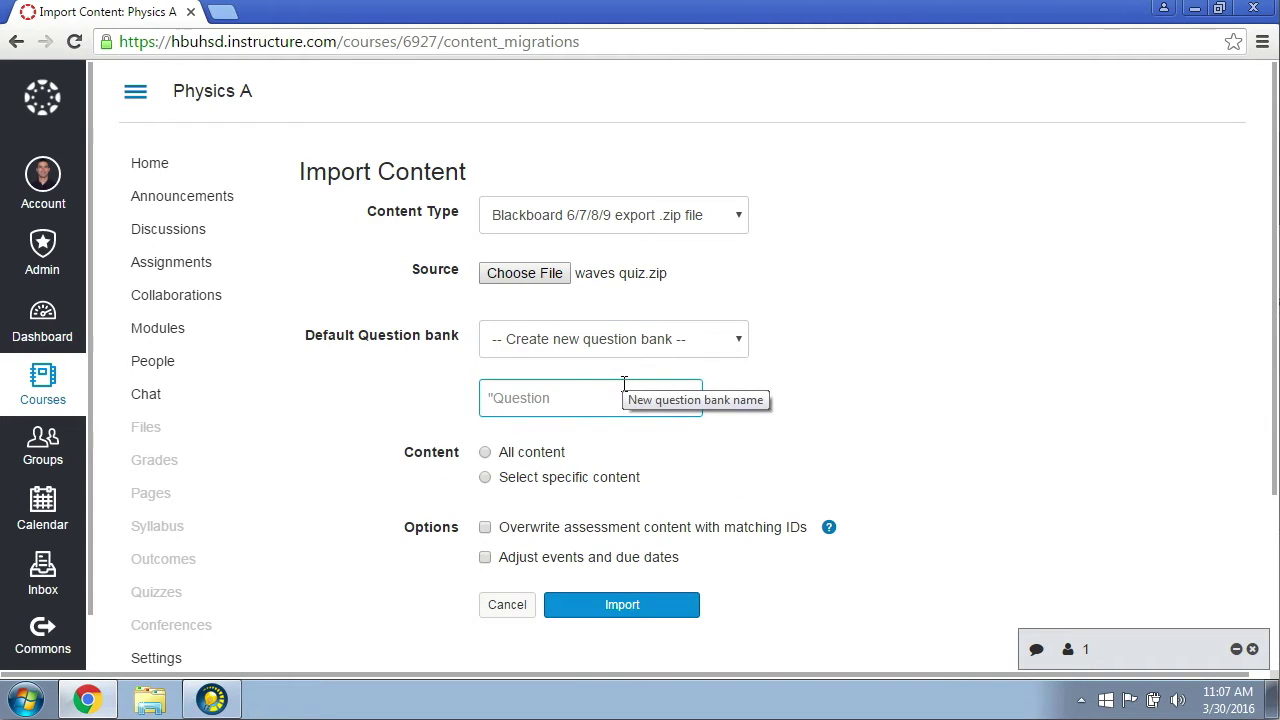
{"action": "type", "text": "waves"}
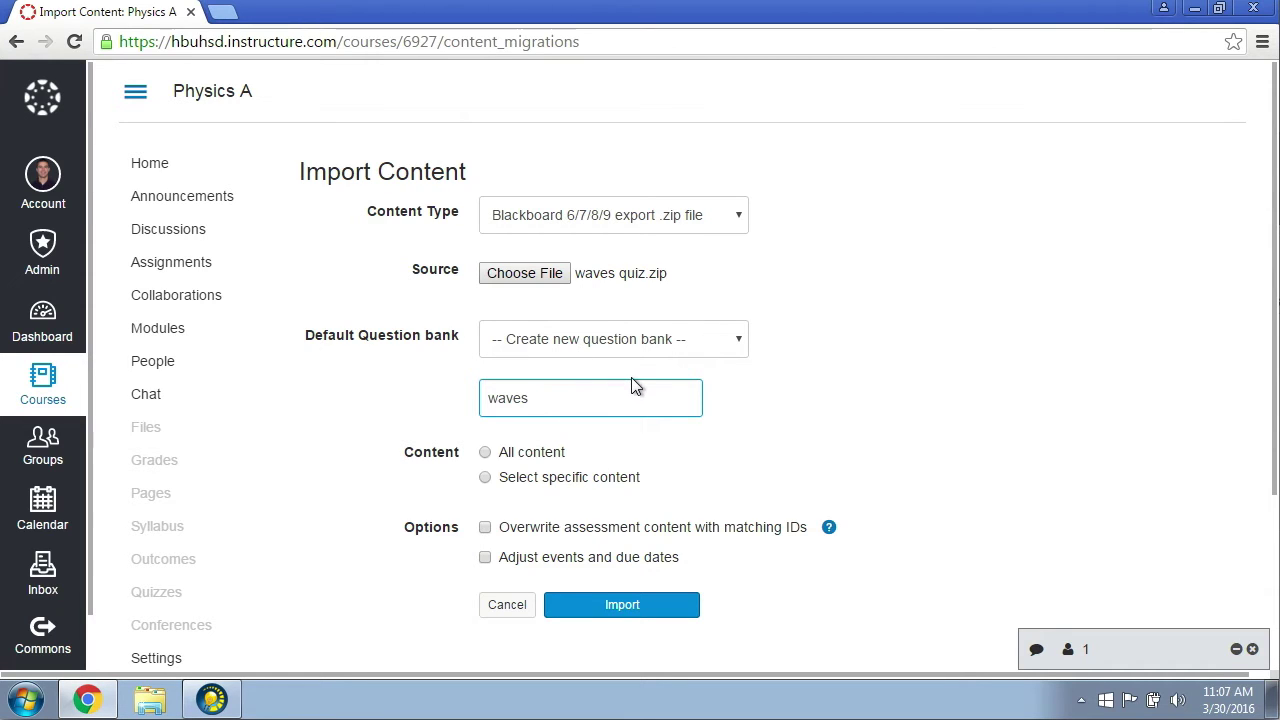
{"action": "scroll", "coordinate": [631, 386], "scroll_direction": "down", "scroll_amount": 1}
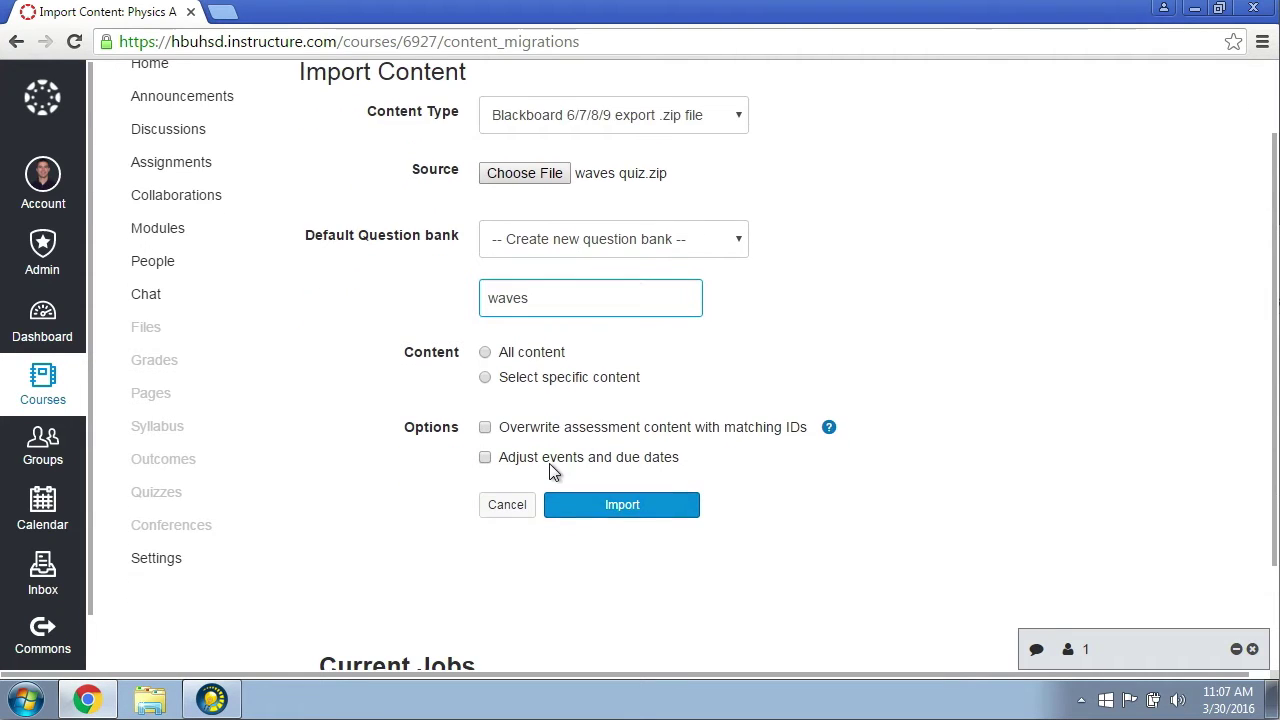
{"action": "left_click", "coordinate": [485, 352]}
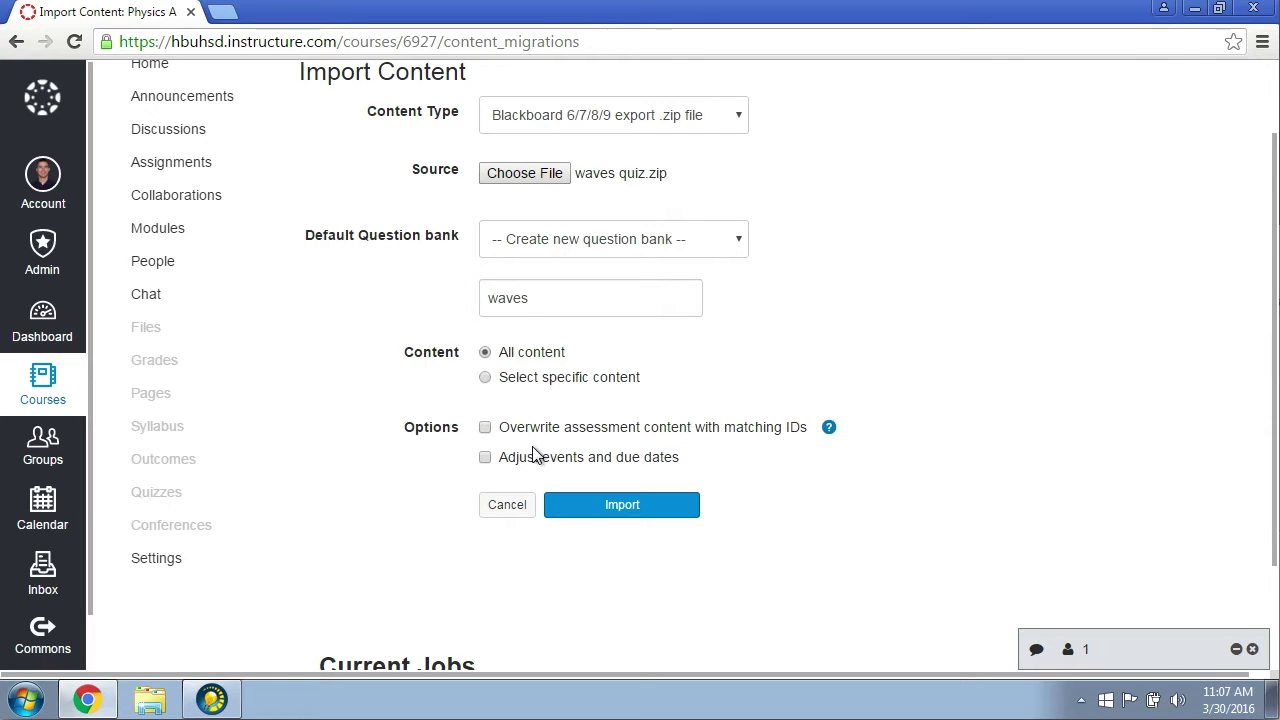
{"action": "left_click", "coordinate": [612, 508]}
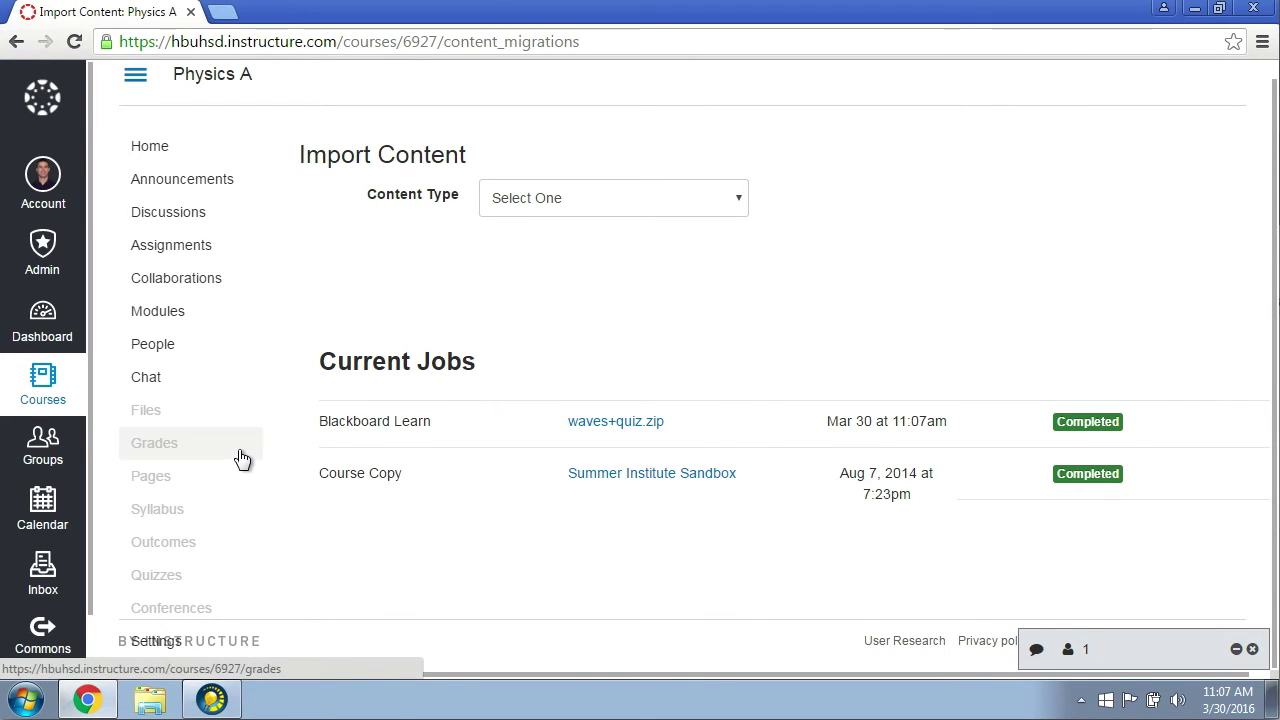
Open wave quiz and confirm its first question is worth 1 pt, cancelling the edit
{"action": "left_click", "coordinate": [153, 571]}
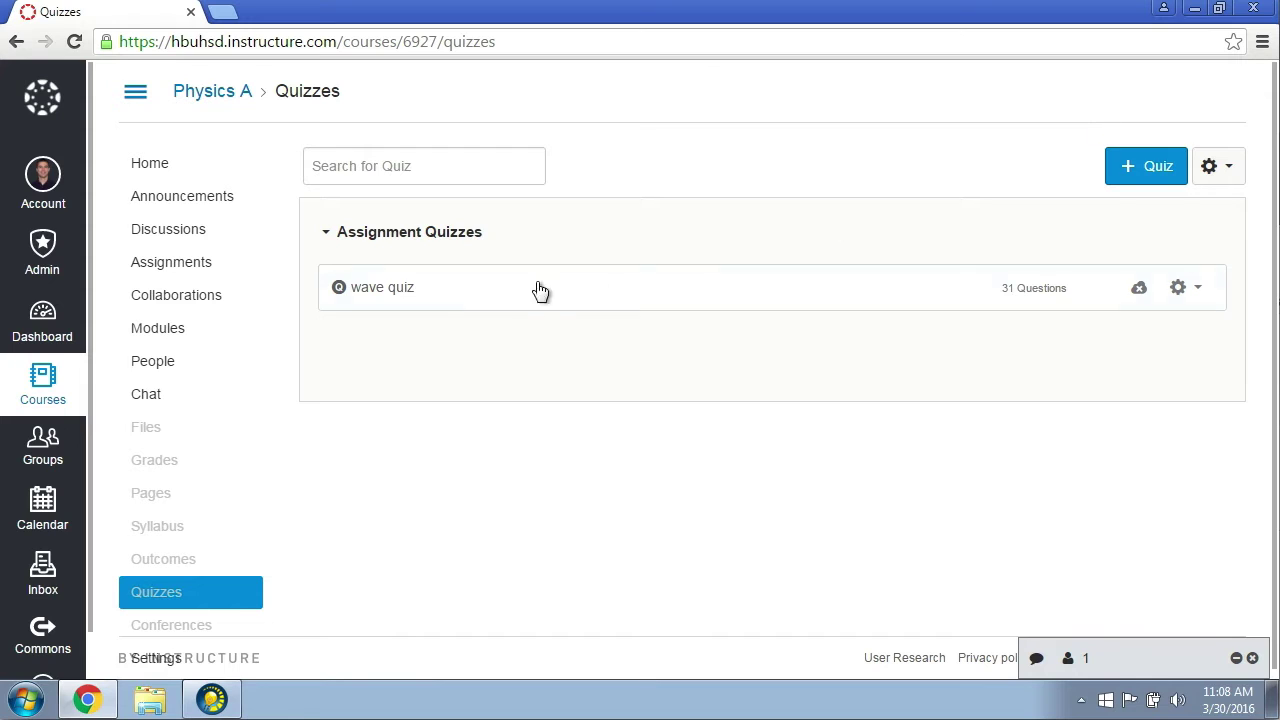
{"action": "left_click", "coordinate": [386, 290]}
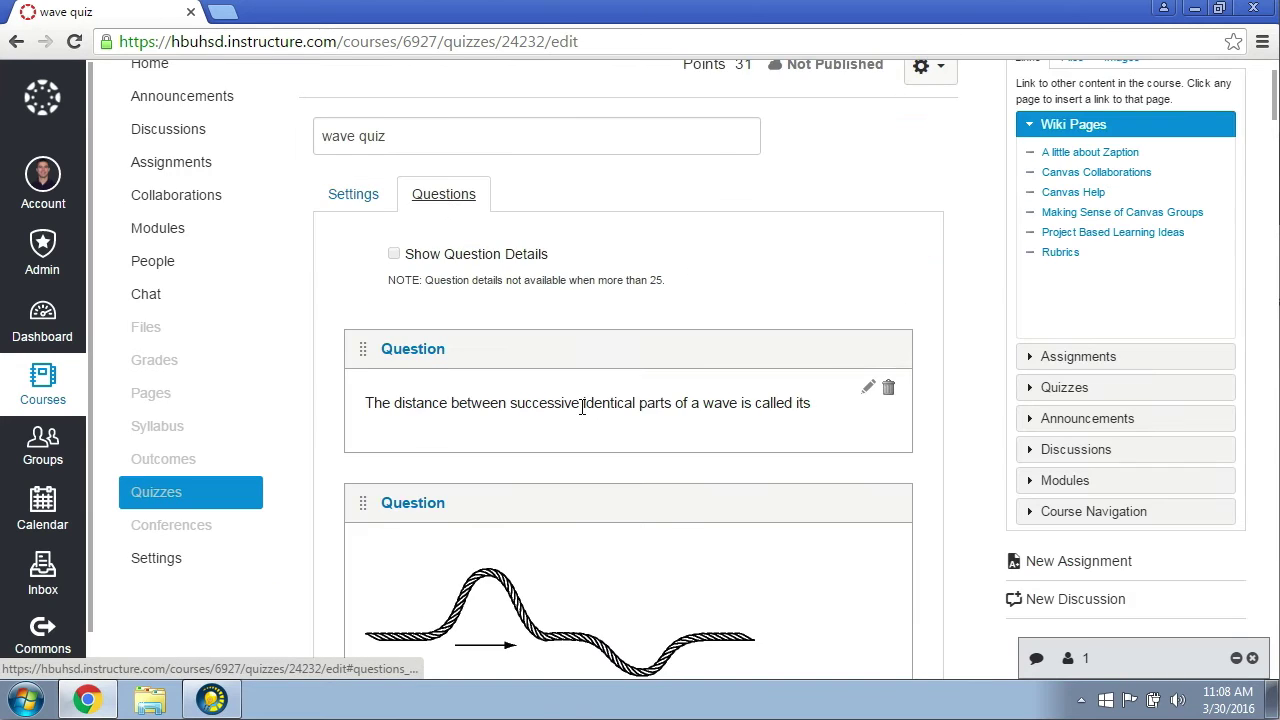
{"action": "scroll", "coordinate": [580, 403], "scroll_direction": "down", "scroll_amount": 4}
{"action": "scroll", "coordinate": [757, 342], "scroll_direction": "up", "scroll_amount": 2}
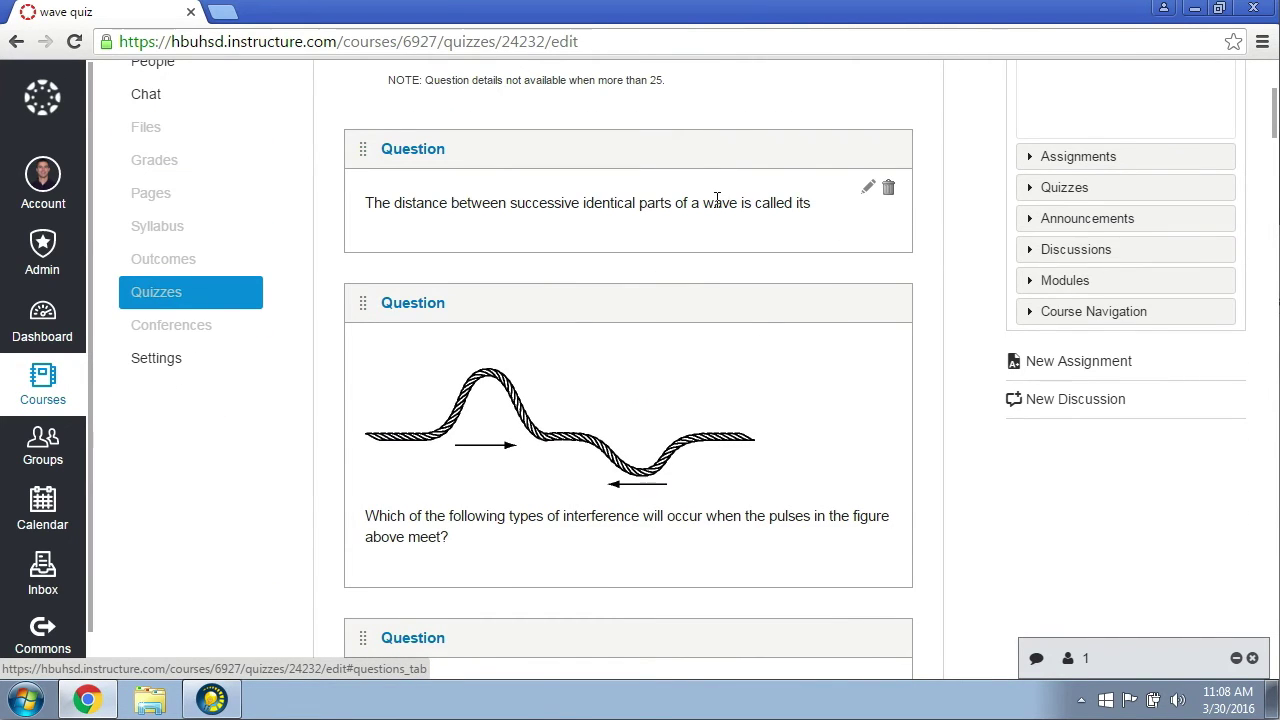
{"action": "left_click", "coordinate": [868, 191]}
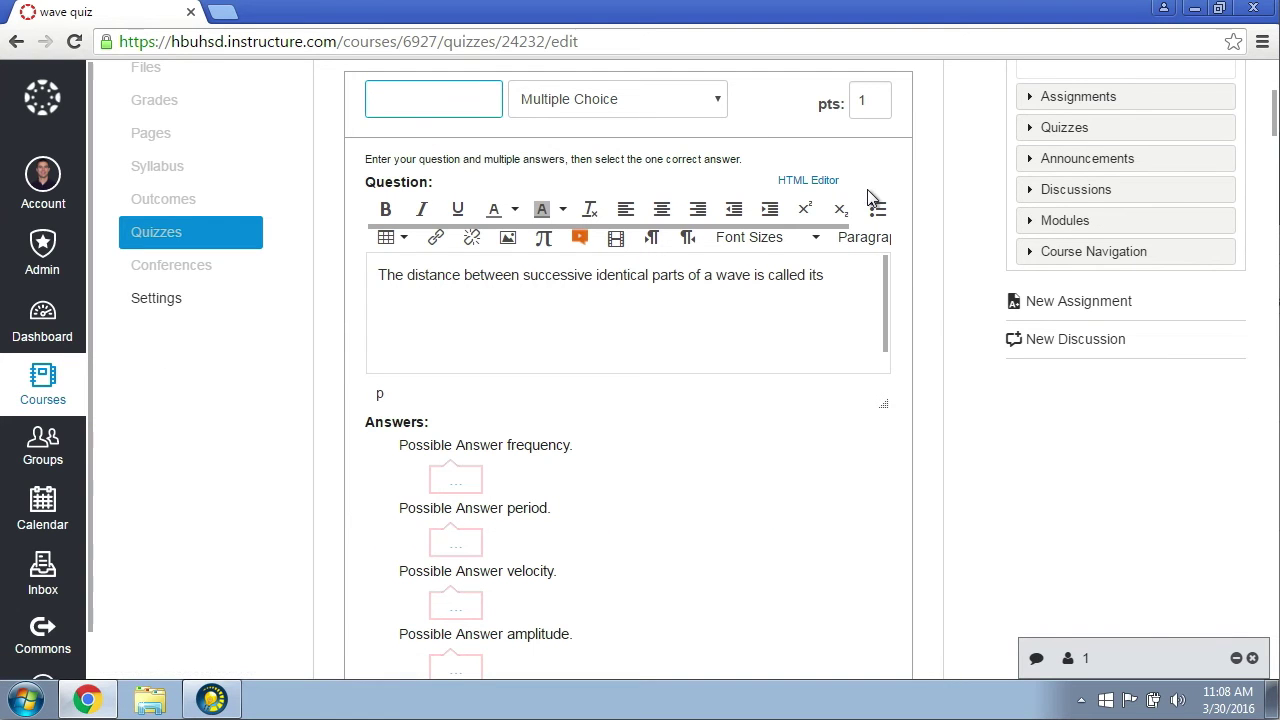
{"action": "scroll", "coordinate": [650, 275], "scroll_direction": "up", "scroll_amount": 3}
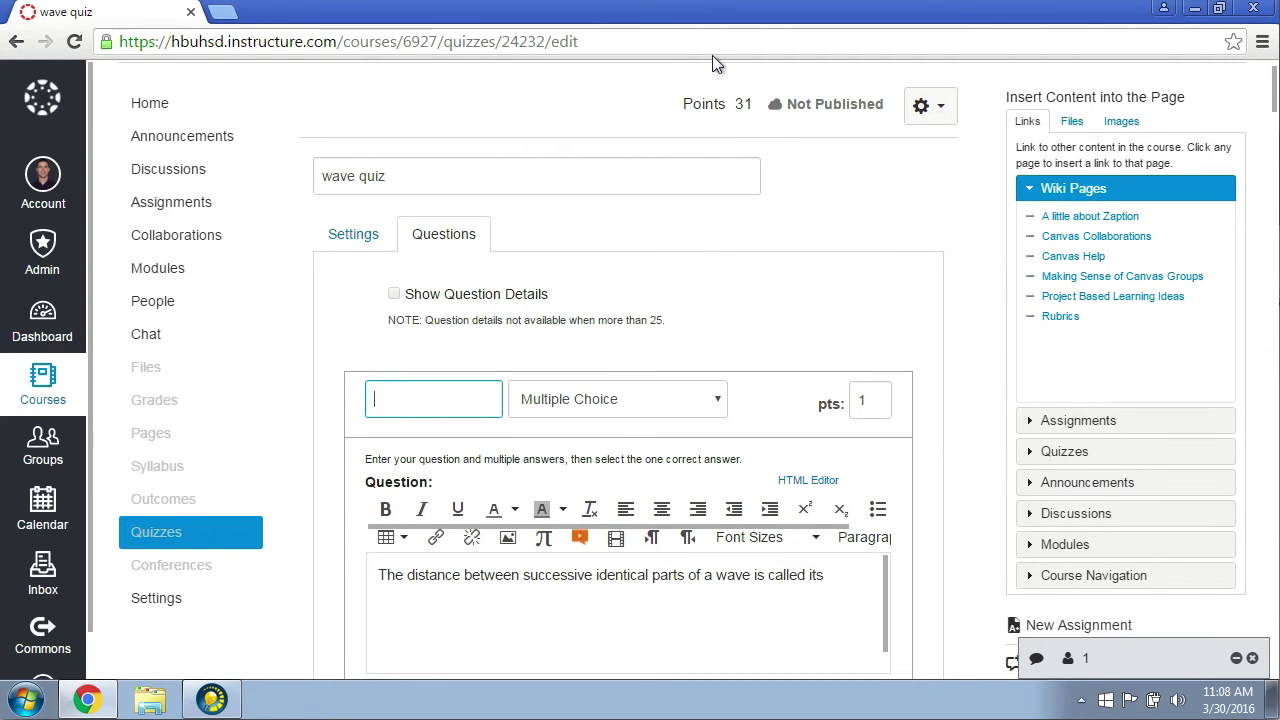
{"action": "scroll", "coordinate": [740, 434], "scroll_direction": "down", "scroll_amount": 2}
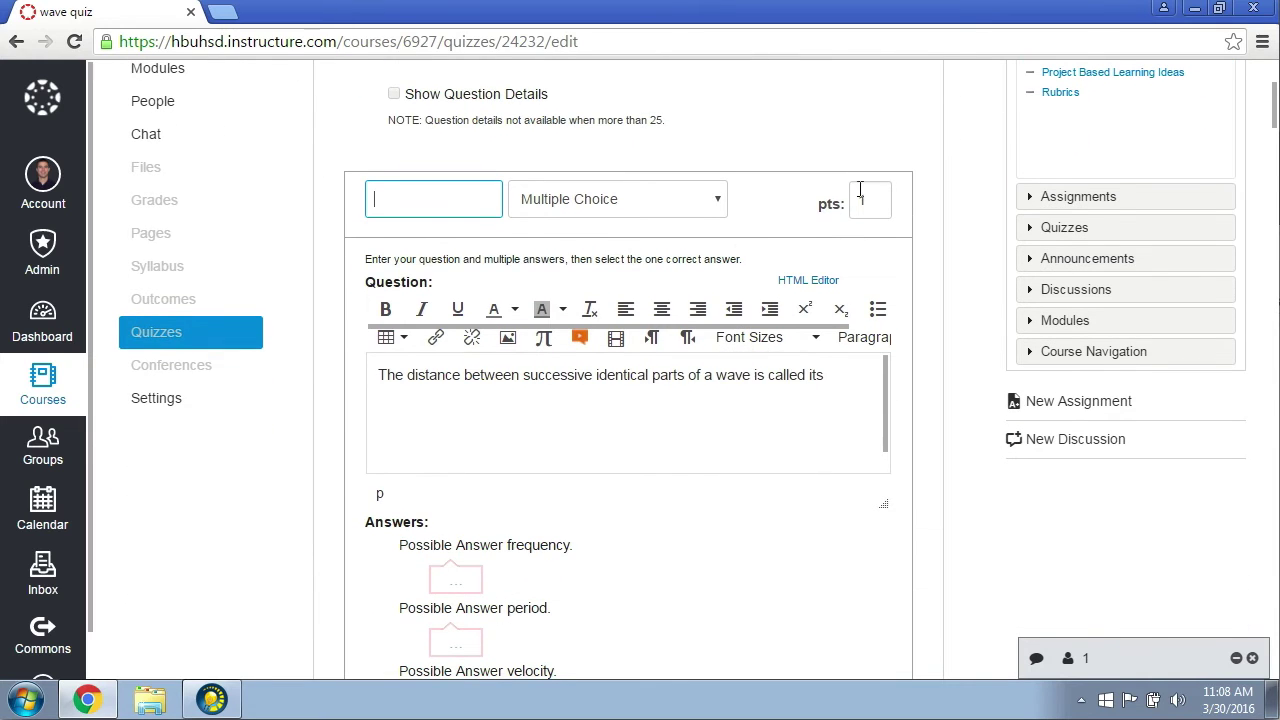
{"action": "scroll", "coordinate": [805, 368], "scroll_direction": "down", "scroll_amount": 6}
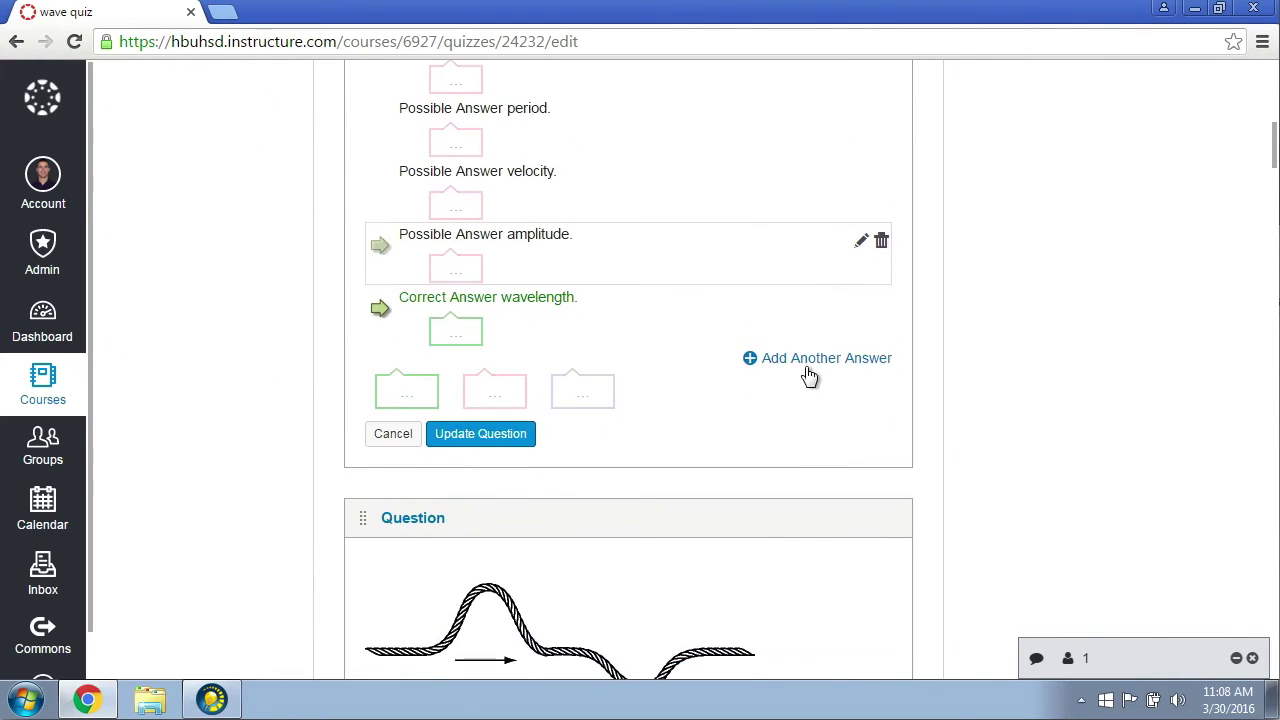
{"action": "left_click", "coordinate": [398, 436]}
Scroll through the remaining wave quiz questions and save the quiz
{"action": "scroll", "coordinate": [708, 354], "scroll_direction": "down", "scroll_amount": 1}
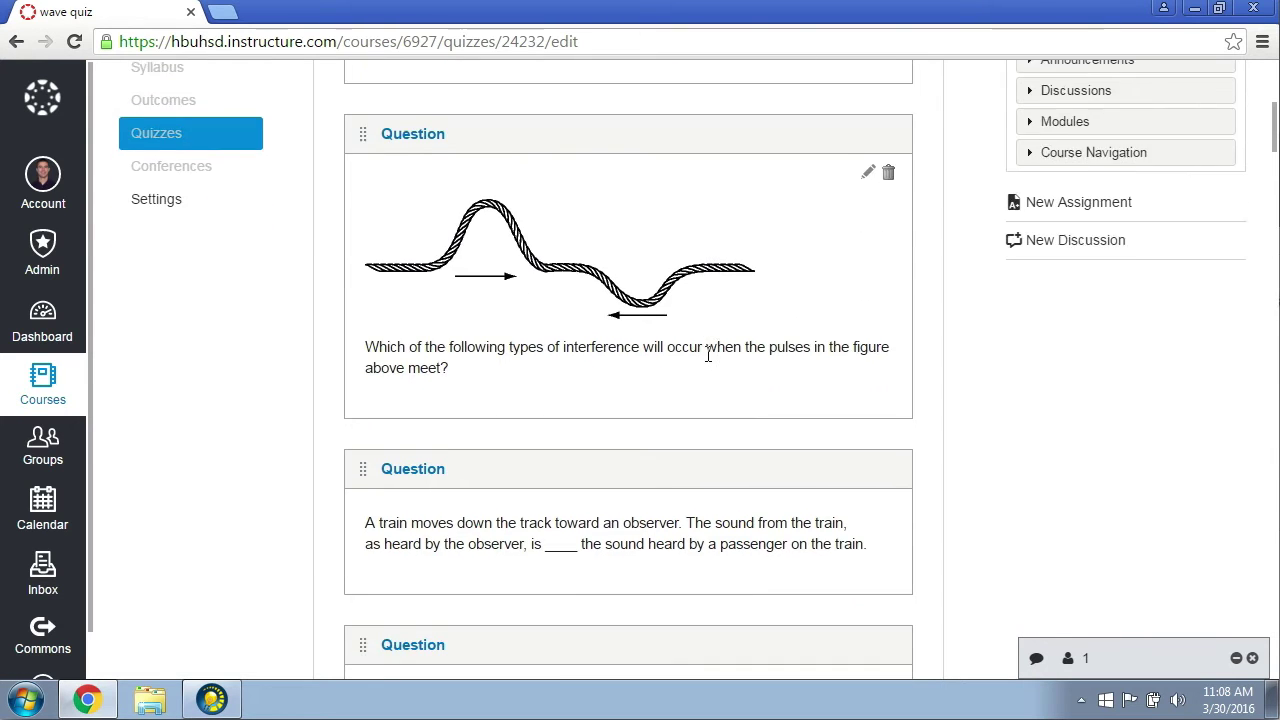
{"action": "scroll", "coordinate": [708, 354], "scroll_direction": "down", "scroll_amount": 5}
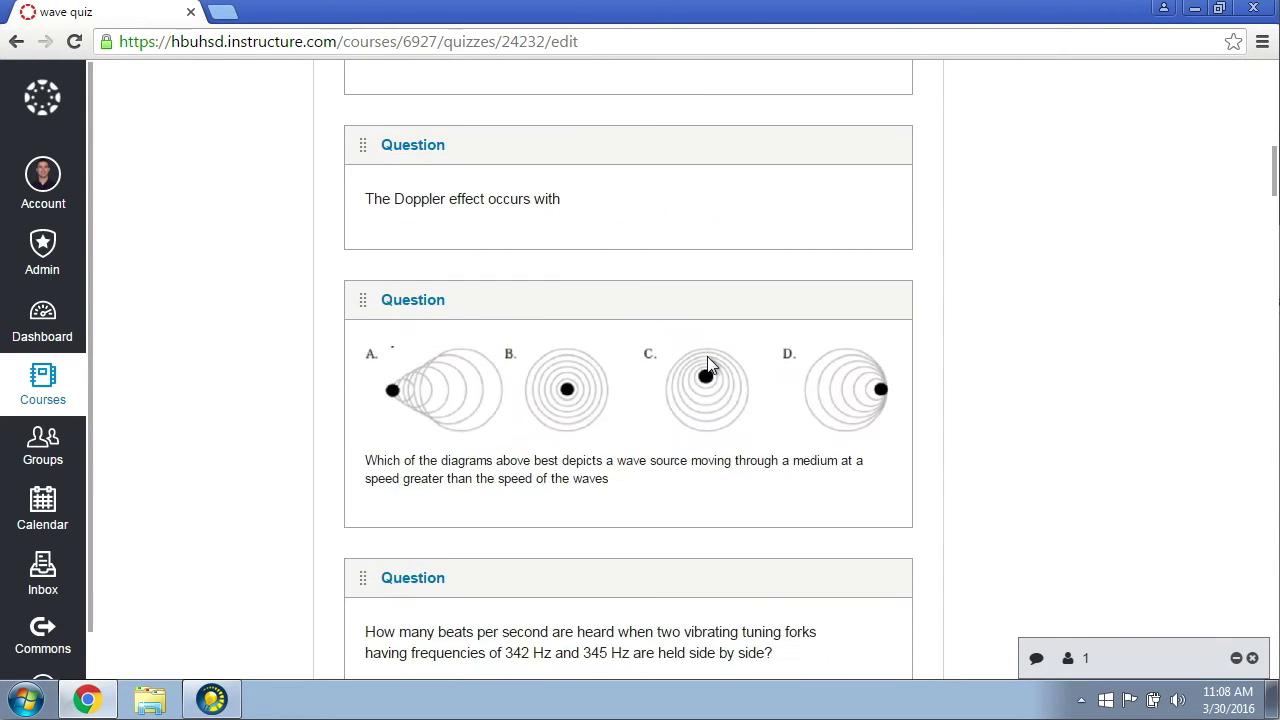
{"action": "scroll", "coordinate": [707, 365], "scroll_direction": "down", "scroll_amount": 8}
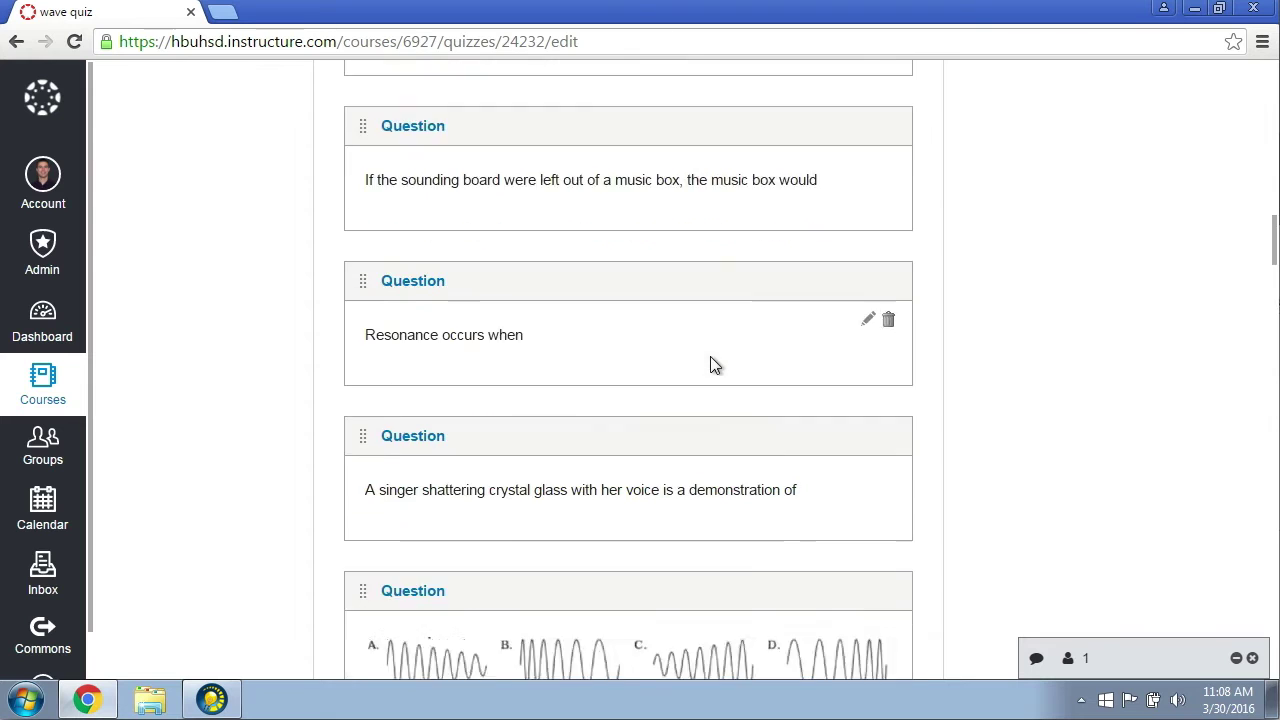
{"action": "scroll", "coordinate": [712, 365], "scroll_direction": "down", "scroll_amount": 3}
{"action": "scroll", "coordinate": [731, 364], "scroll_direction": "up", "scroll_amount": 11}
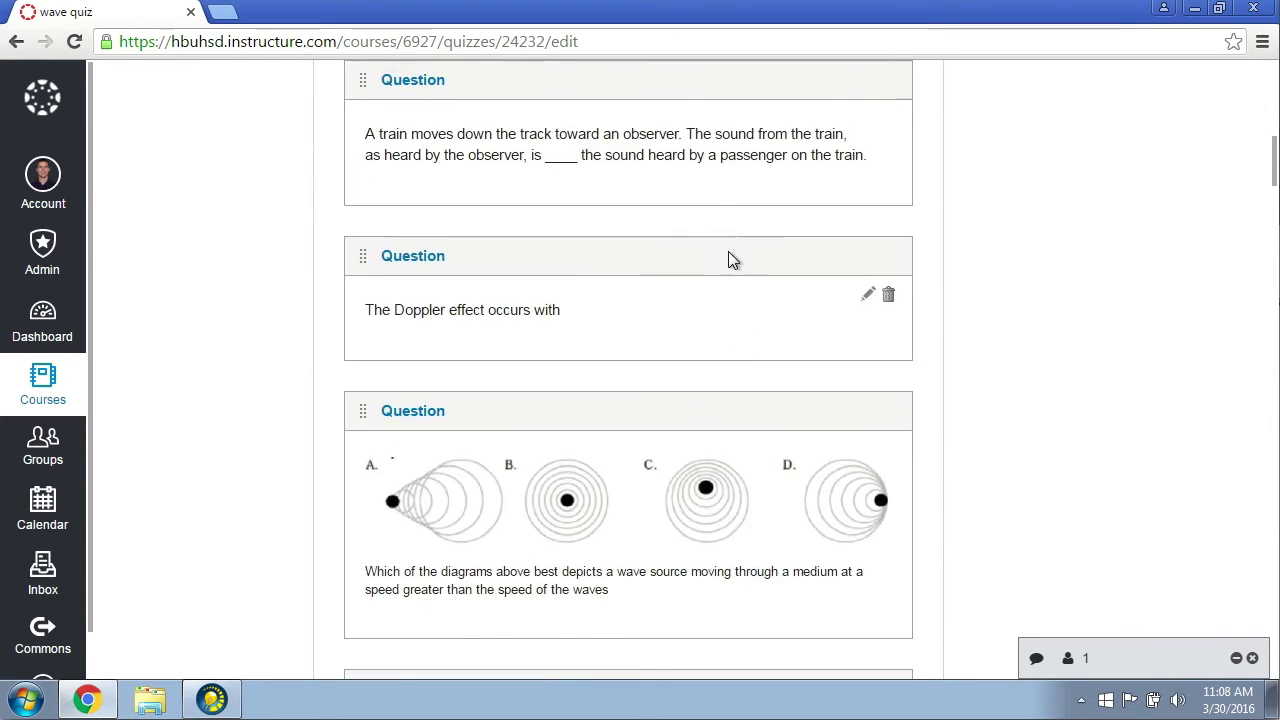
{"action": "scroll", "coordinate": [730, 250], "scroll_direction": "up", "scroll_amount": 8}
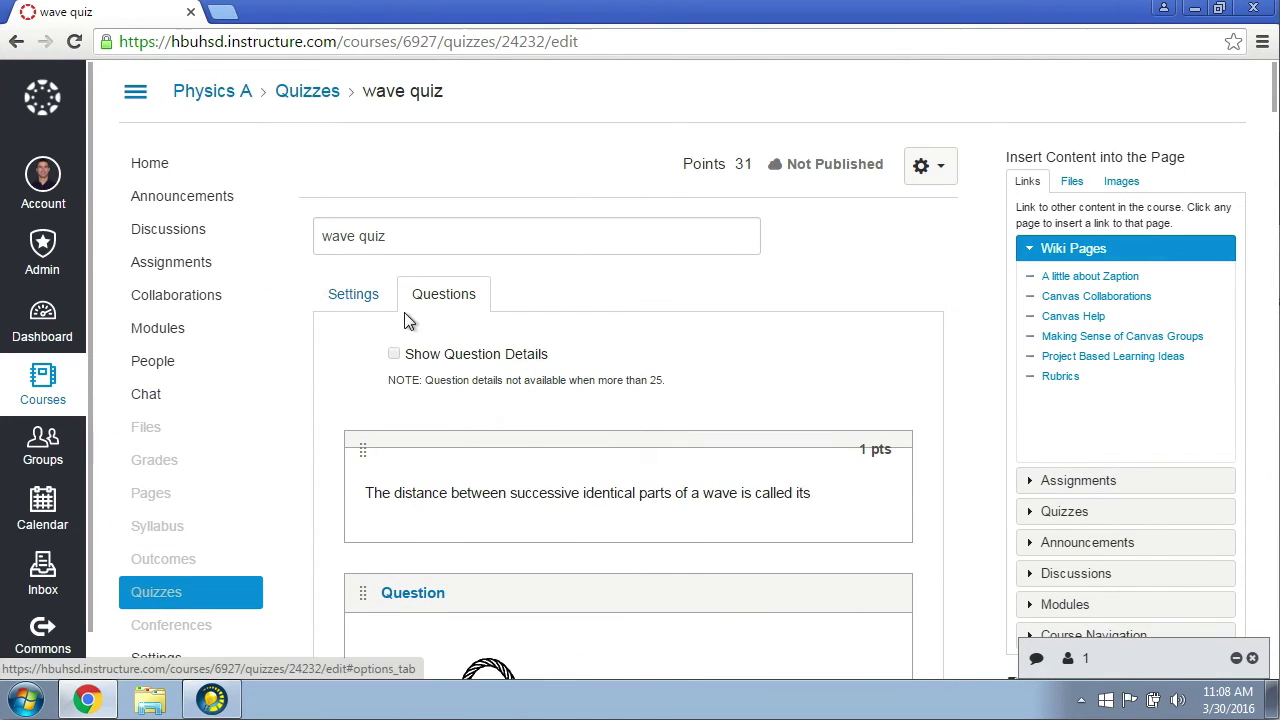
{"action": "scroll", "coordinate": [654, 383], "scroll_direction": "down", "scroll_amount": 20}
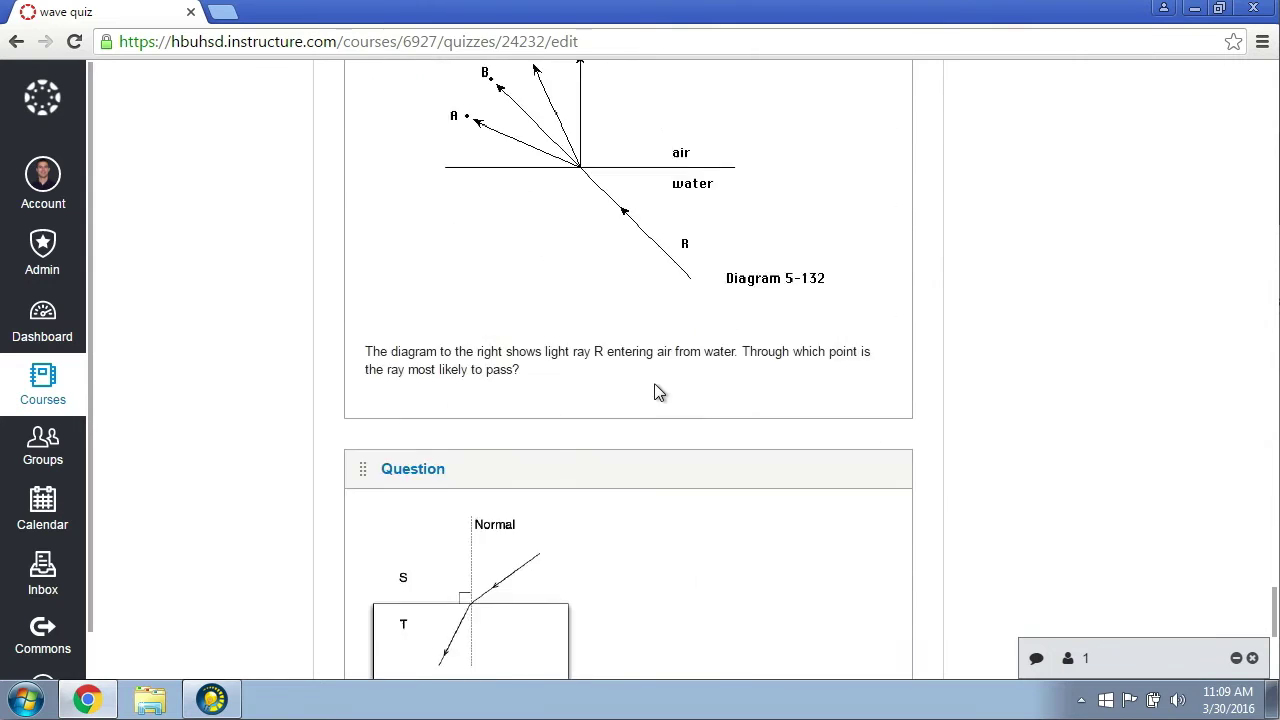
{"action": "scroll", "coordinate": [654, 383], "scroll_direction": "down", "scroll_amount": 4}
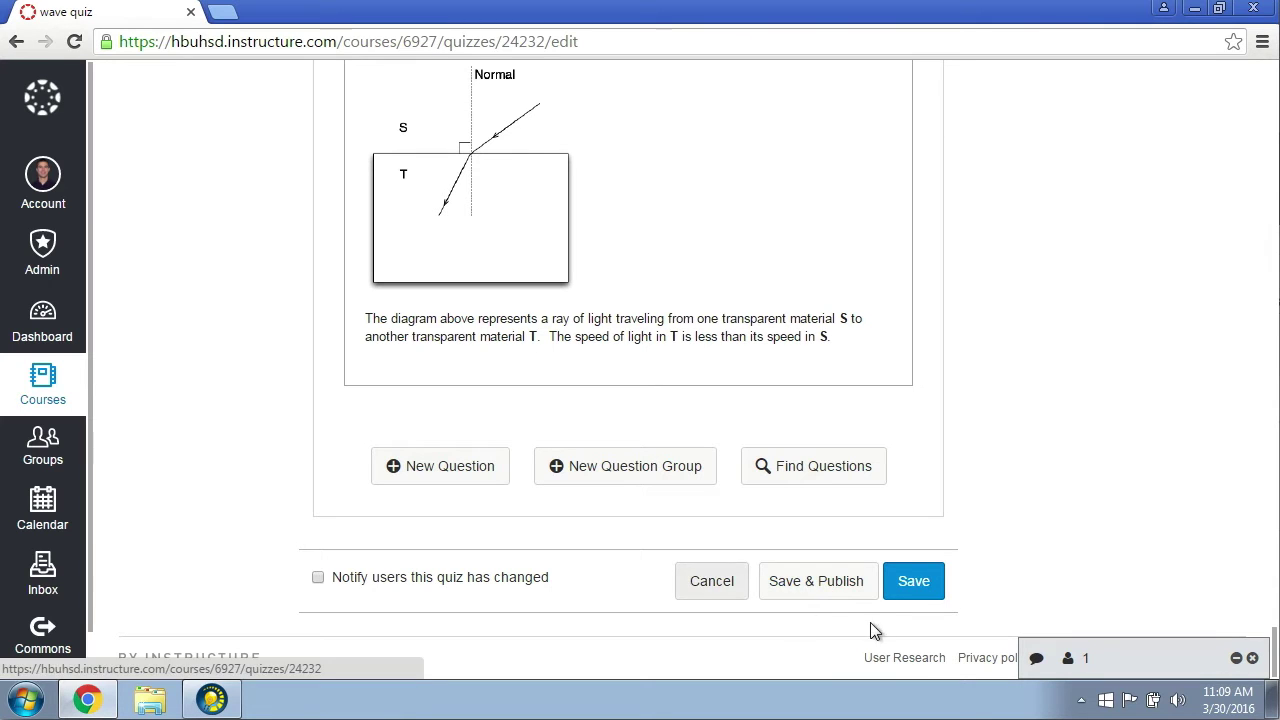
{"action": "left_click", "coordinate": [894, 597]}
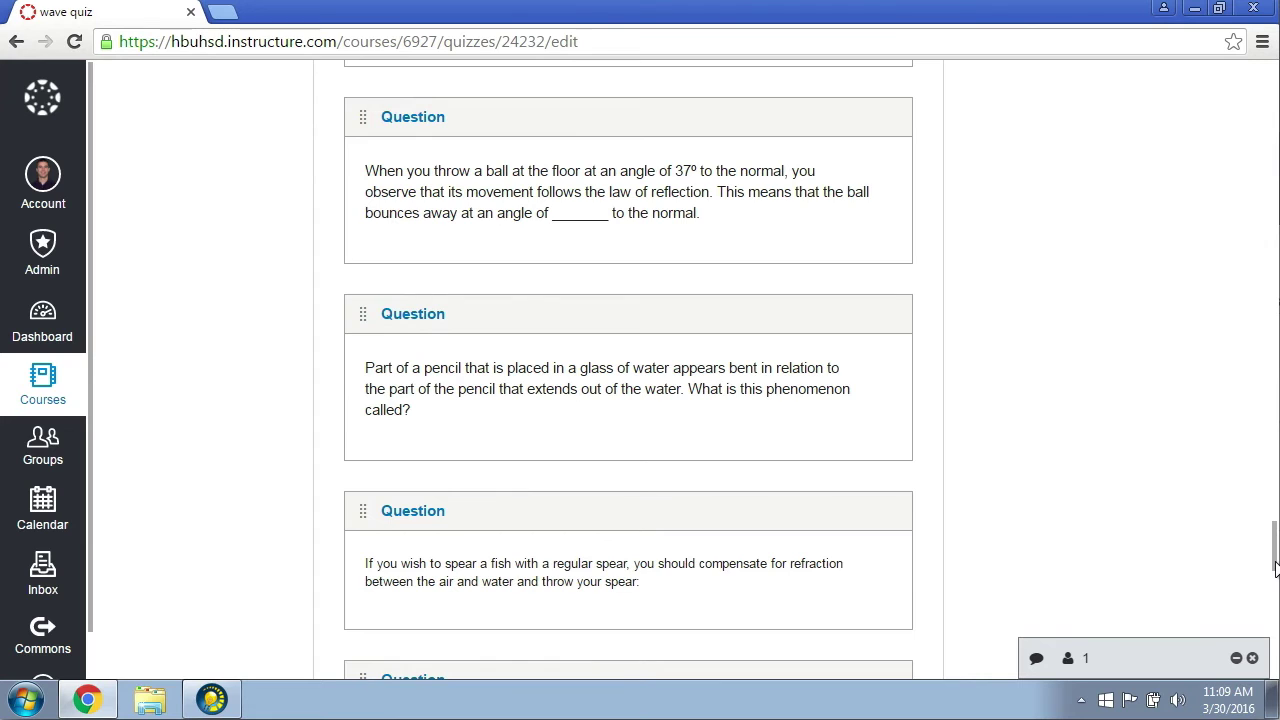
Scroll back up through the quiz questions and close the Canvas browser window
{"action": "mouse_move", "coordinate": [1275, 566]}
{"action": "left_mouse_down"}
{"action": "mouse_move", "coordinate": [1275, 546]}
{"action": "mouse_move", "coordinate": [1275, 566]}
{"action": "left_mouse_up"}
{"action": "left_click_drag", "start_coordinate": [1271, 552], "coordinate": [1262, 33]}
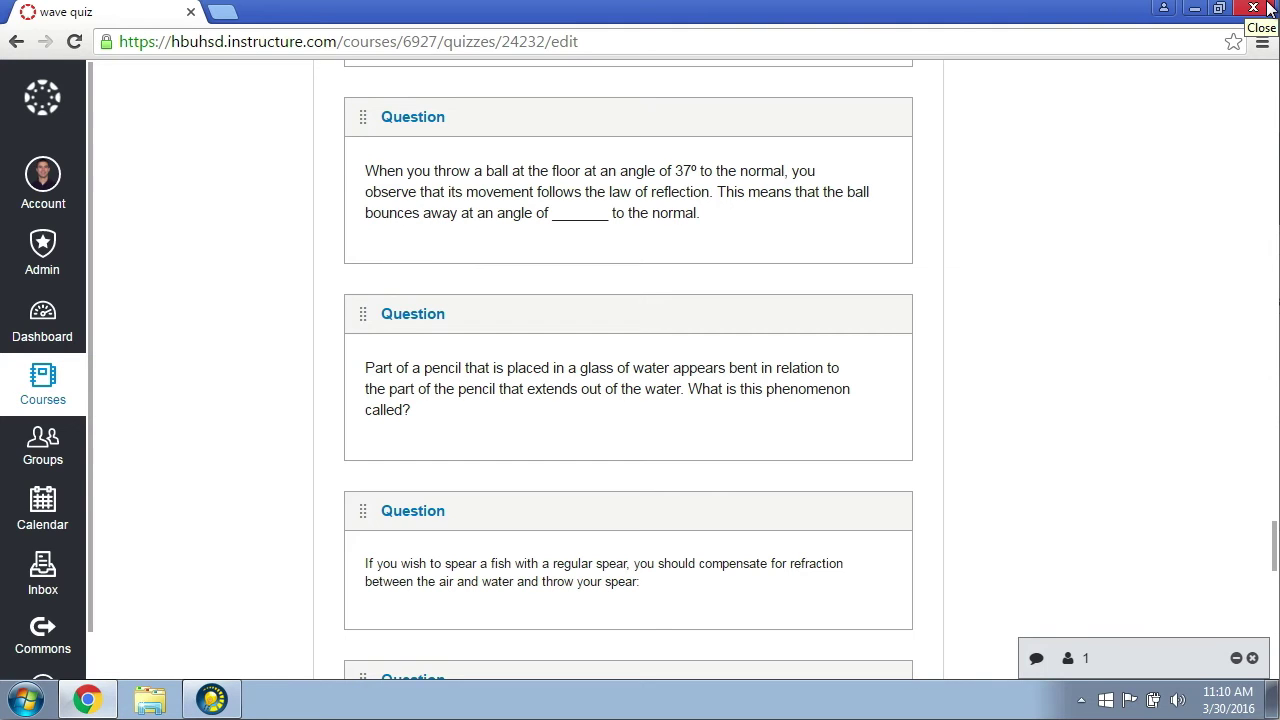
{"action": "left_click", "coordinate": [1255, 8]}
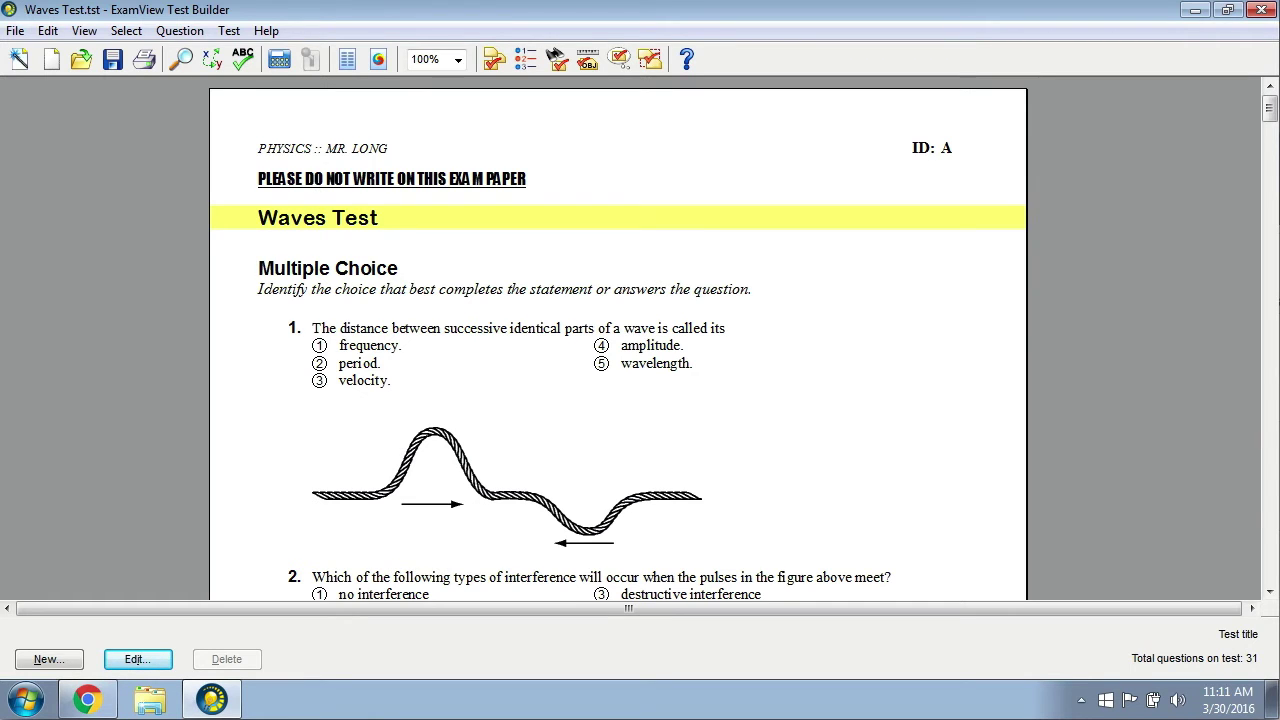
{"action": "left_click", "coordinate": [19, 36]}
{"action": "left_click", "coordinate": [15, 31]}
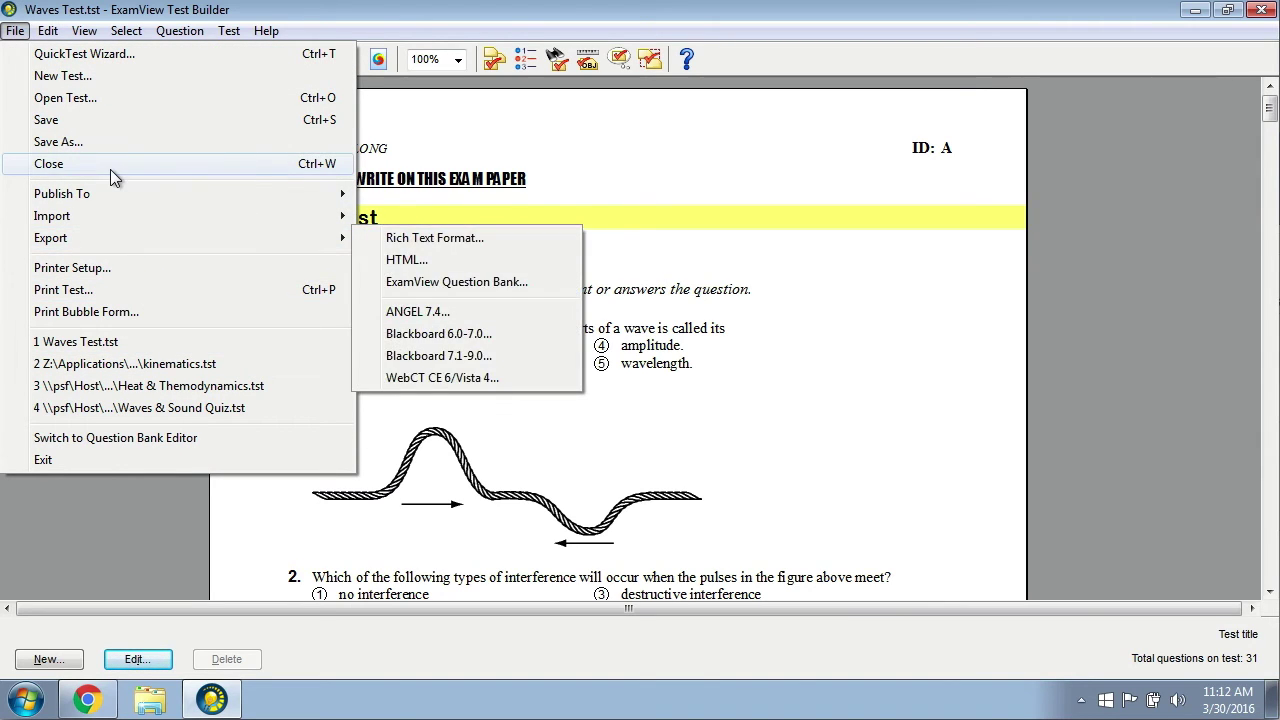
{"action": "mouse_move", "coordinate": [111, 238]}
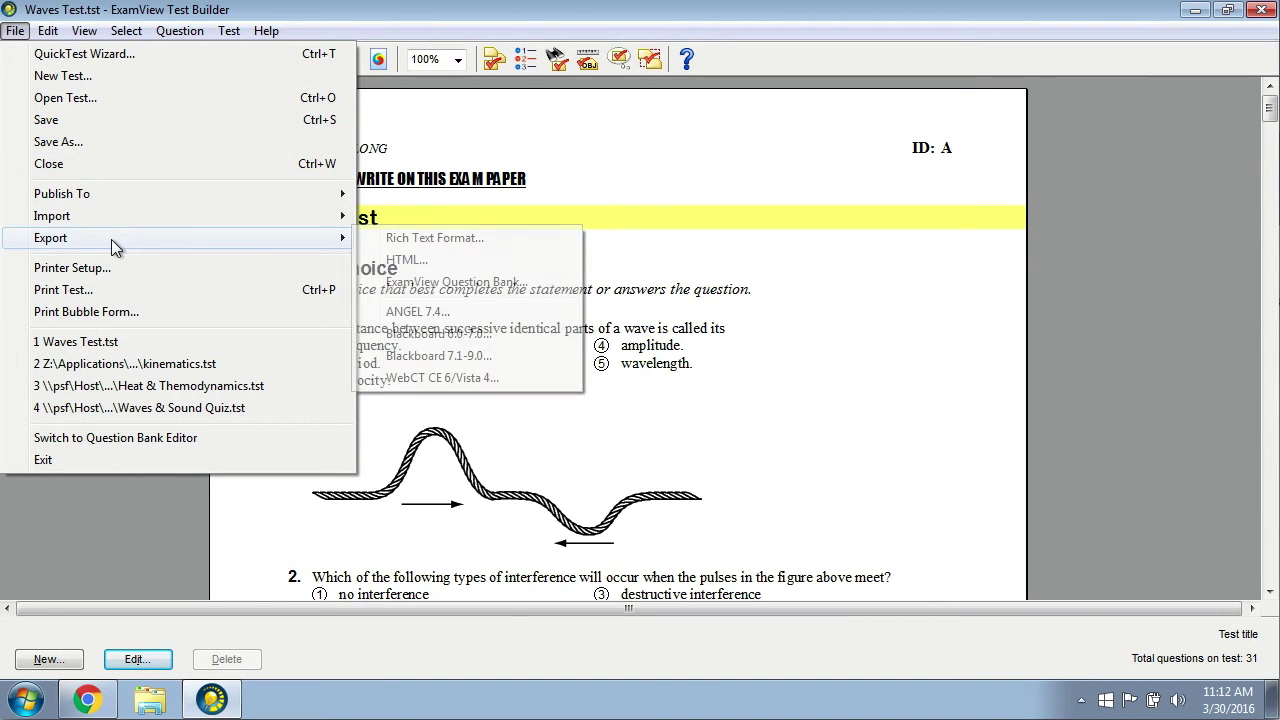
{"action": "left_click", "coordinate": [482, 377]}
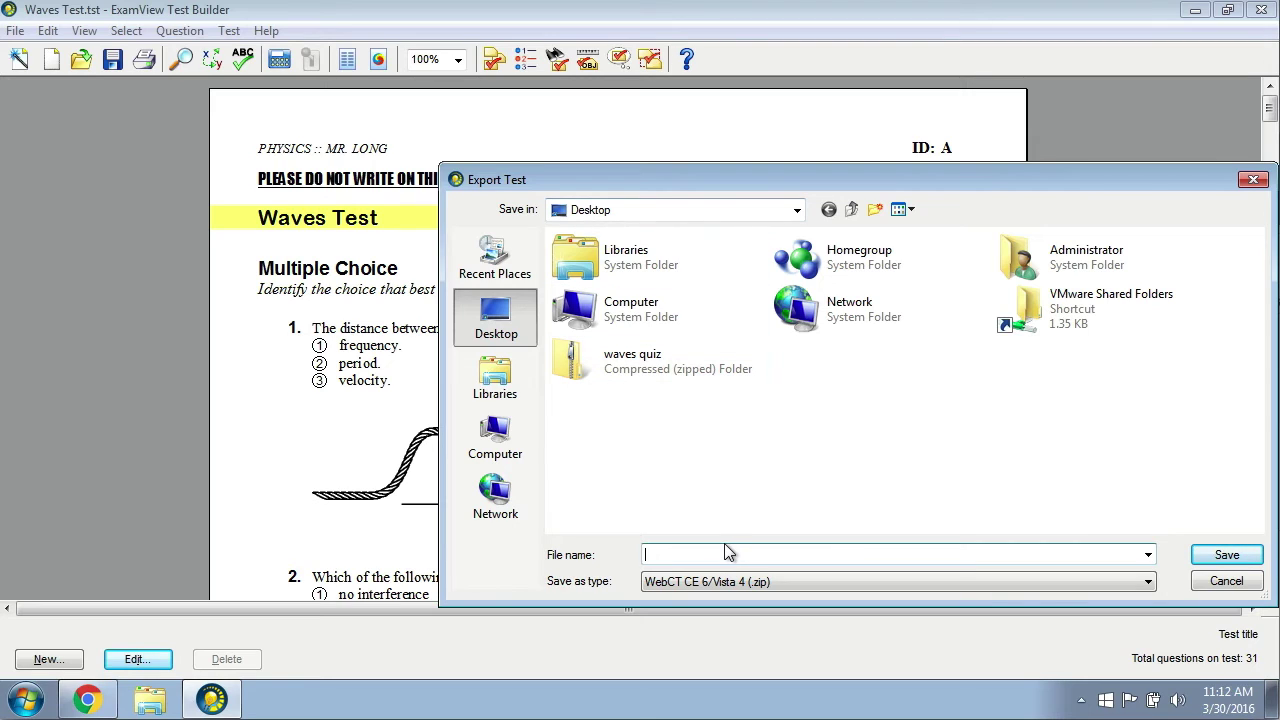
{"action": "type", "text": "web"}
{"action": "type", "text": "quiz"}
{"action": "left_click", "coordinate": [1225, 558]}
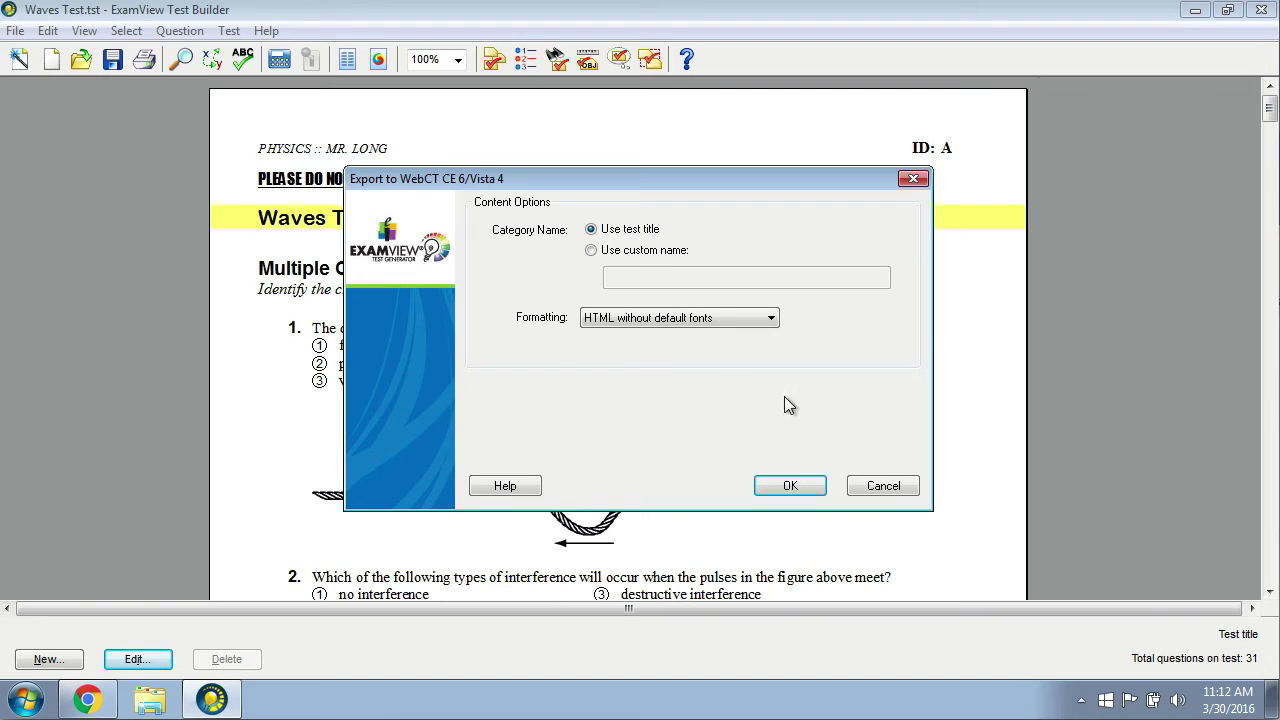
{"action": "left_click", "coordinate": [790, 485]}
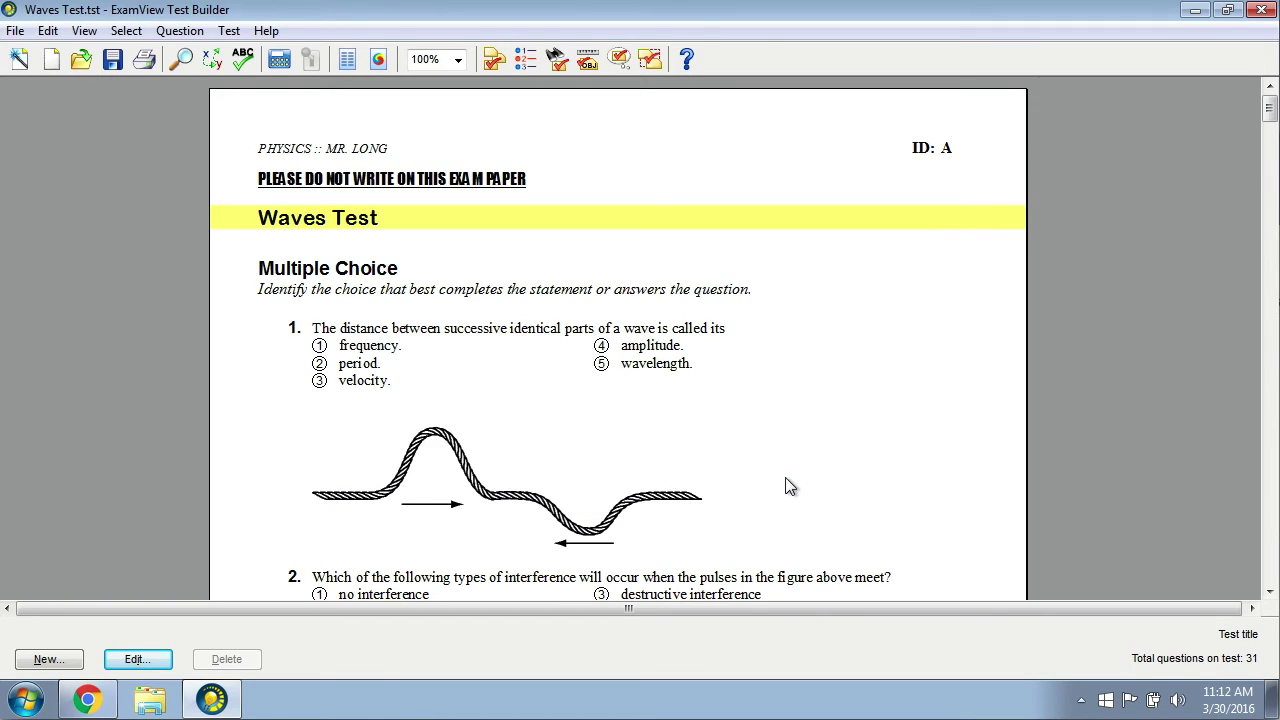
Move the webCT quiz zip beside waves quiz and extract it into a desktop 'webCT quiz' folder
{"action": "left_click", "coordinate": [1192, 12]}
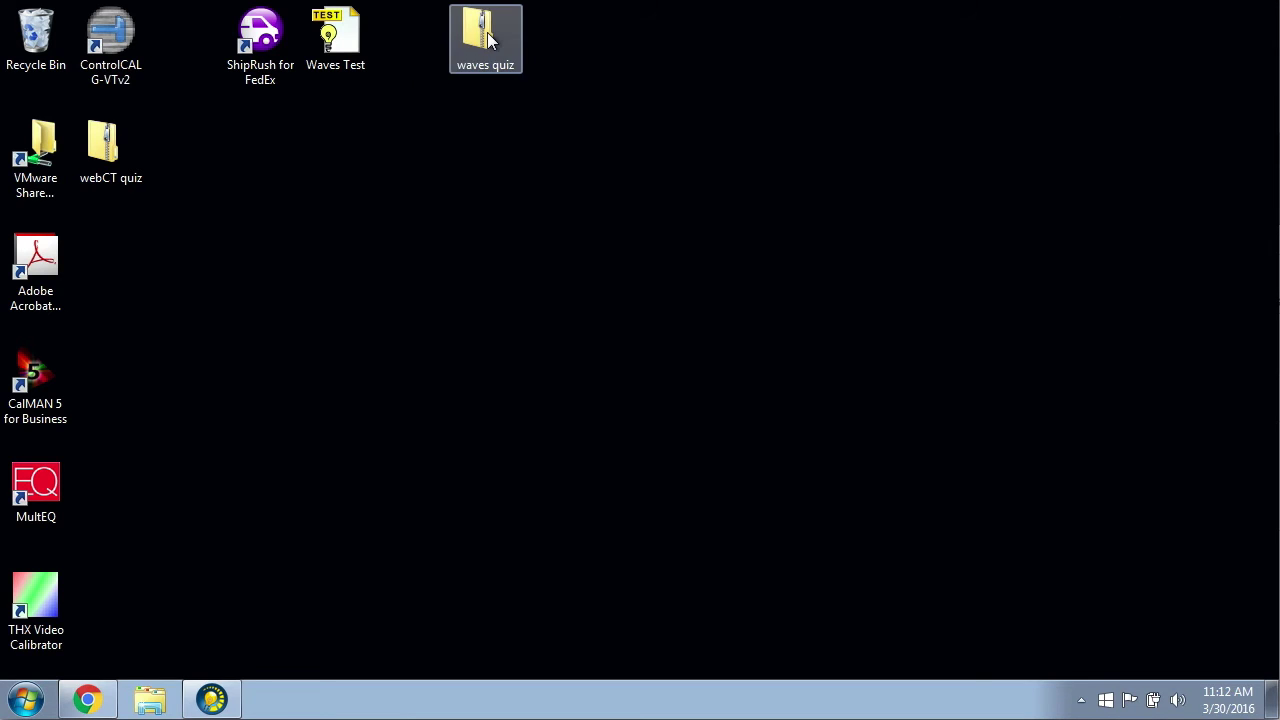
{"action": "left_click_drag", "start_coordinate": [104, 148], "coordinate": [613, 46]}
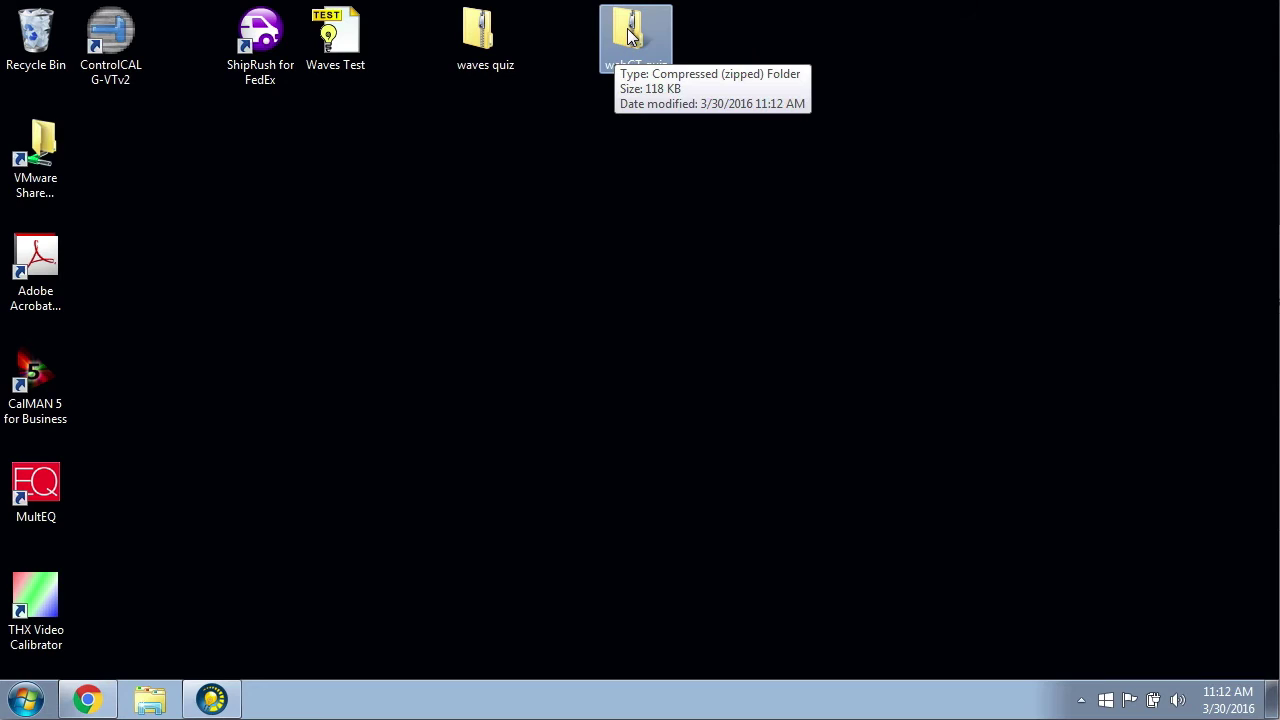
{"action": "right_click", "coordinate": [629, 36]}
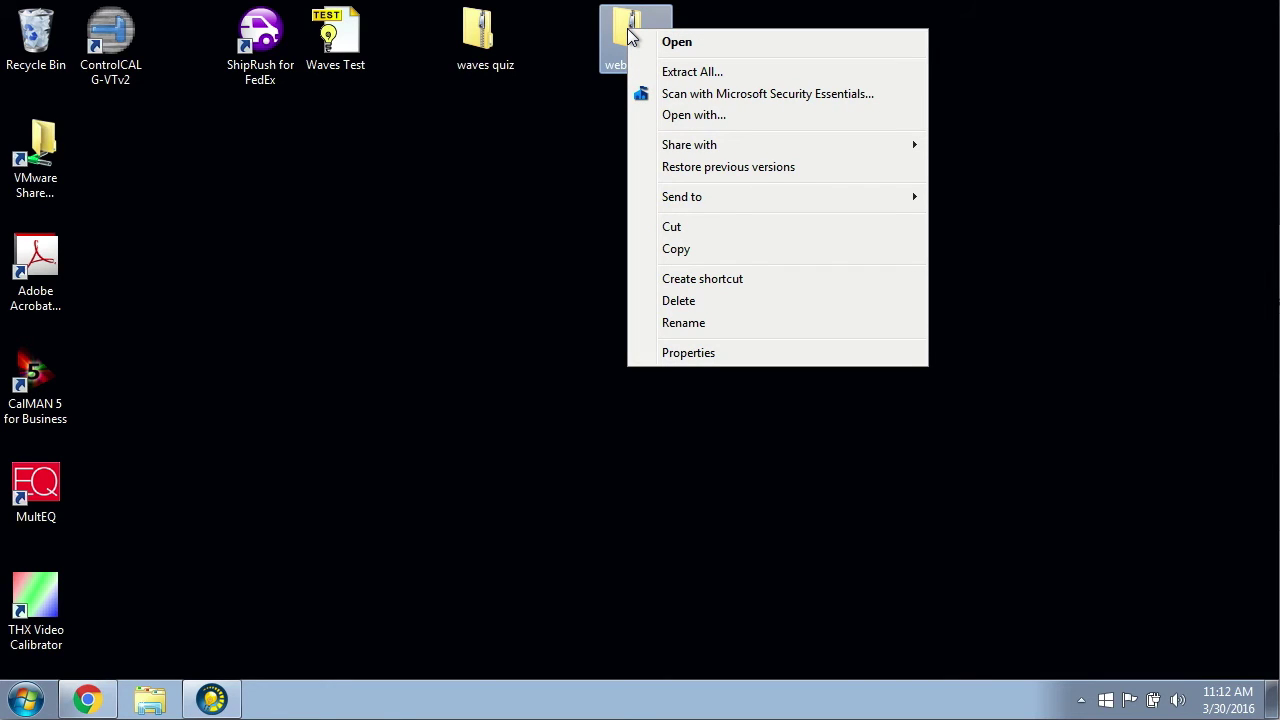
{"action": "left_click", "coordinate": [690, 72]}
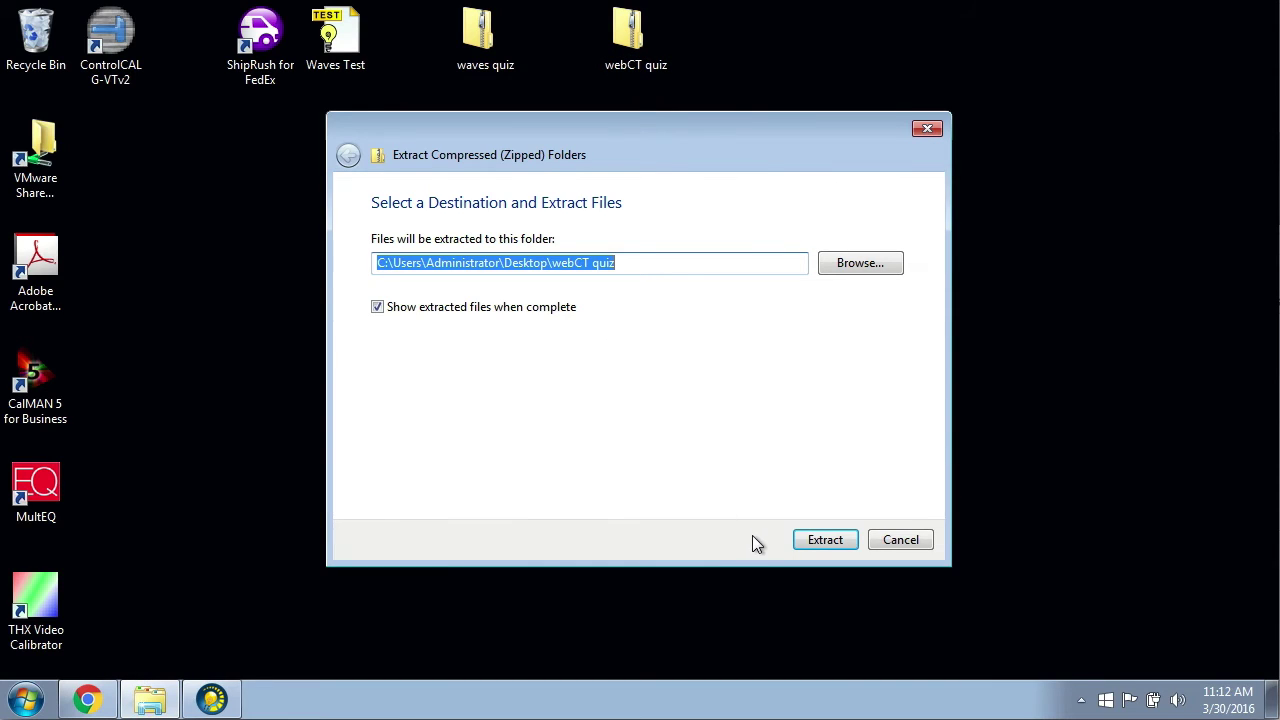
{"action": "left_click", "coordinate": [822, 540]}
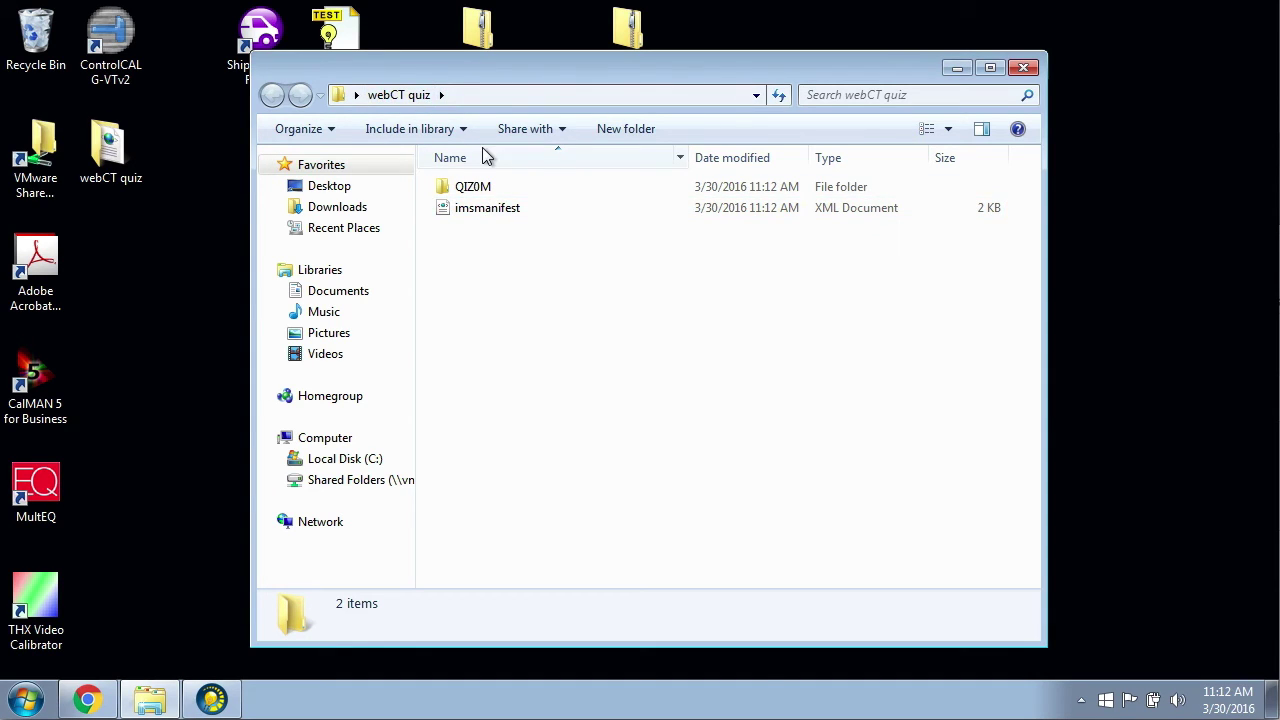
Go into QIZ0M > data and open the questionDB XML file in Notepad via Edit
{"action": "mouse_move", "coordinate": [483, 187]}
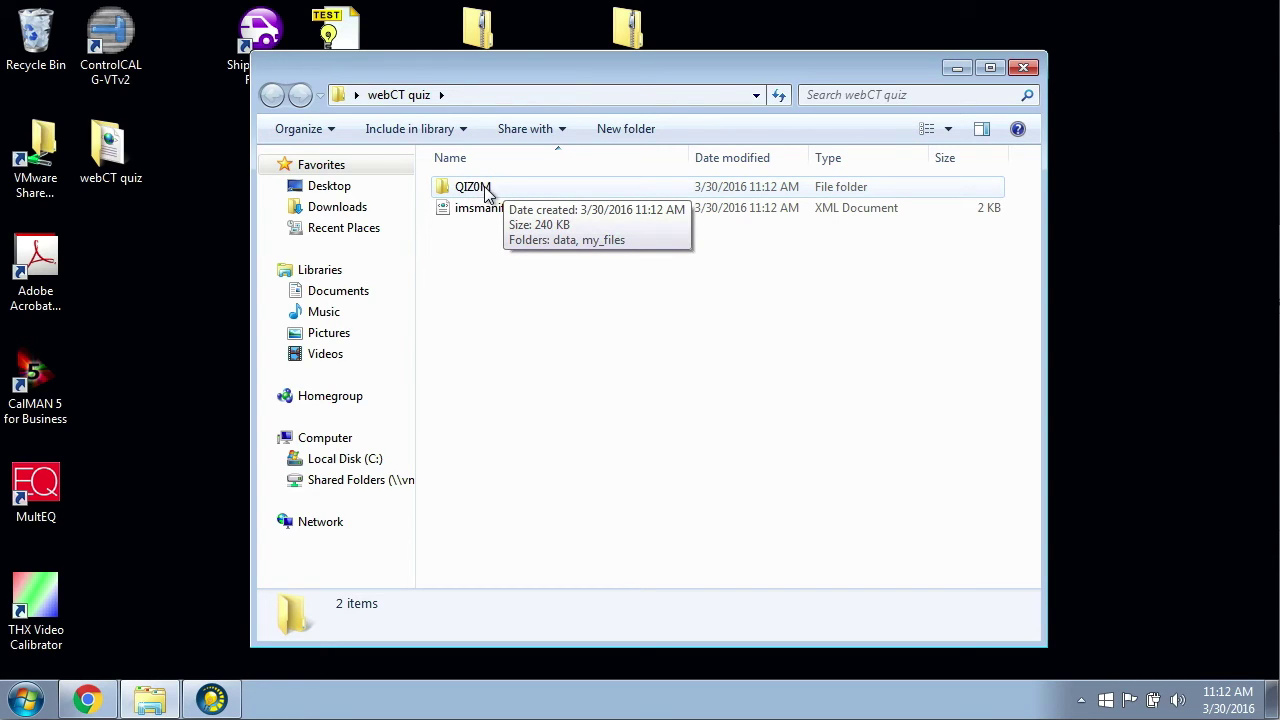
{"action": "double_click", "coordinate": [472, 192]}
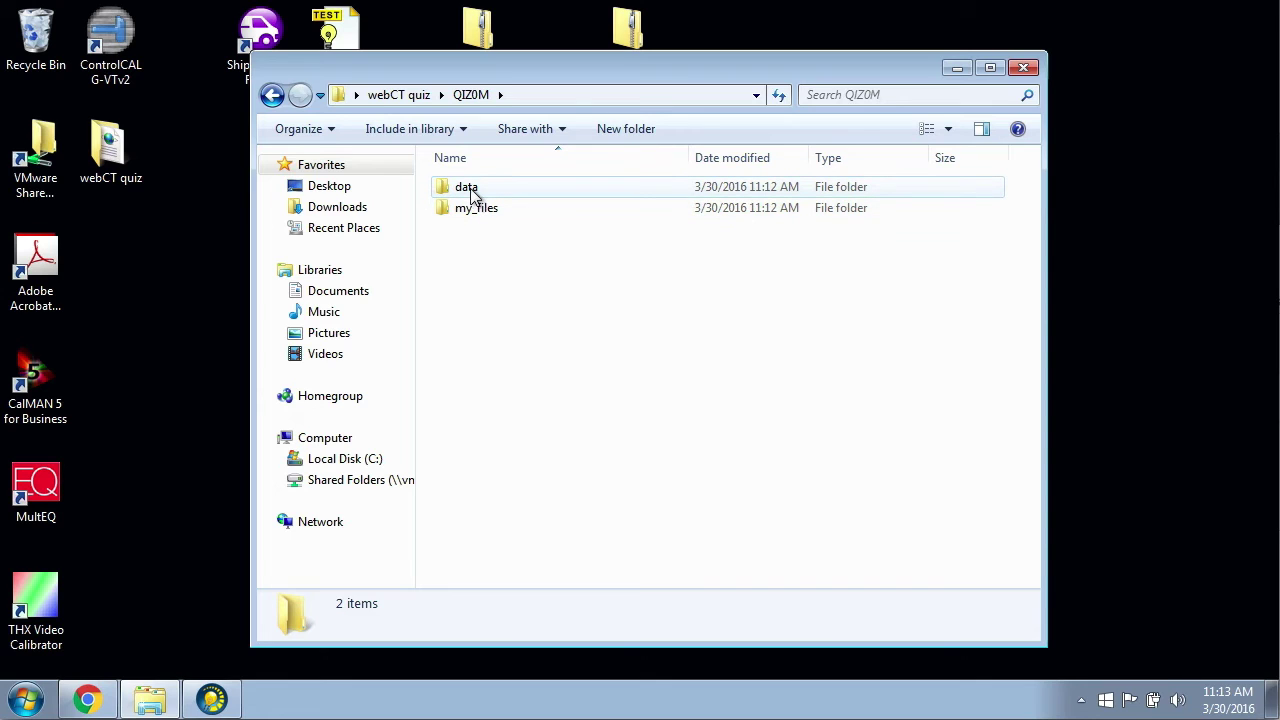
{"action": "double_click", "coordinate": [472, 192]}
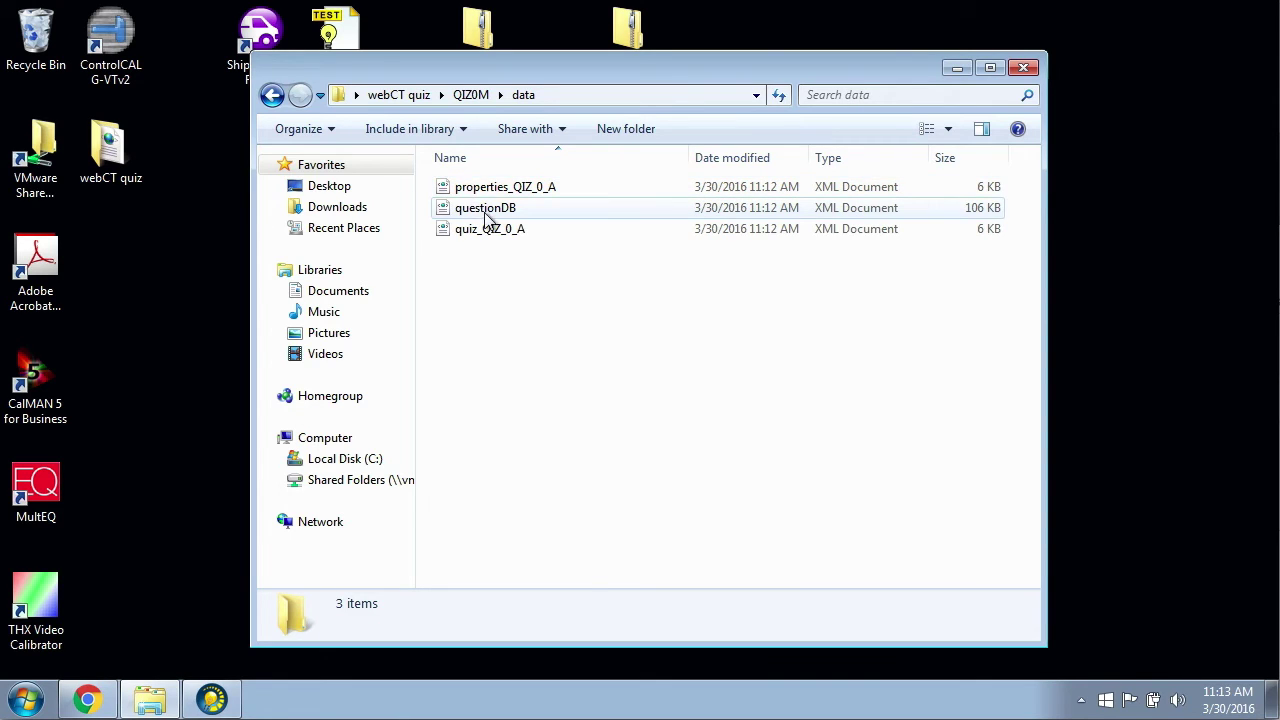
{"action": "left_click", "coordinate": [486, 211]}
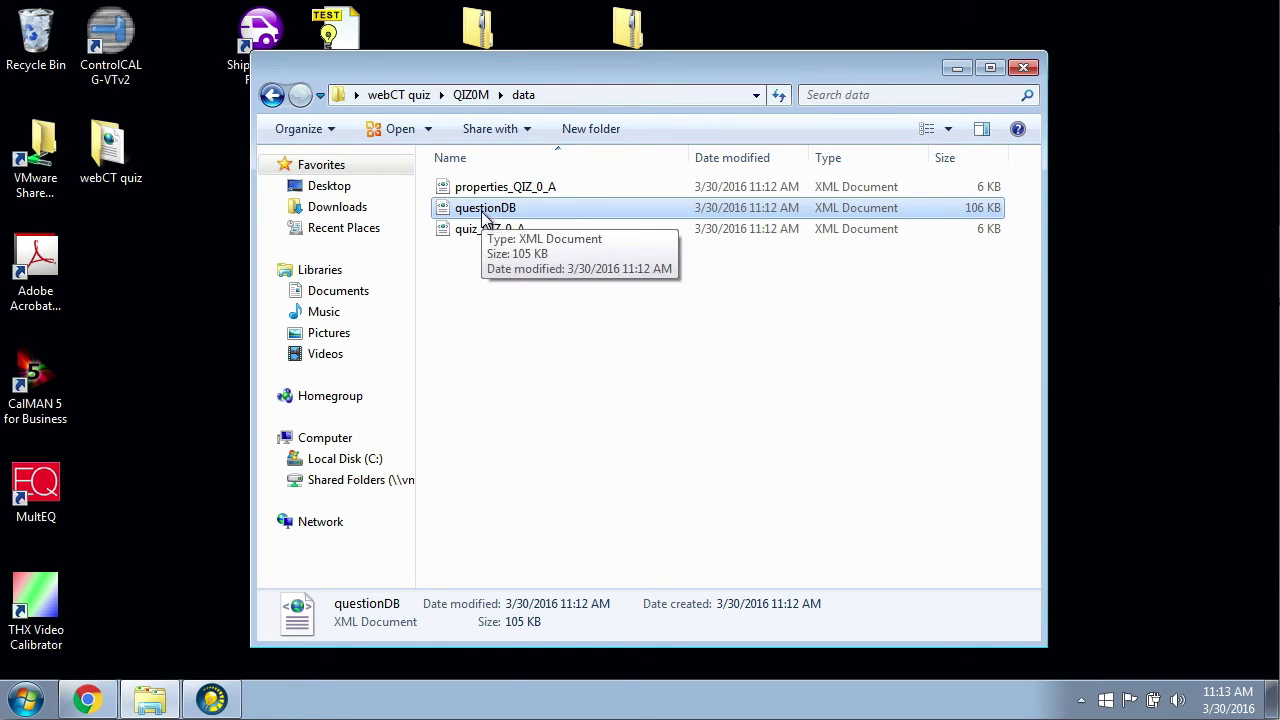
{"action": "right_click", "coordinate": [484, 213]}
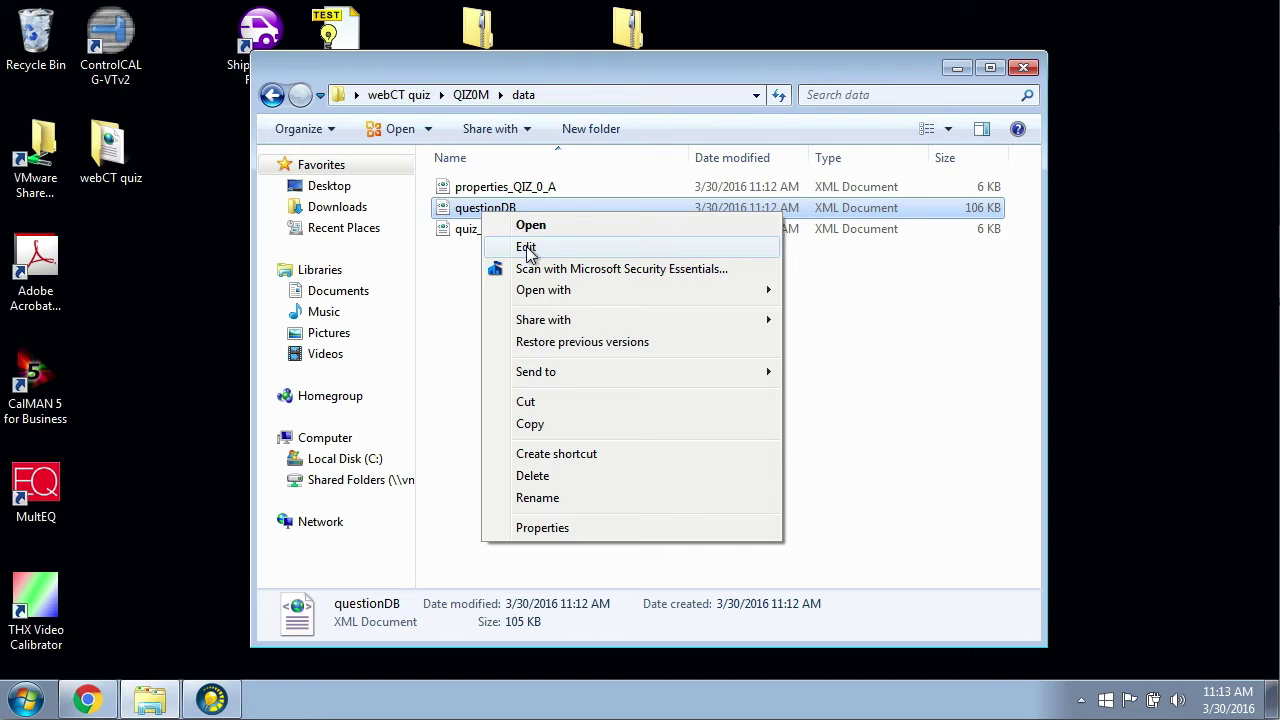
{"action": "left_click", "coordinate": [527, 247]}
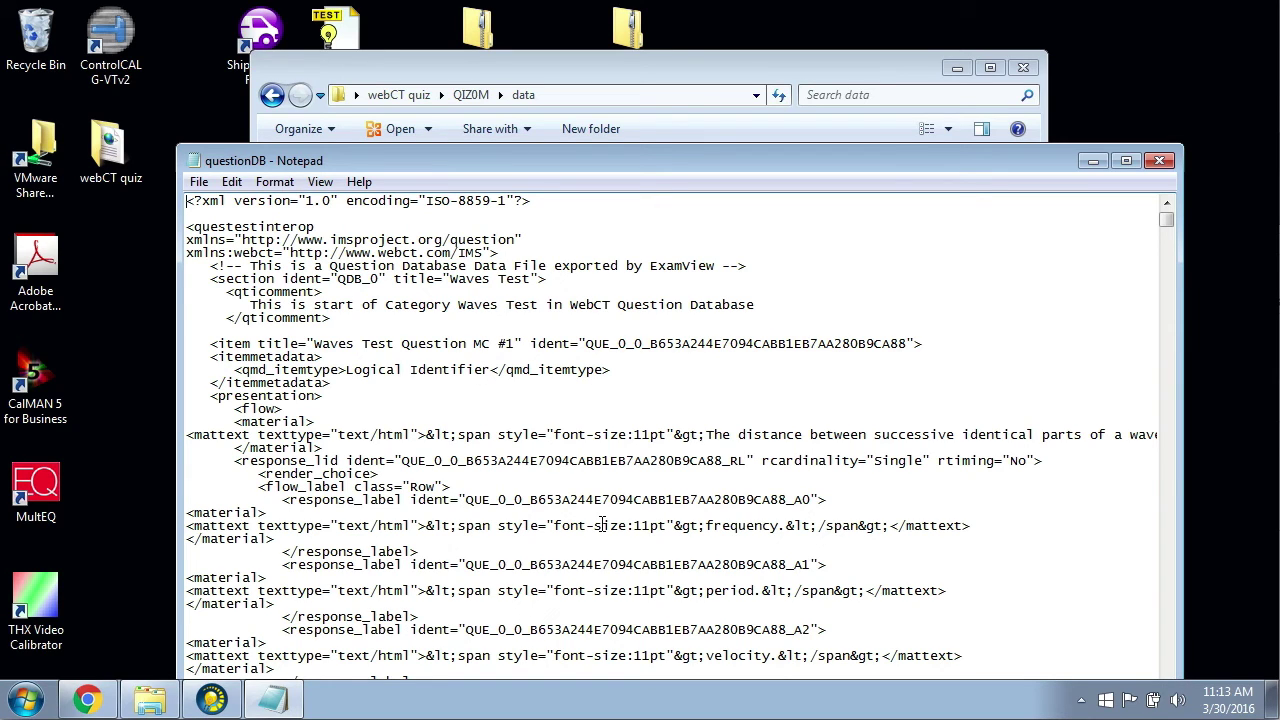
{"action": "scroll", "coordinate": [603, 525], "scroll_direction": "down", "scroll_amount": 1}
{"action": "scroll", "coordinate": [655, 577], "scroll_direction": "down", "scroll_amount": 1}
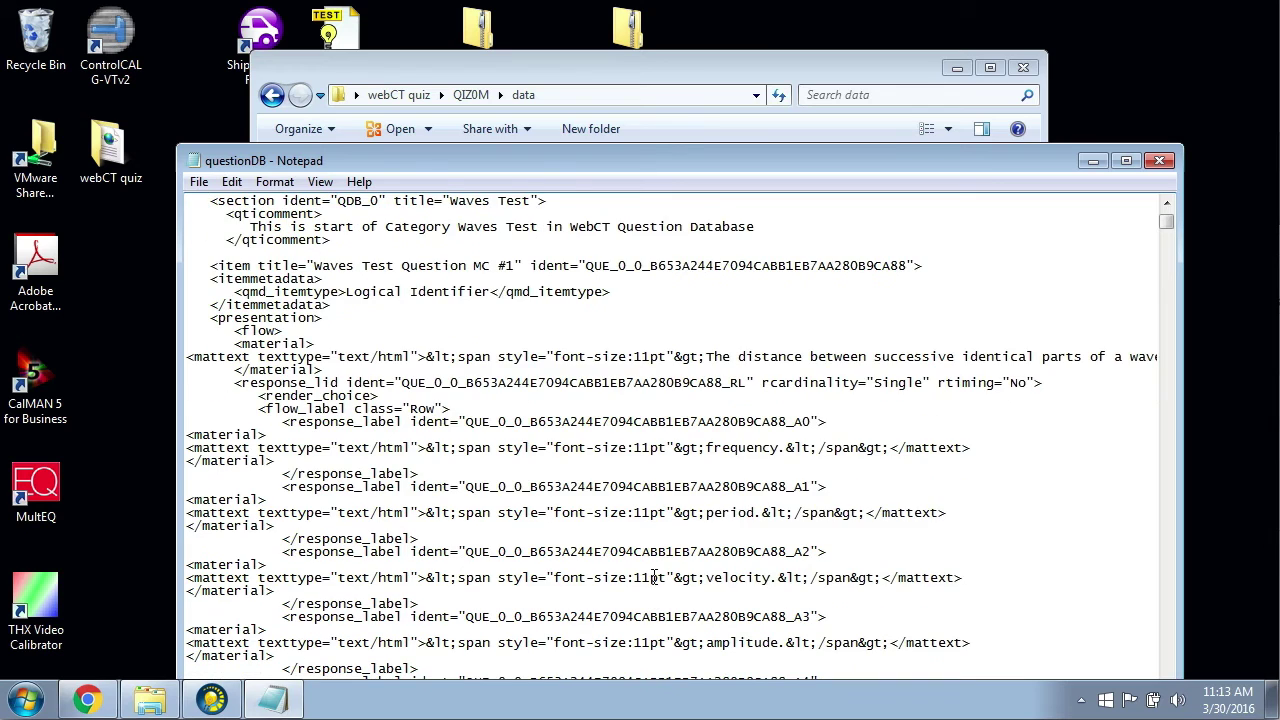
{"action": "scroll", "coordinate": [655, 577], "scroll_direction": "down", "scroll_amount": 1}
{"action": "scroll", "coordinate": [655, 577], "scroll_direction": "down", "scroll_amount": 1}
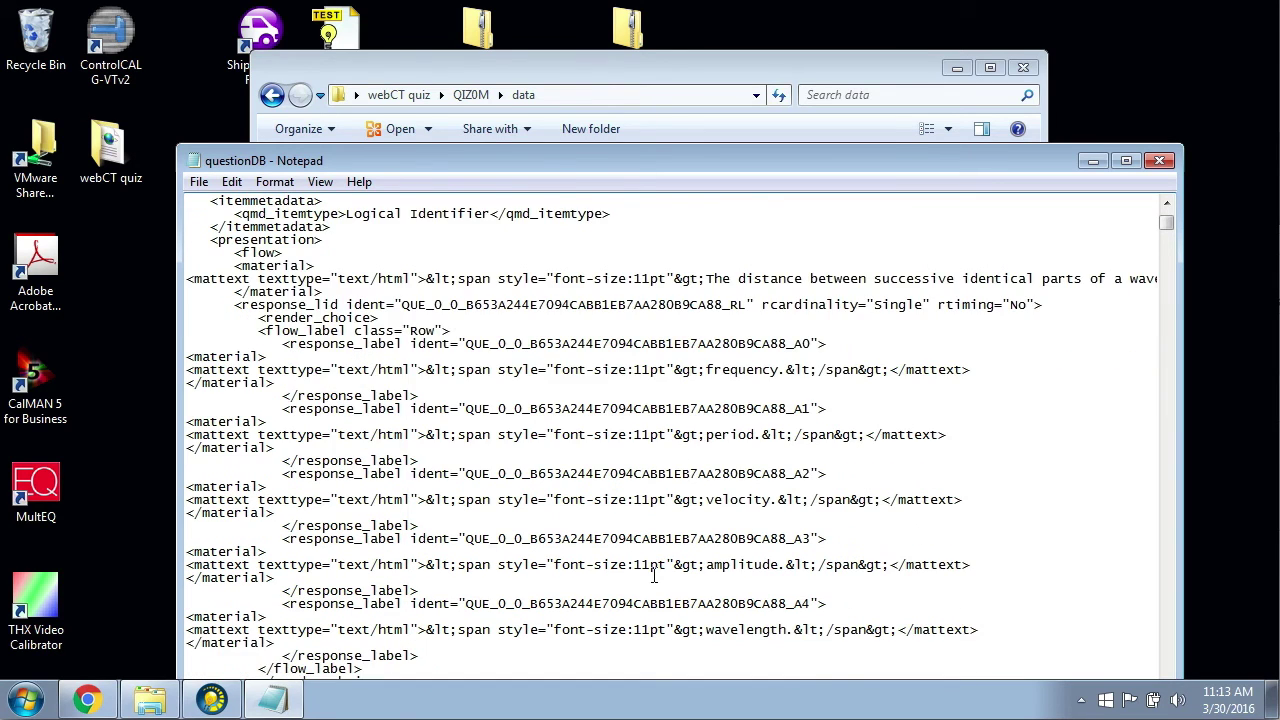
{"action": "scroll", "coordinate": [655, 577], "scroll_direction": "down", "scroll_amount": 1}
{"action": "scroll", "coordinate": [655, 575], "scroll_direction": "down", "scroll_amount": 2}
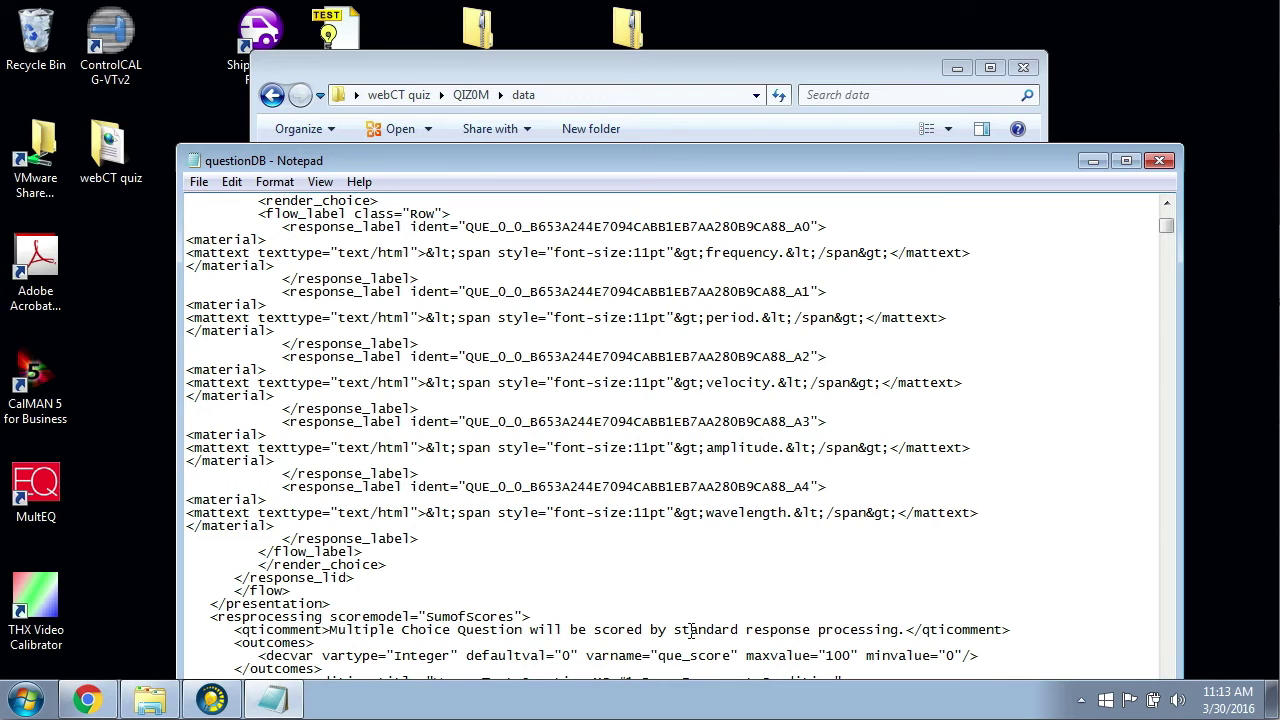
{"action": "scroll", "coordinate": [692, 630], "scroll_direction": "down", "scroll_amount": 2}
{"action": "scroll", "coordinate": [694, 624], "scroll_direction": "down", "scroll_amount": 2}
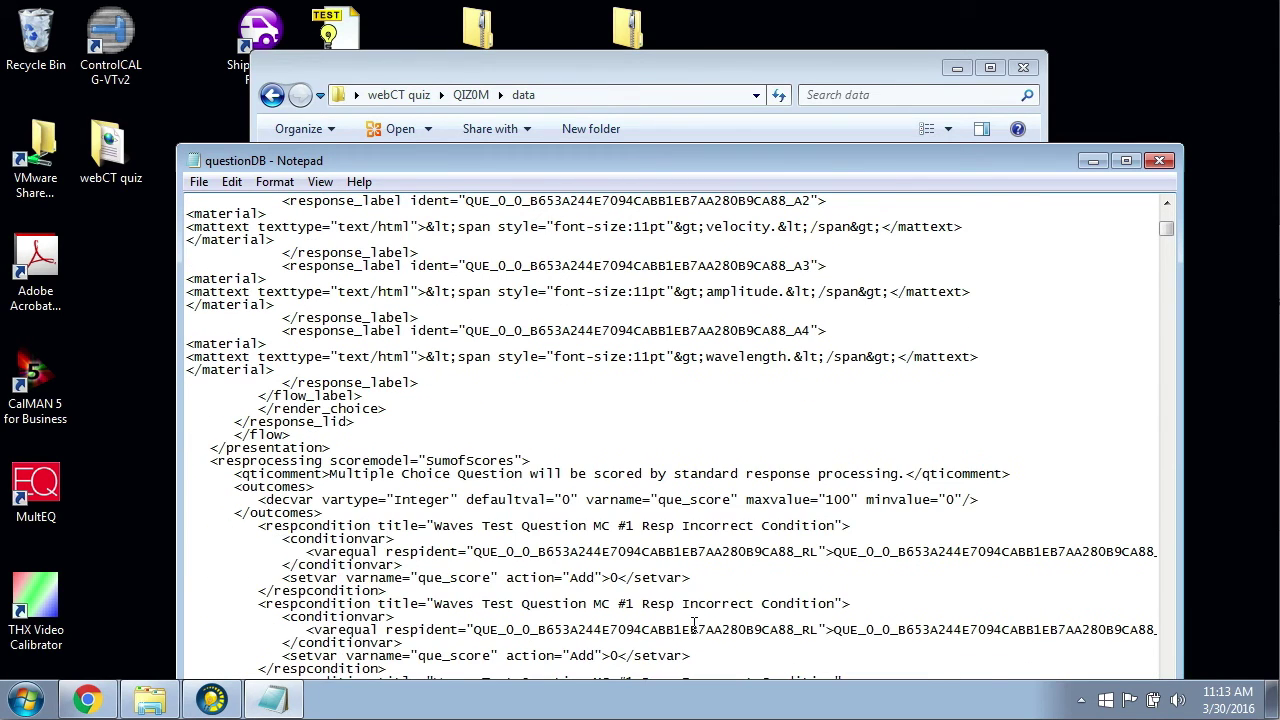
{"action": "scroll", "coordinate": [694, 624], "scroll_direction": "down", "scroll_amount": 2}
{"action": "scroll", "coordinate": [694, 624], "scroll_direction": "down", "scroll_amount": 1}
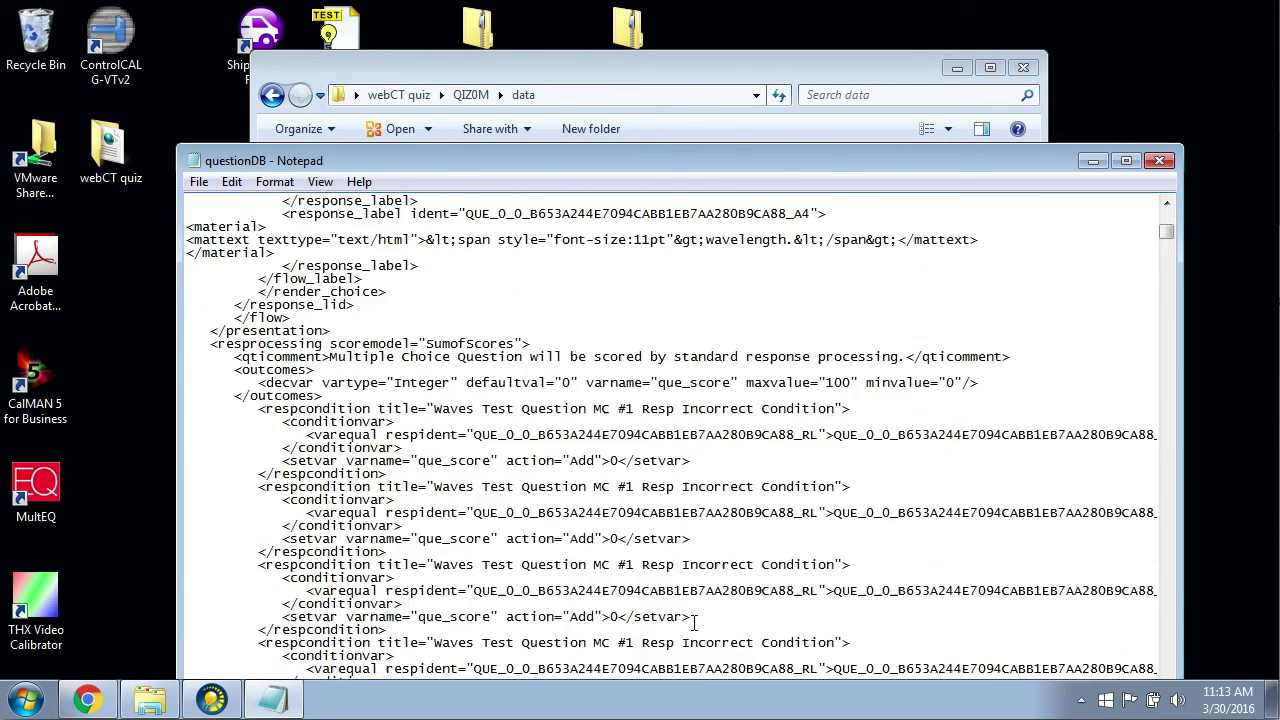
{"action": "scroll", "coordinate": [694, 624], "scroll_direction": "down", "scroll_amount": 1}
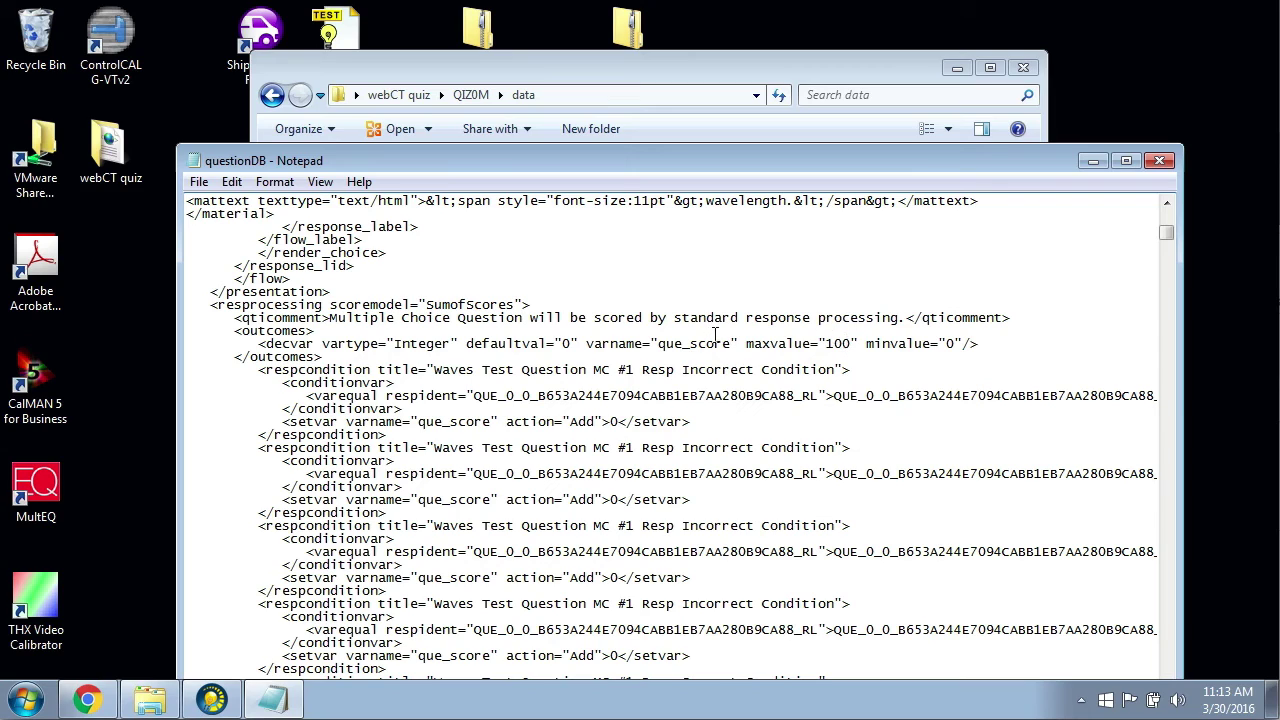
{"action": "left_click_drag", "start_coordinate": [742, 343], "coordinate": [860, 340]}
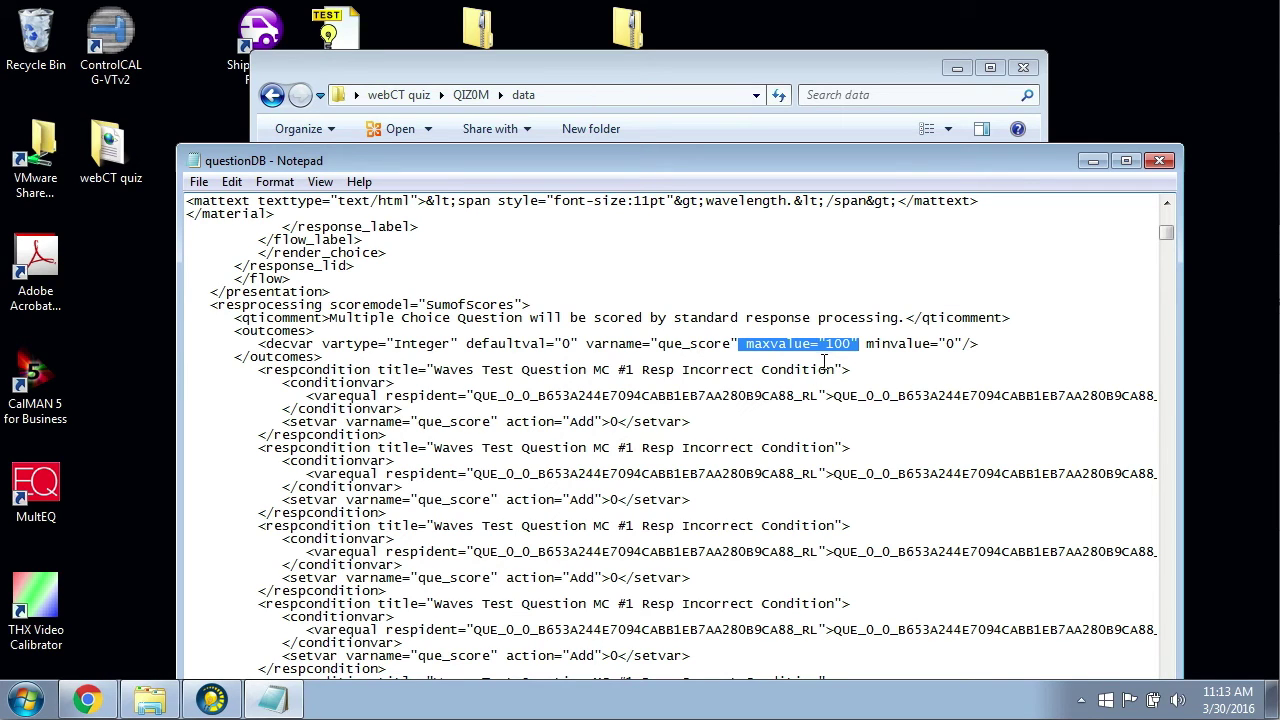
{"action": "scroll", "coordinate": [726, 537], "scroll_direction": "down", "scroll_amount": 1}
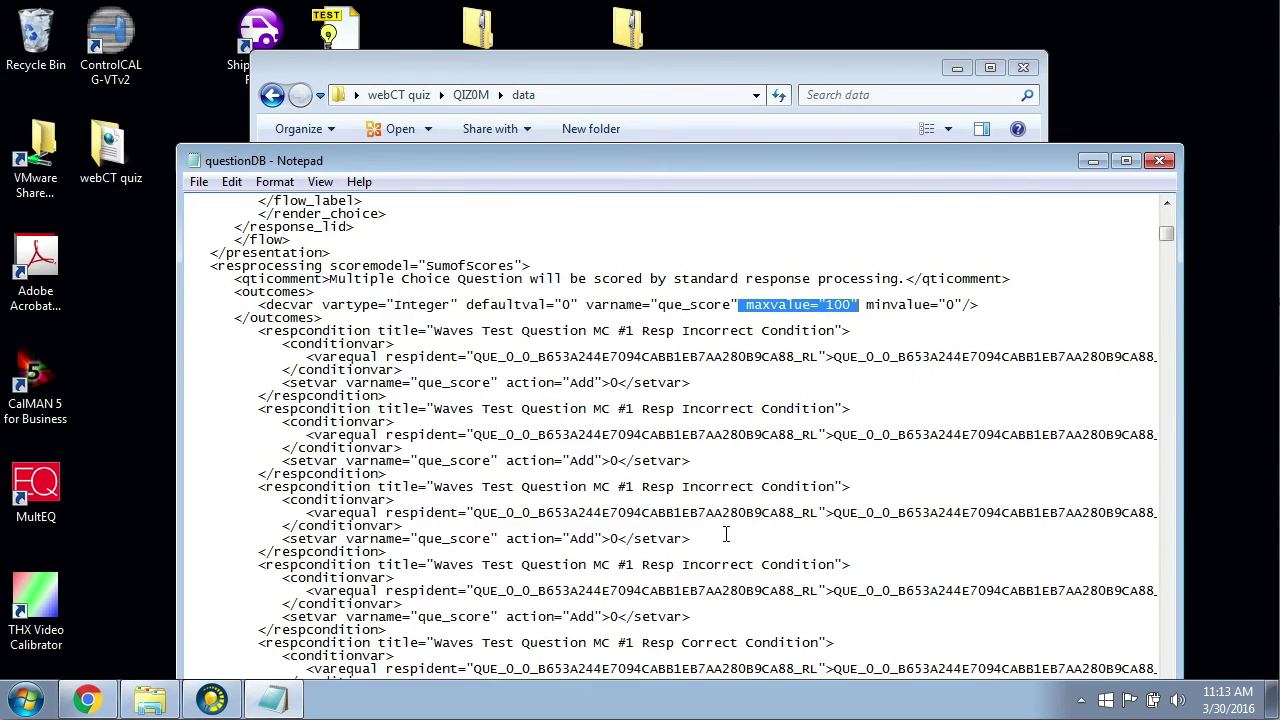
{"action": "scroll", "coordinate": [726, 535], "scroll_direction": "down", "scroll_amount": 1}
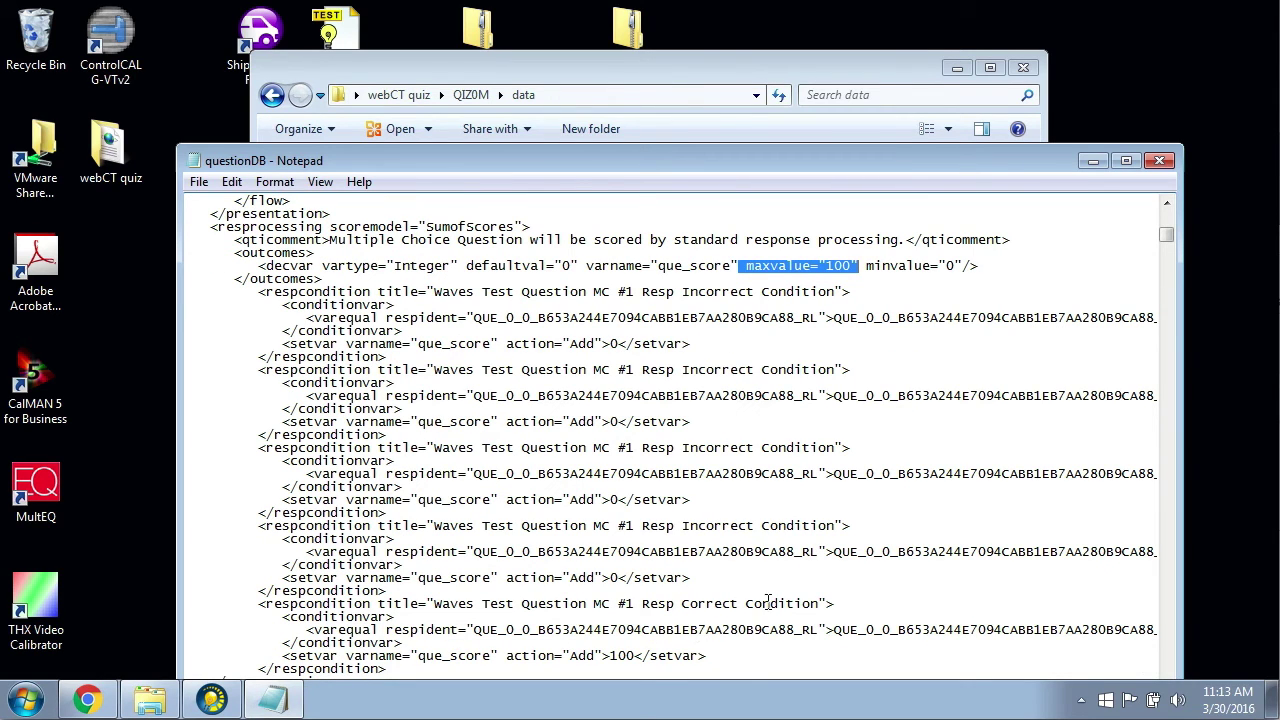
{"action": "double_click", "coordinate": [715, 603]}
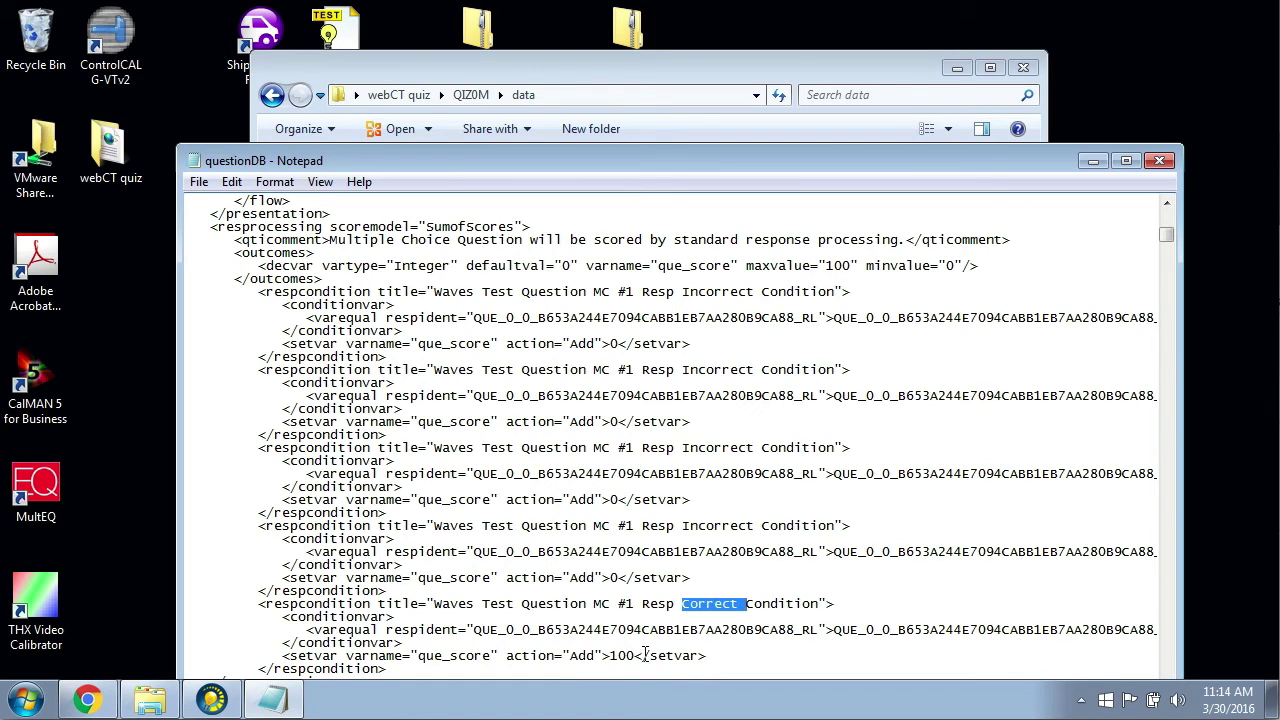
{"action": "left_click_drag", "start_coordinate": [506, 655], "coordinate": [706, 655]}
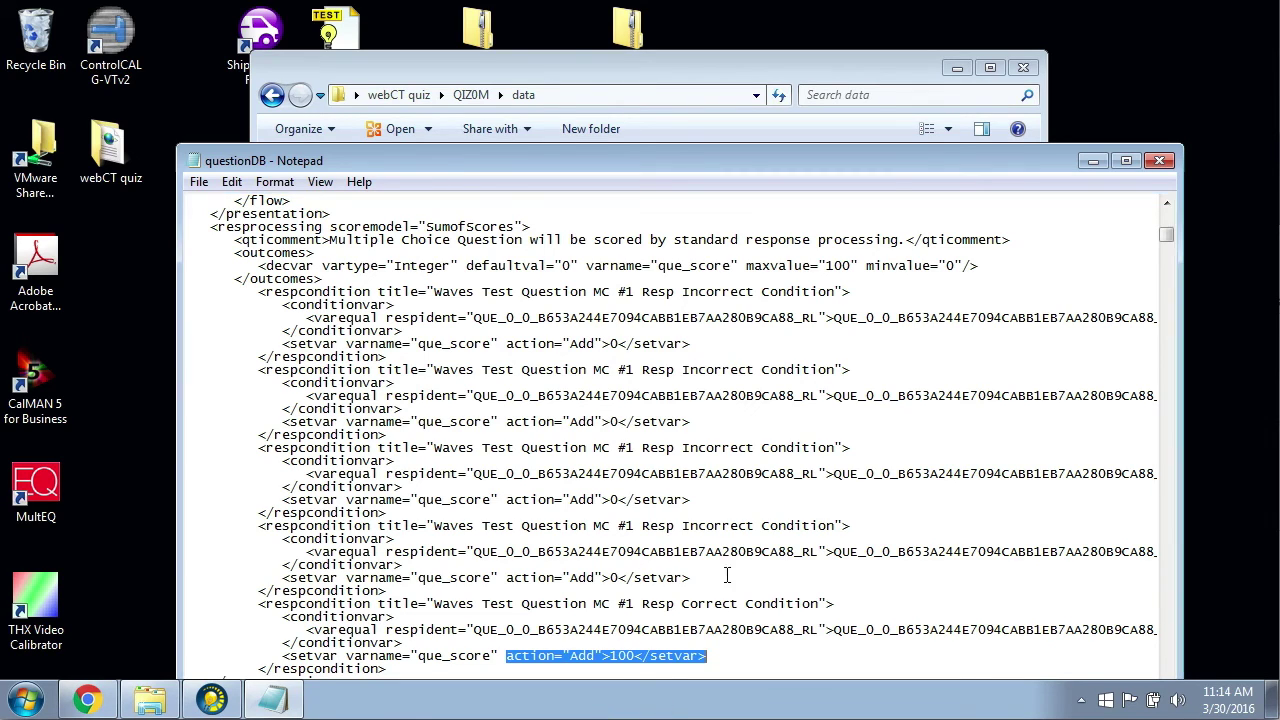
{"action": "left_click", "coordinate": [843, 271]}
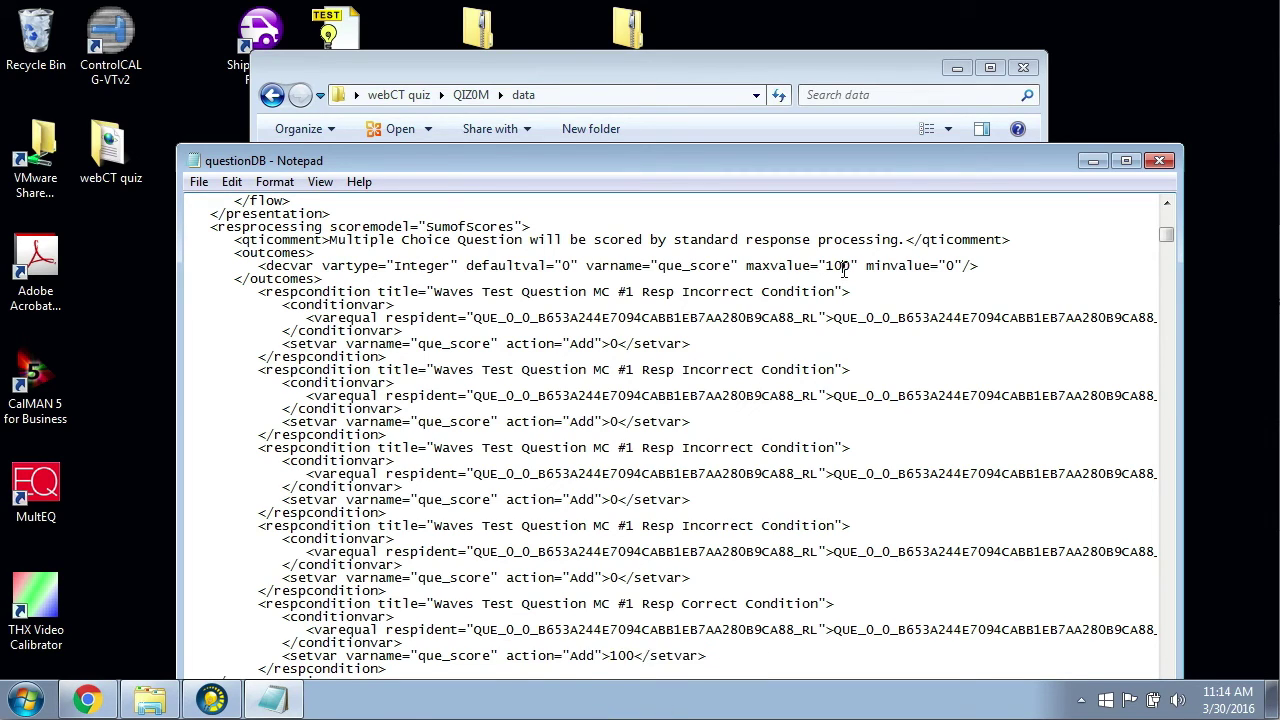
{"action": "left_click_drag", "start_coordinate": [853, 266], "coordinate": [763, 270]}
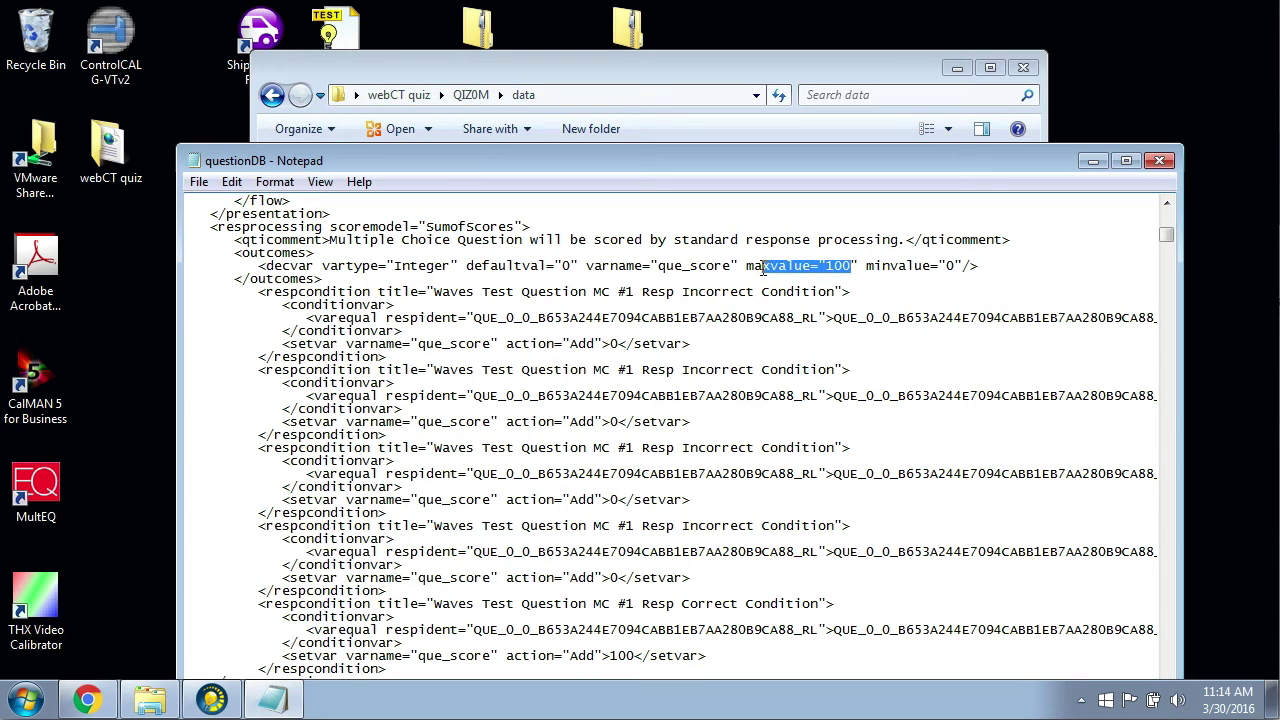
{"action": "left_click", "coordinate": [851, 266]}
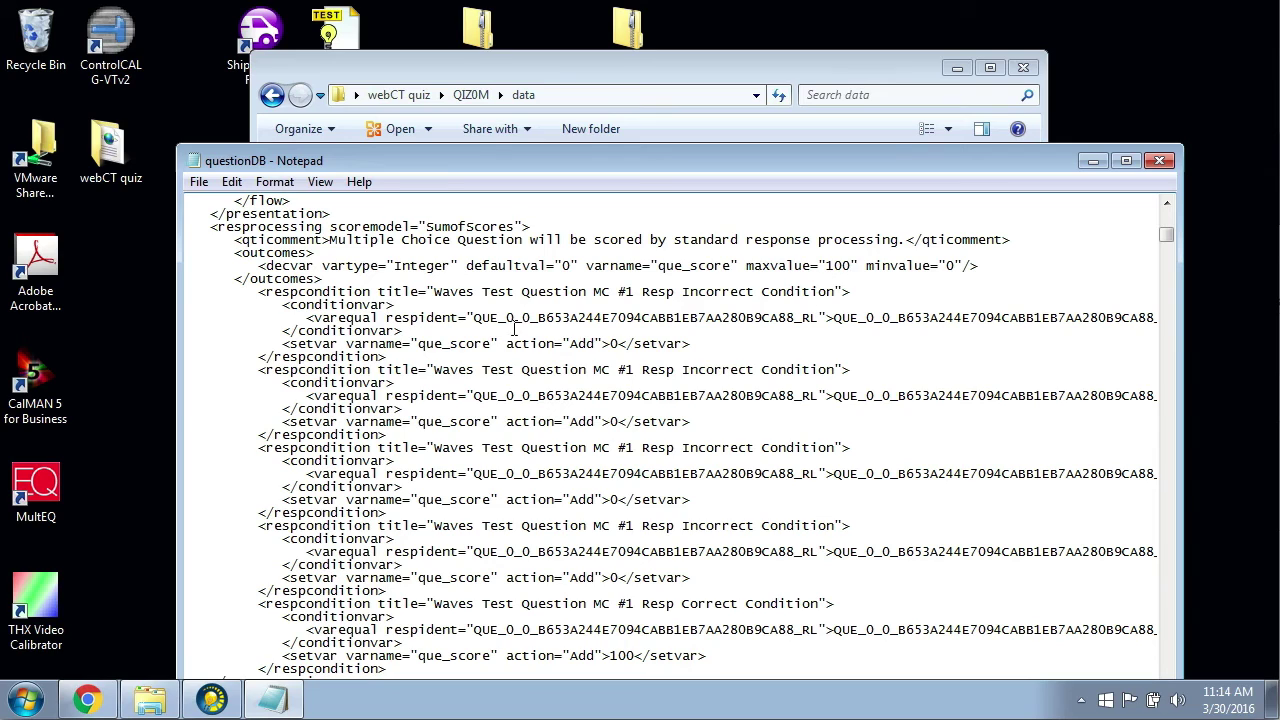
Replace all "100" score values with "1" throughout questionDB, then close the Replace dialog
{"action": "left_click", "coordinate": [232, 183]}
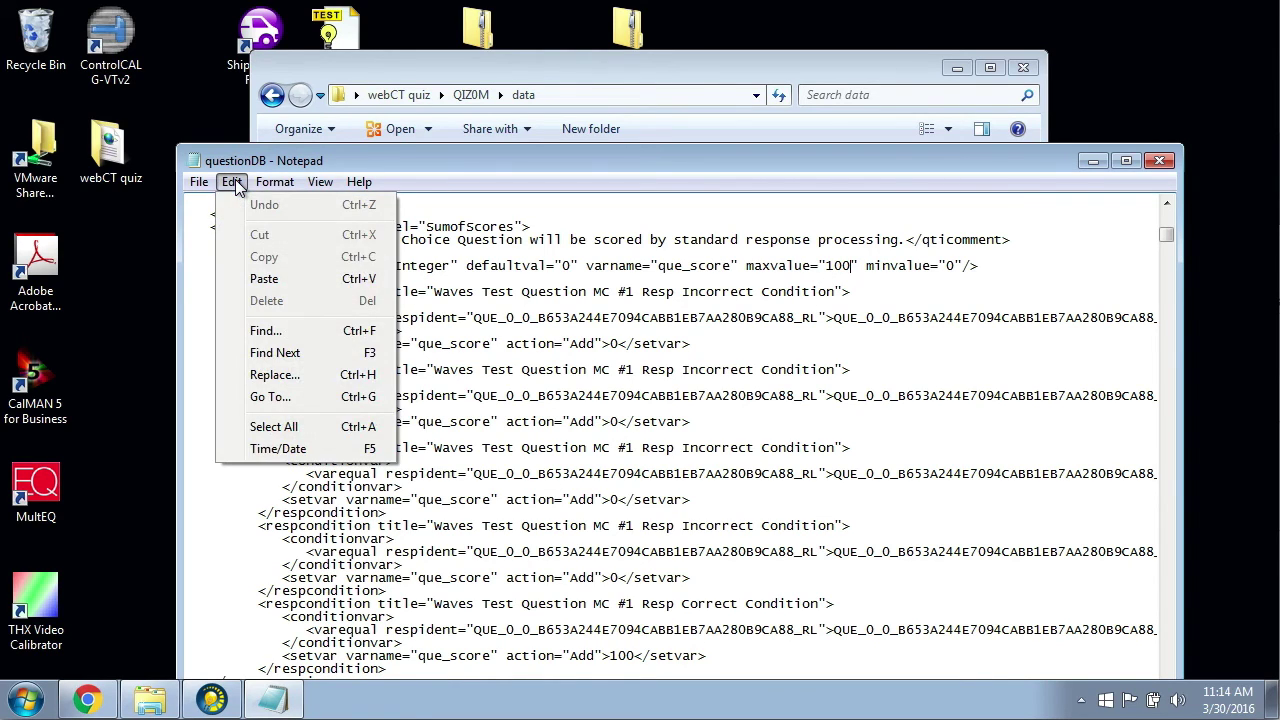
{"action": "left_click", "coordinate": [289, 375]}
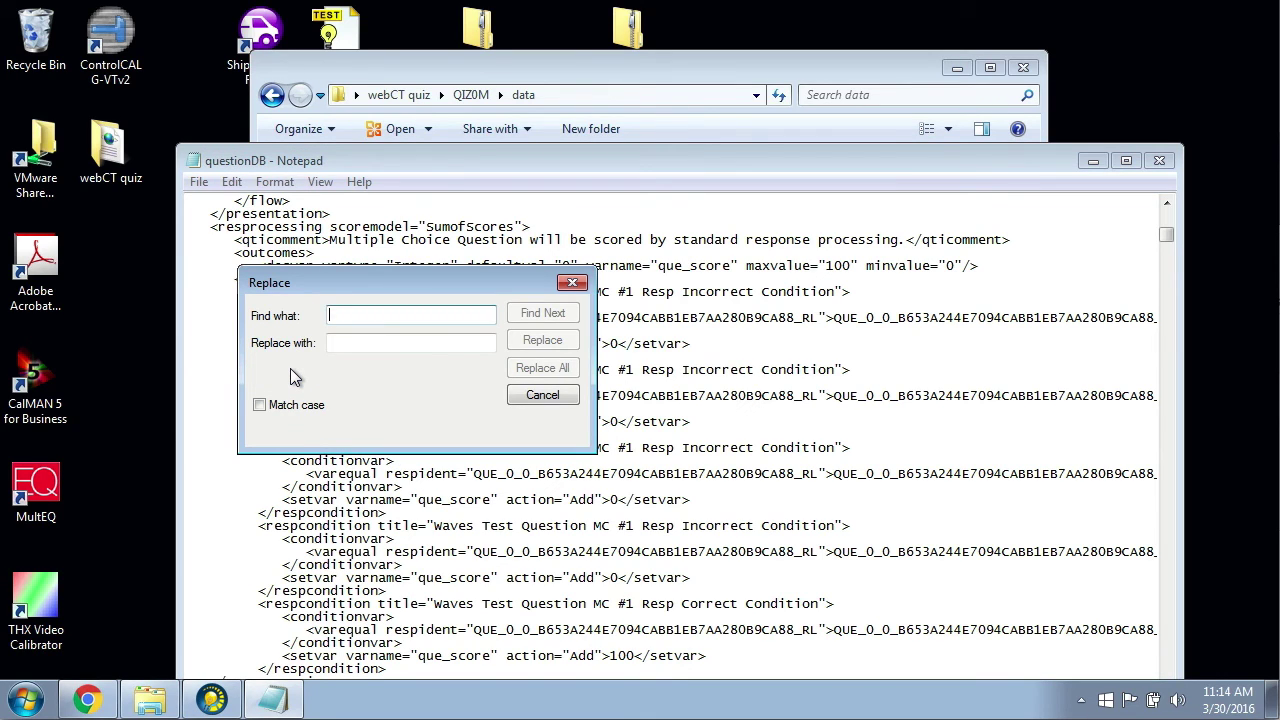
{"action": "type", "text": "\"100"}
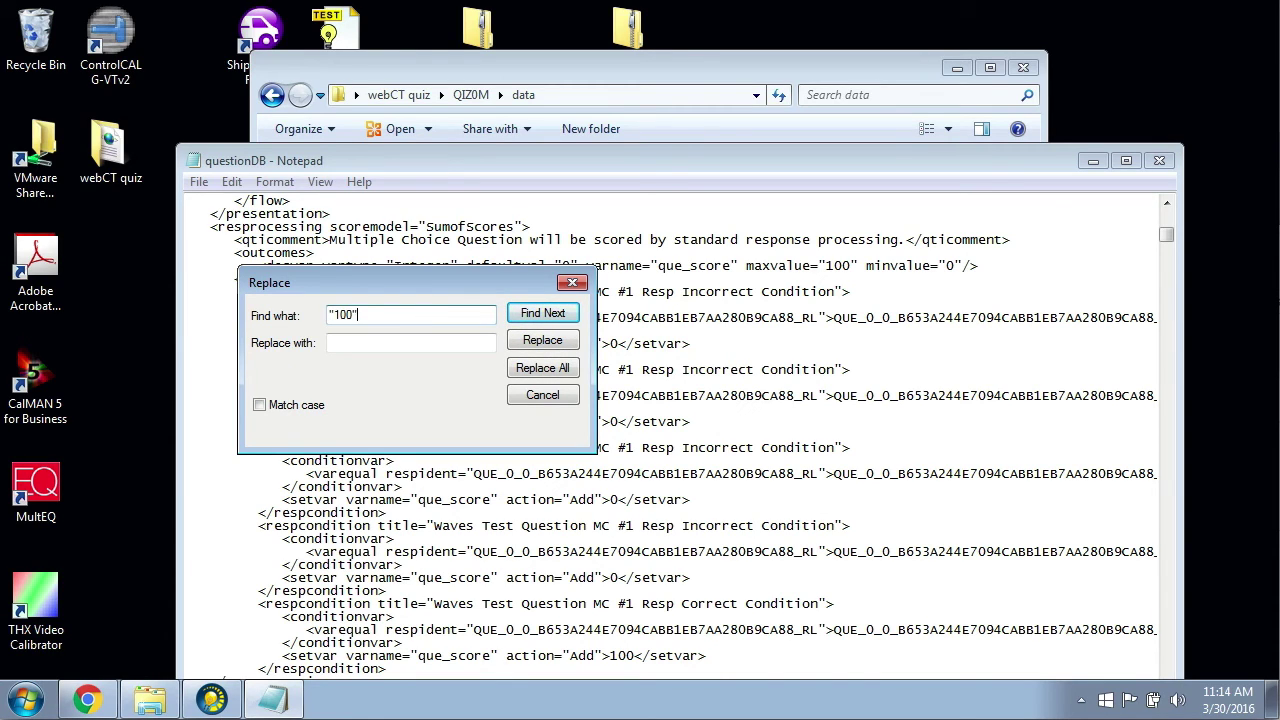
{"action": "left_click", "coordinate": [357, 337]}
{"action": "type", "text": "\"1"}
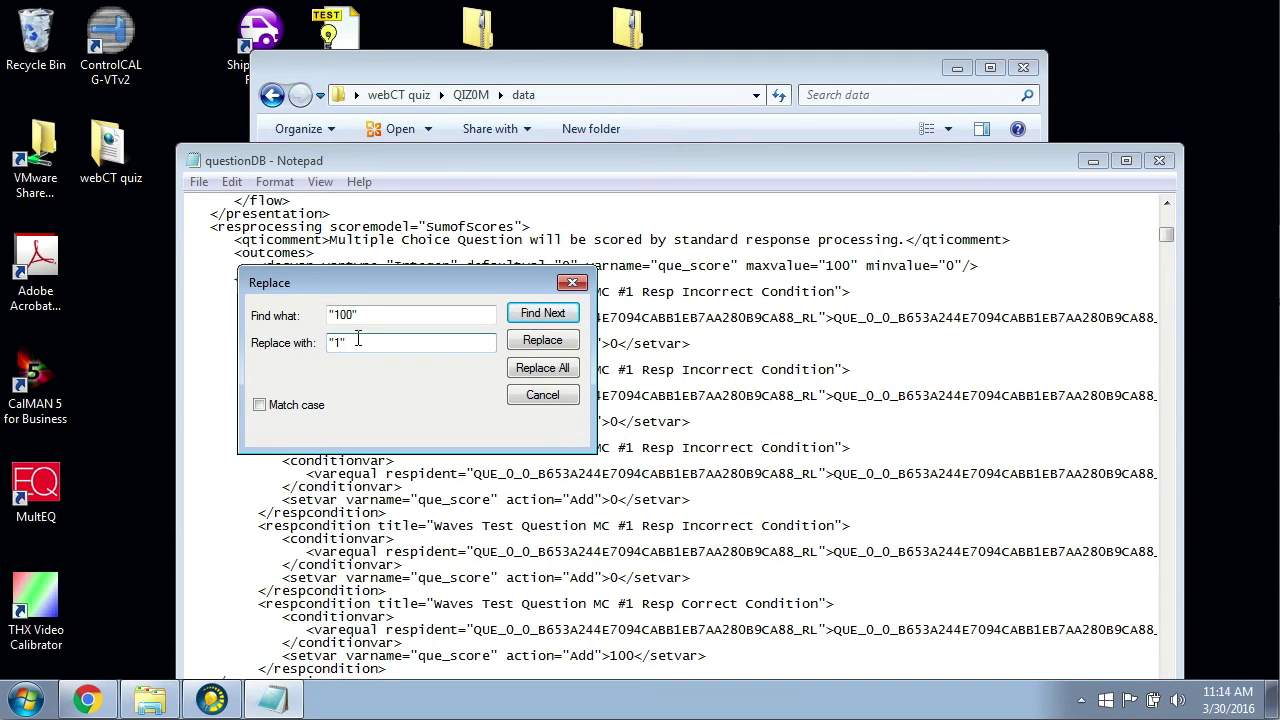
{"action": "left_click", "coordinate": [541, 369]}
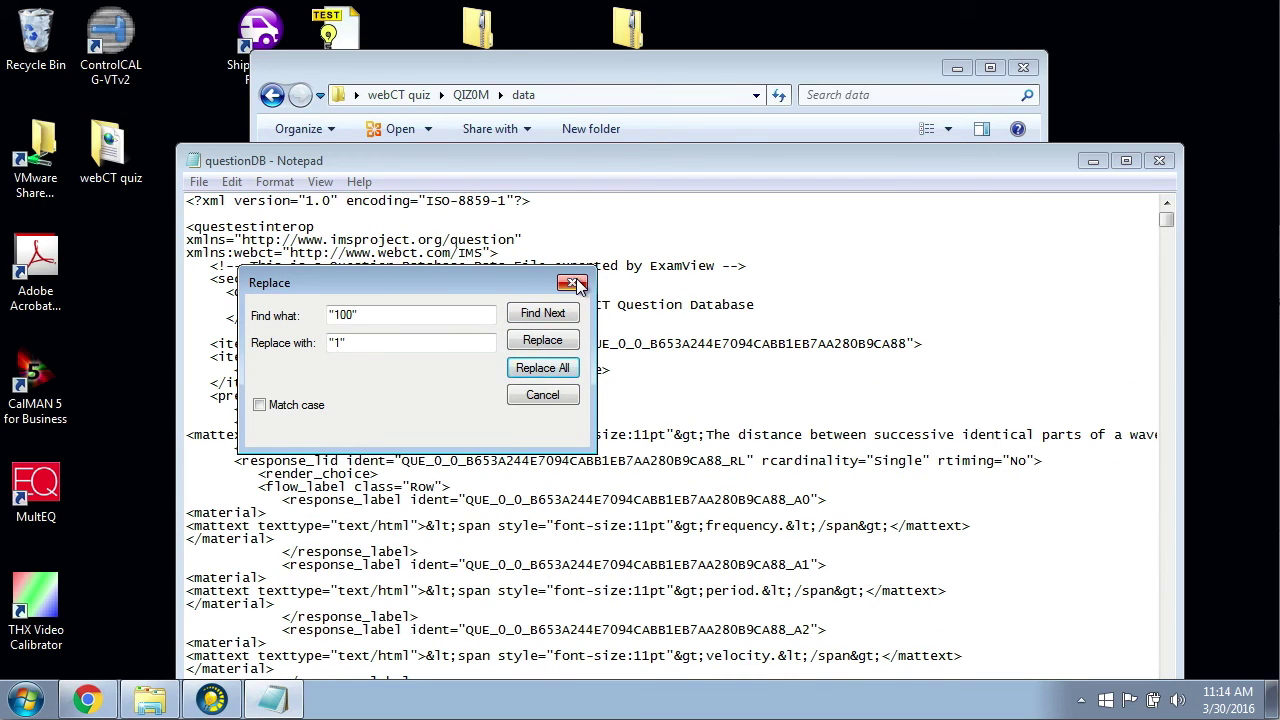
{"action": "left_click", "coordinate": [574, 284]}
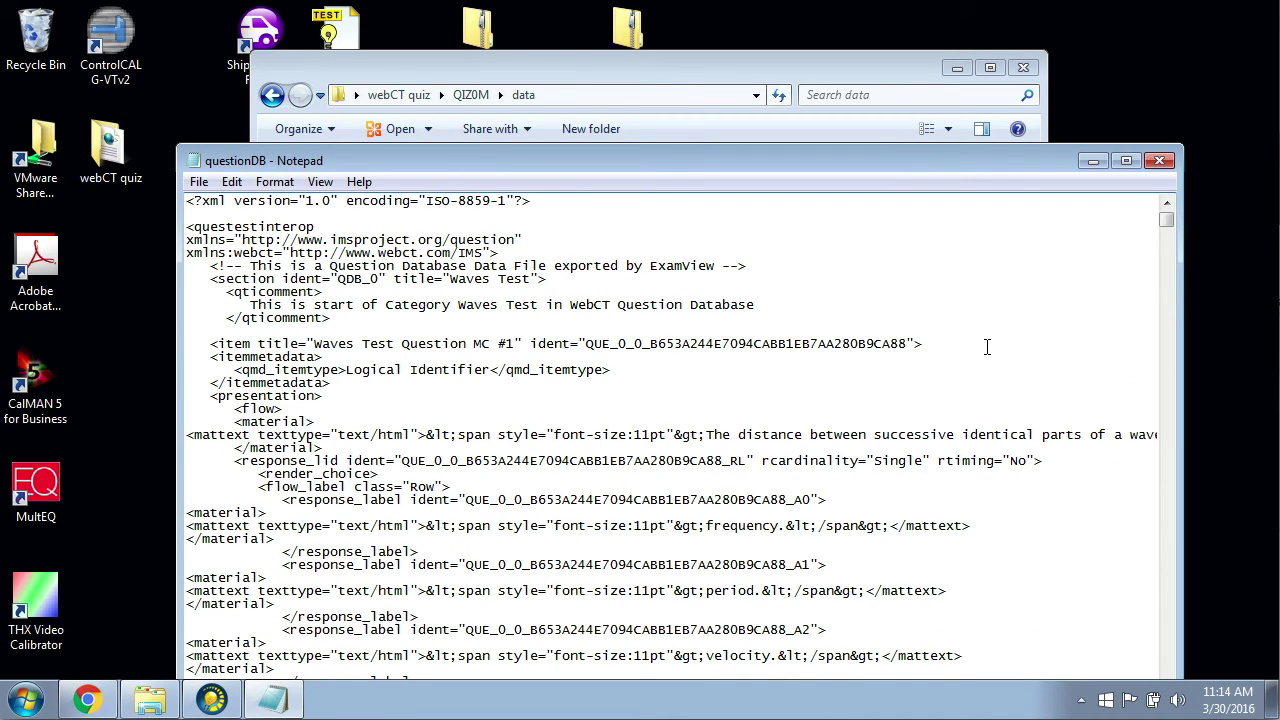
Save the edited questionDB, close Notepad, and close the Explorer window
{"action": "left_click", "coordinate": [1161, 166]}
{"action": "left_click", "coordinate": [607, 367]}
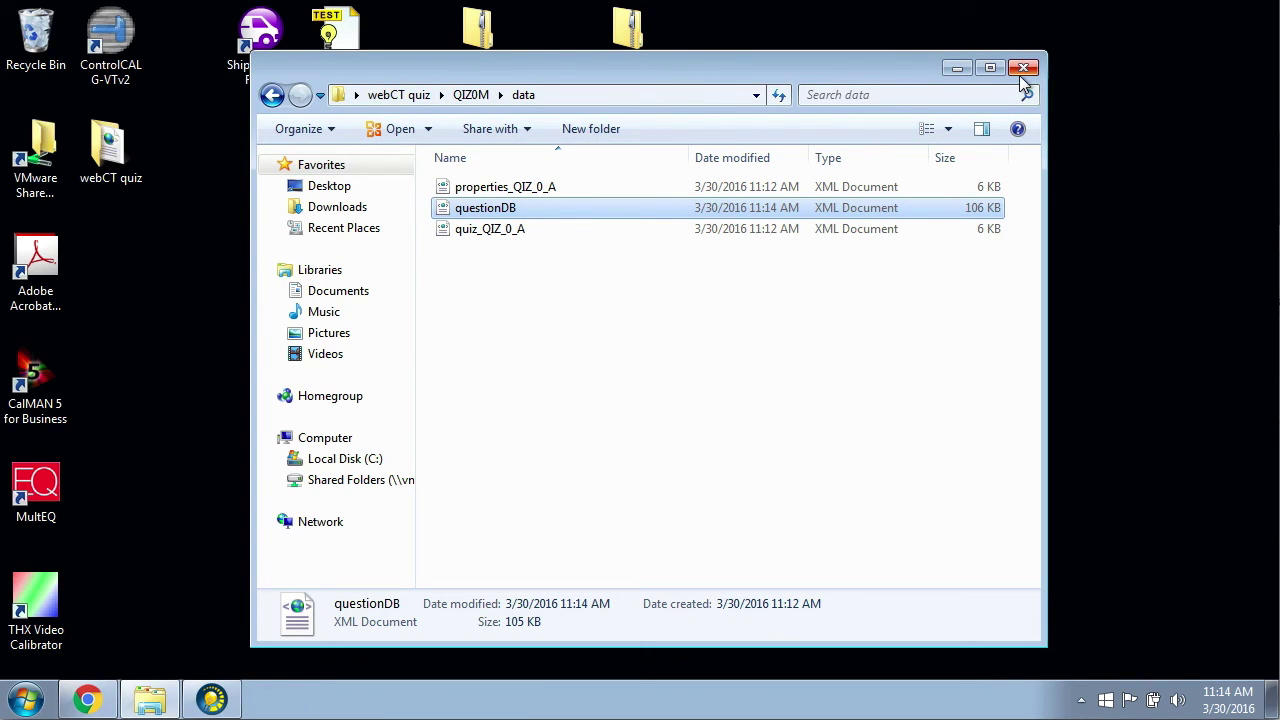
{"action": "left_click", "coordinate": [278, 97]}
{"action": "left_click", "coordinate": [272, 96]}
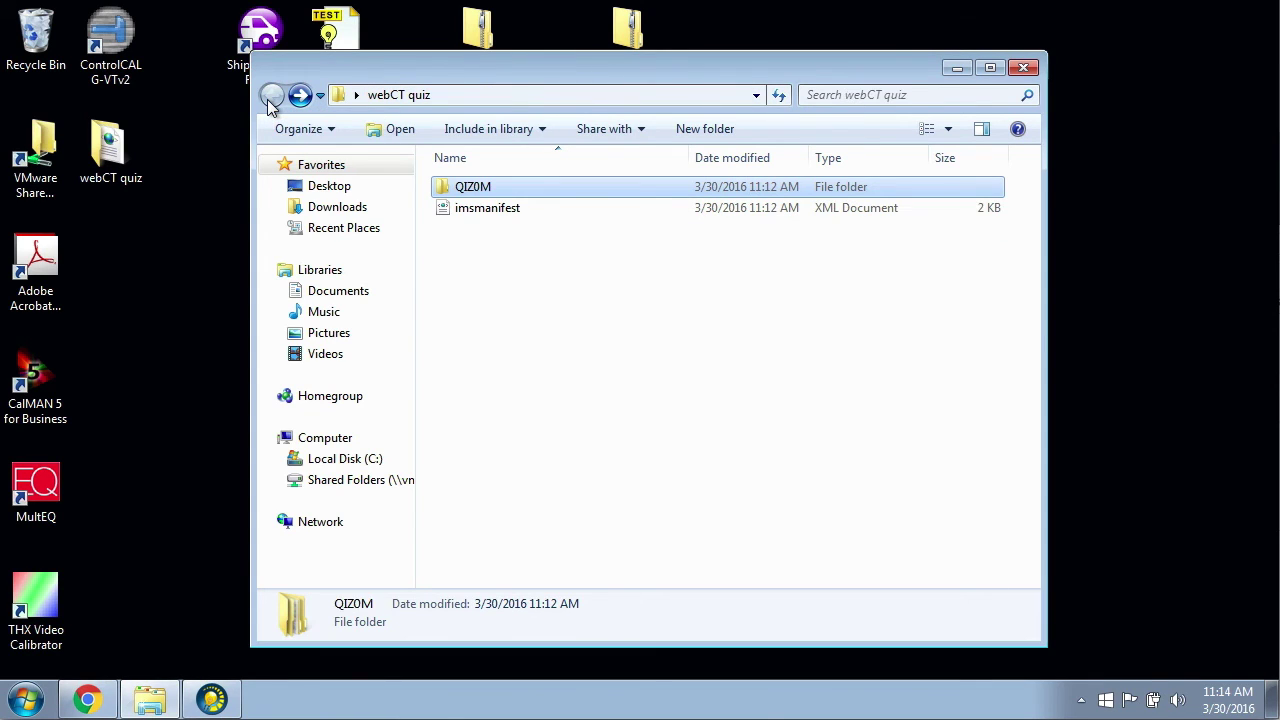
{"action": "left_click", "coordinate": [1023, 68]}
Compress the desktop webCT quiz folder into a new 'webCT quiz (2)' zip placed beside it
{"action": "left_click", "coordinate": [110, 148]}
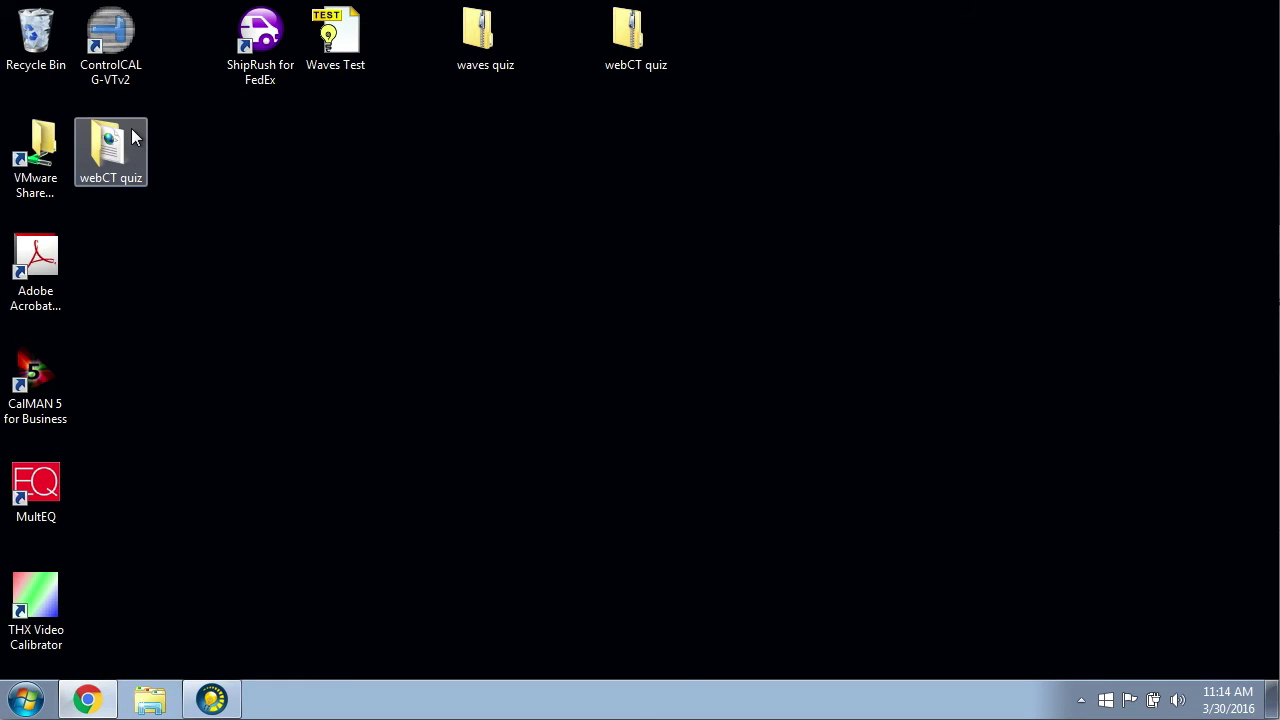
{"action": "left_click_drag", "start_coordinate": [110, 148], "coordinate": [638, 146]}
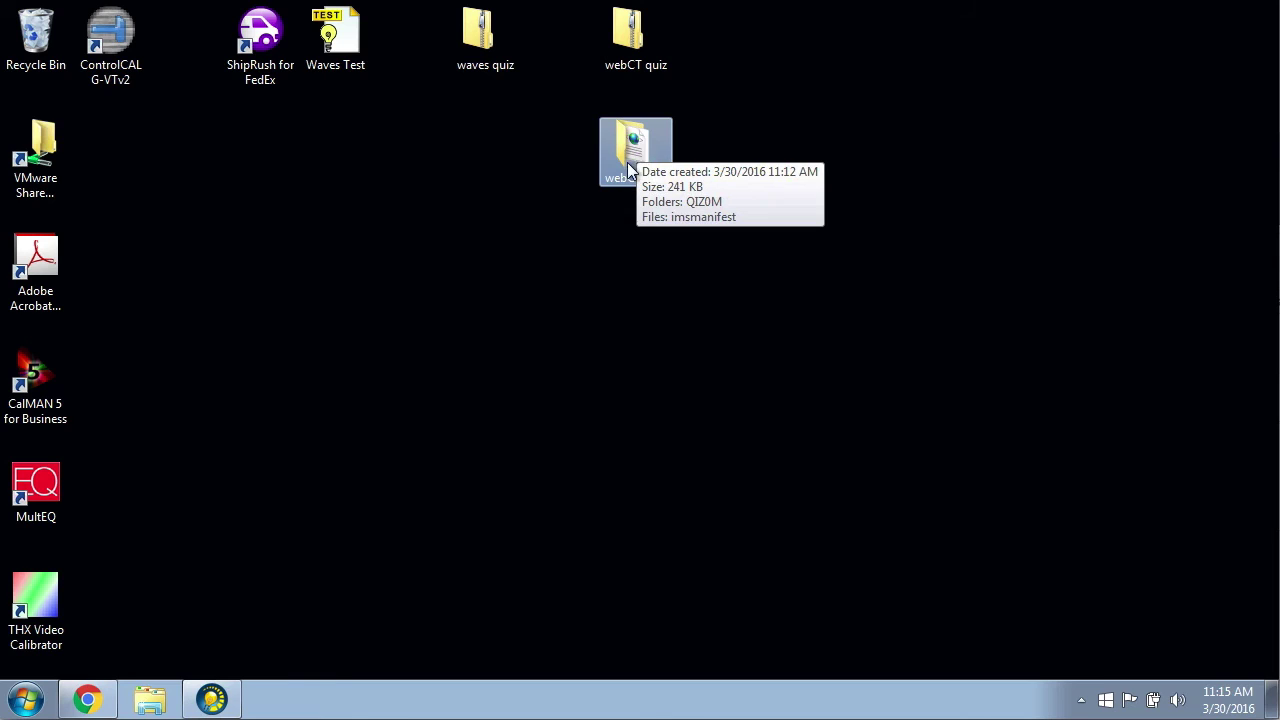
{"action": "right_click", "coordinate": [631, 155]}
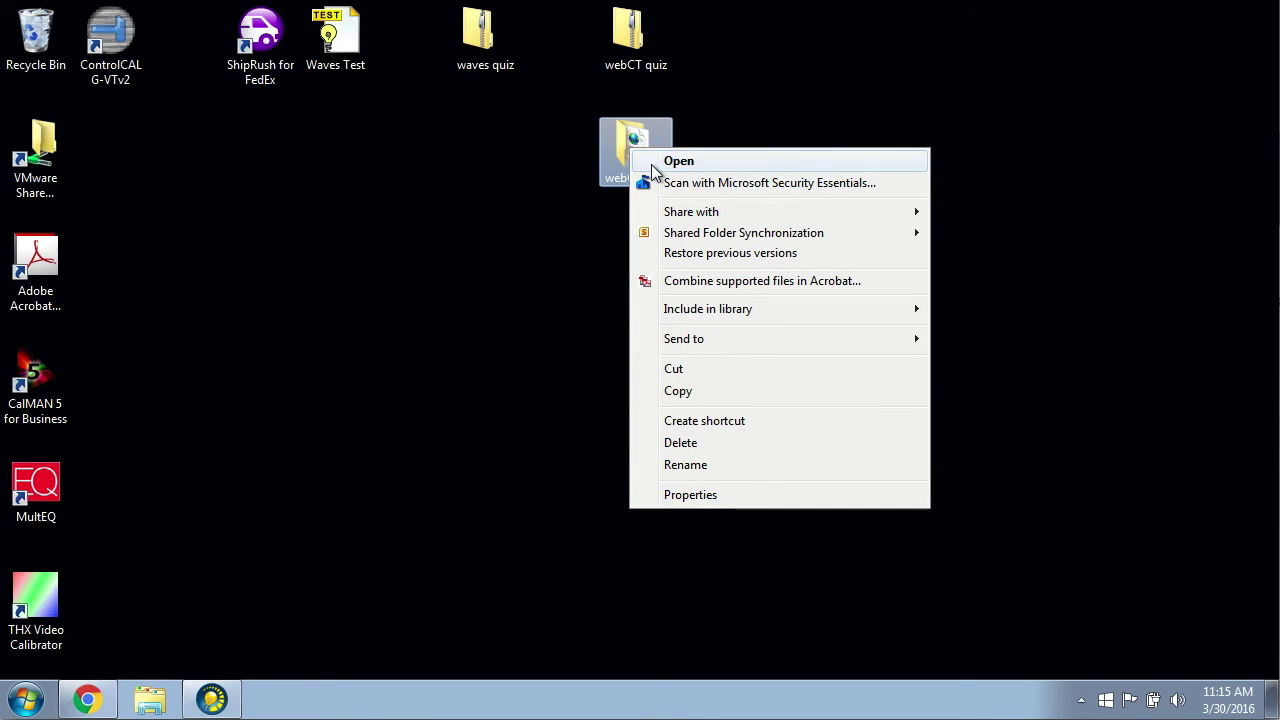
{"action": "mouse_move", "coordinate": [677, 338]}
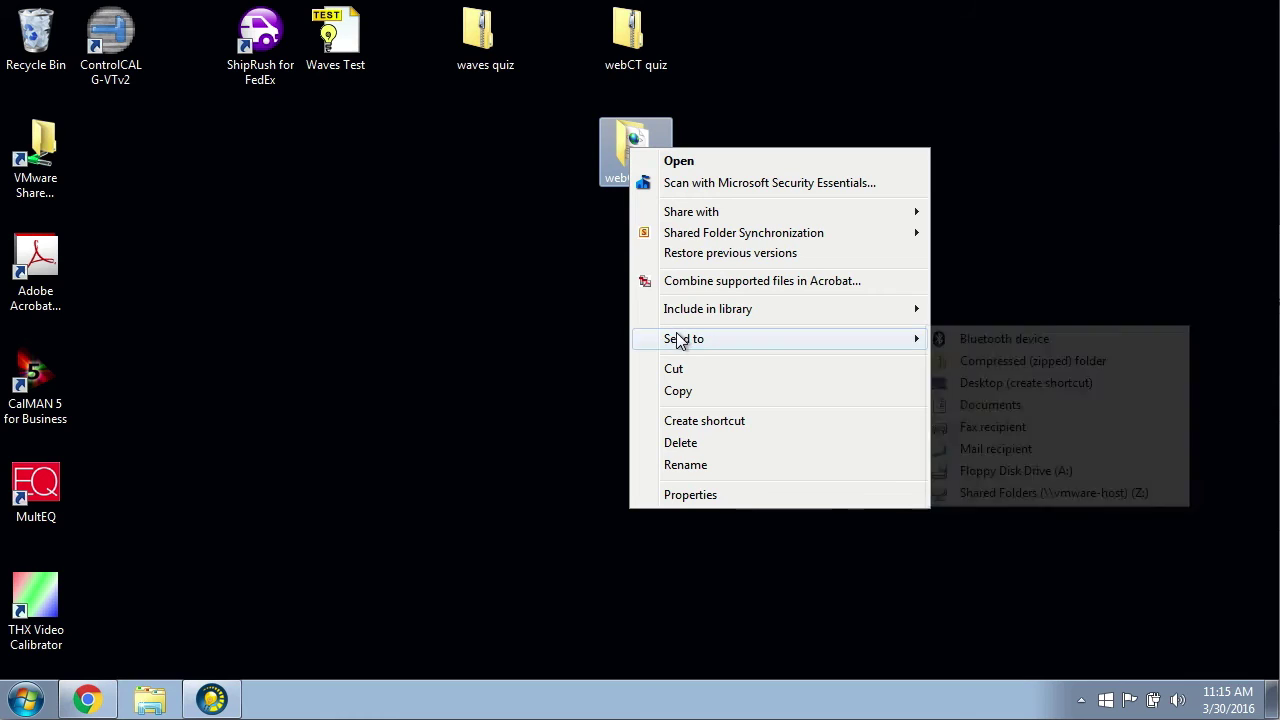
{"action": "left_click", "coordinate": [972, 364]}
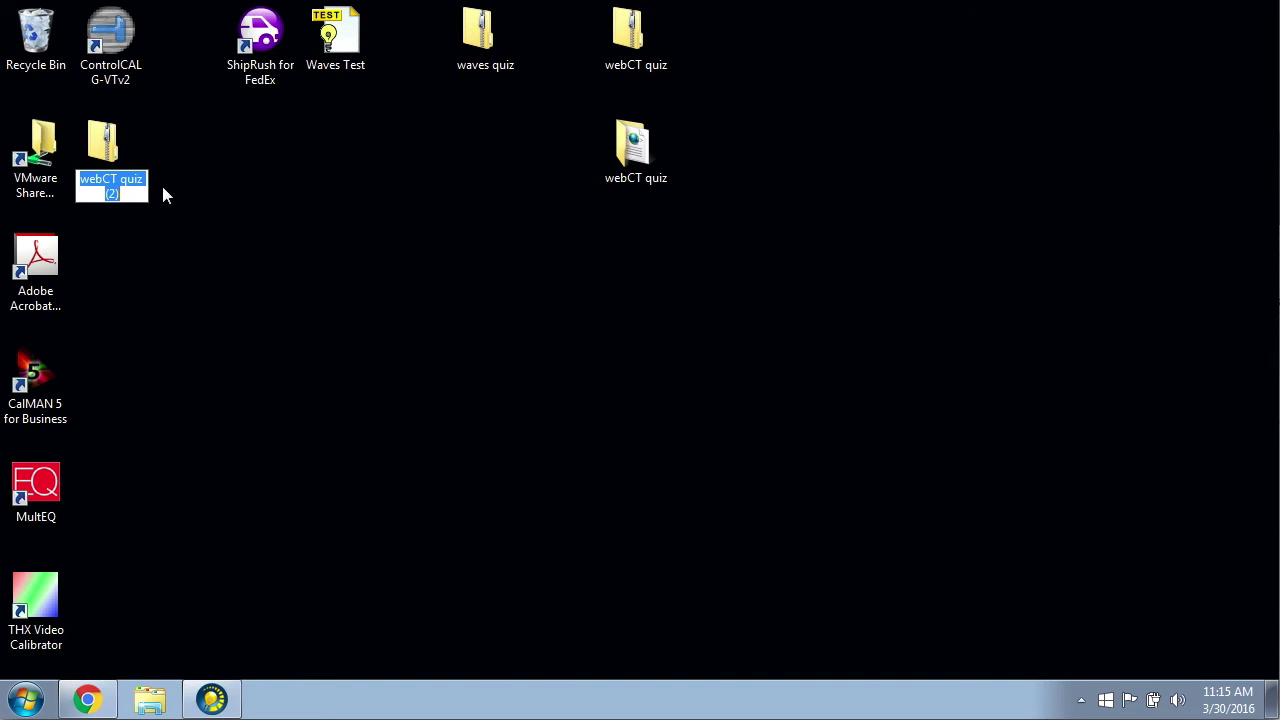
{"action": "left_click_drag", "start_coordinate": [112, 154], "coordinate": [723, 159]}
{"action": "left_click", "coordinate": [648, 240]}
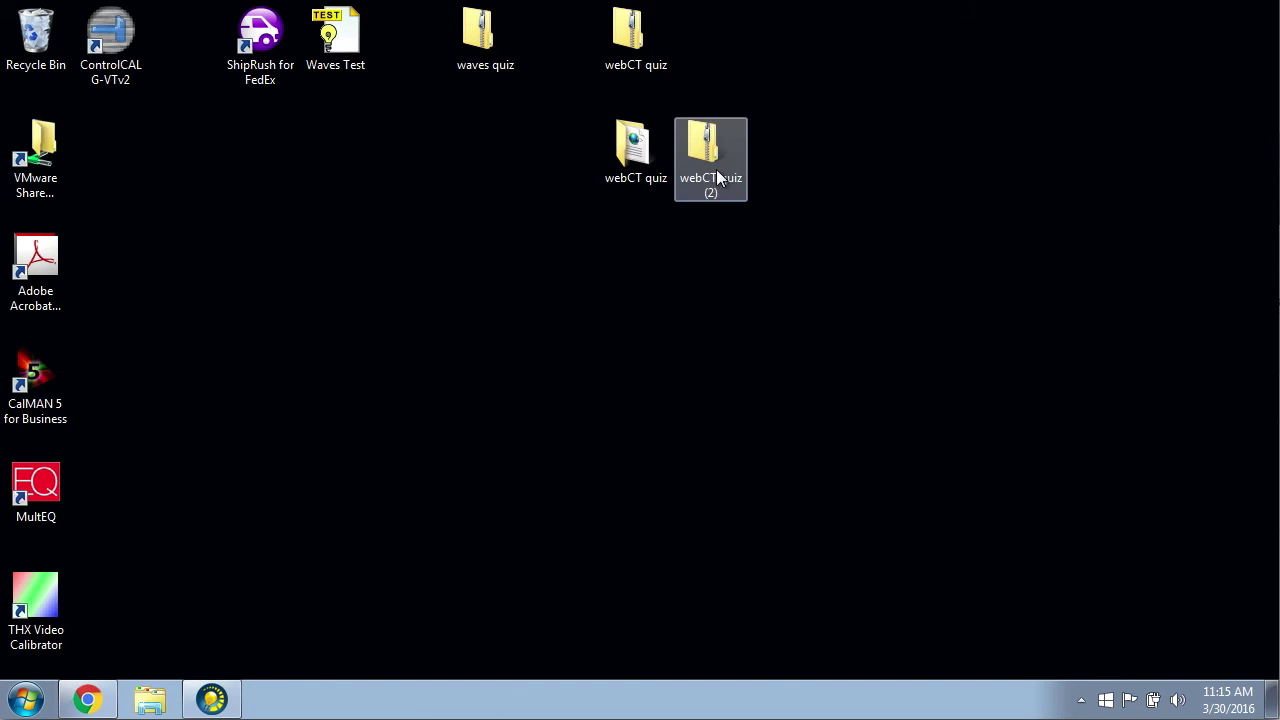
{"action": "mouse_move", "coordinate": [717, 147]}
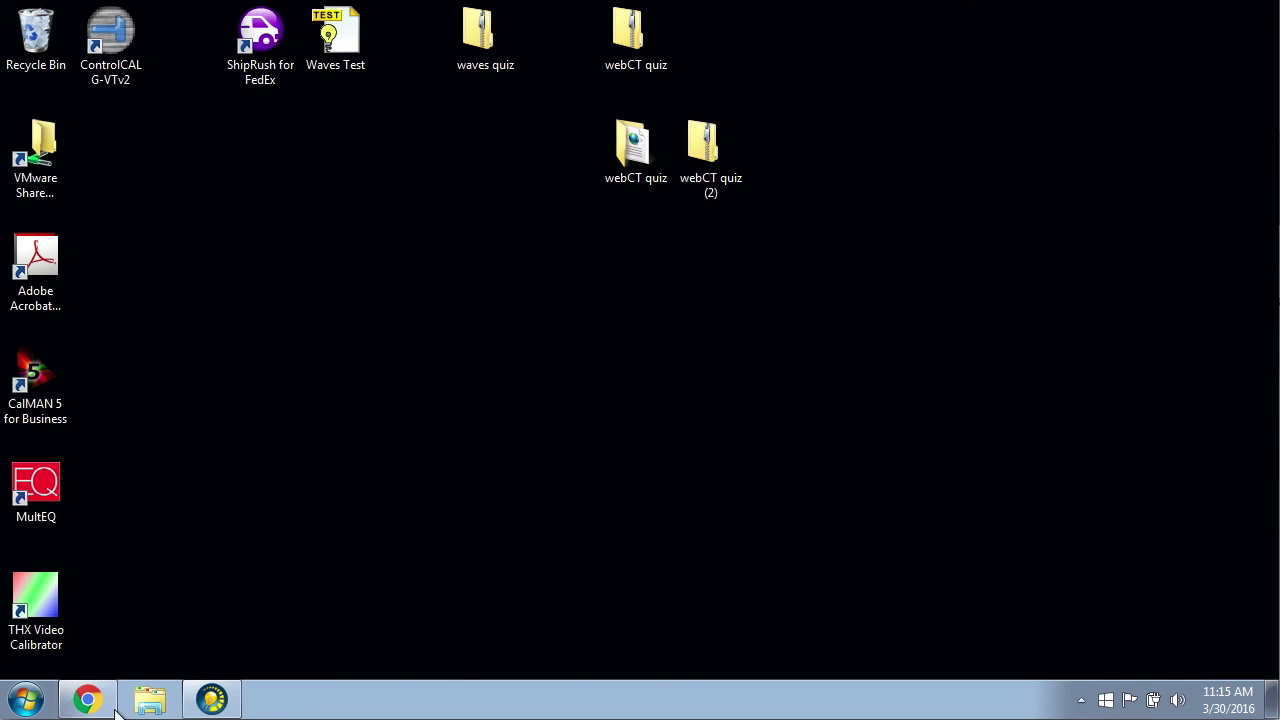
In Canvas, open the Physics A course settings and start Import Content into this Course
{"action": "left_click", "coordinate": [86, 699]}
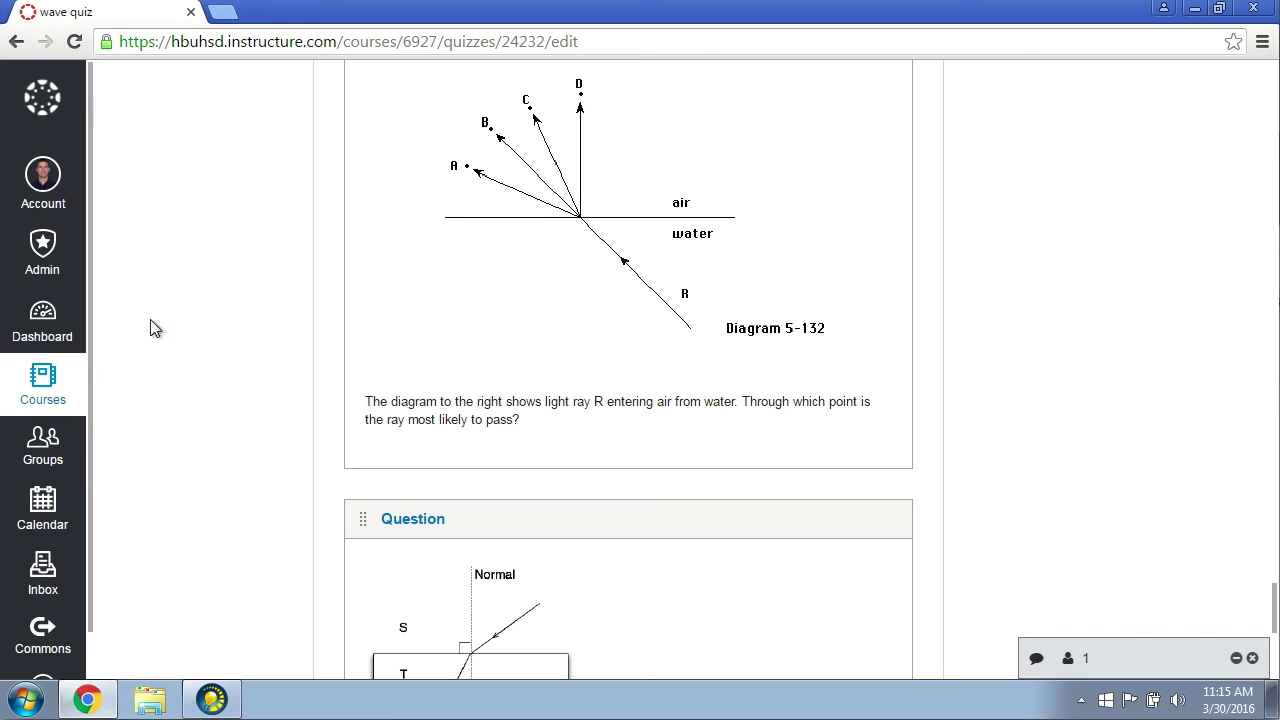
{"action": "scroll", "coordinate": [378, 432], "scroll_direction": "up", "scroll_amount": 5}
{"action": "scroll", "coordinate": [378, 432], "scroll_direction": "down", "scroll_amount": 5}
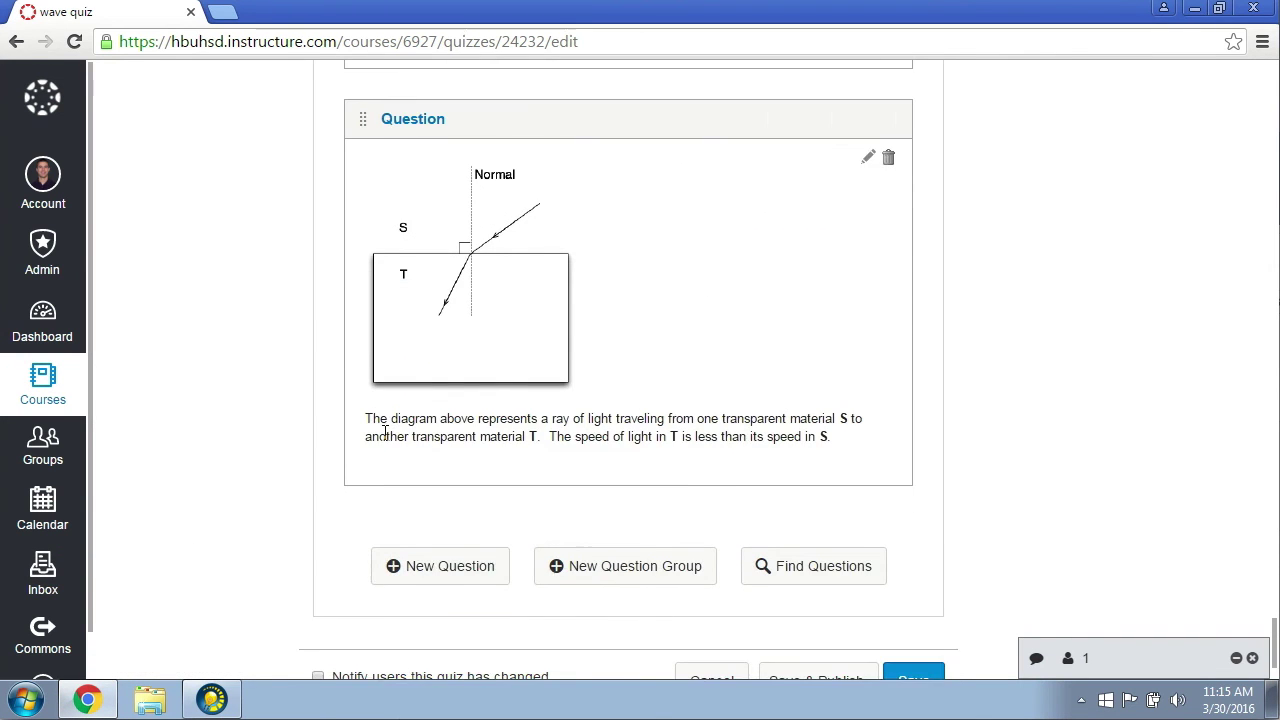
{"action": "scroll", "coordinate": [385, 433], "scroll_direction": "up", "scroll_amount": 15}
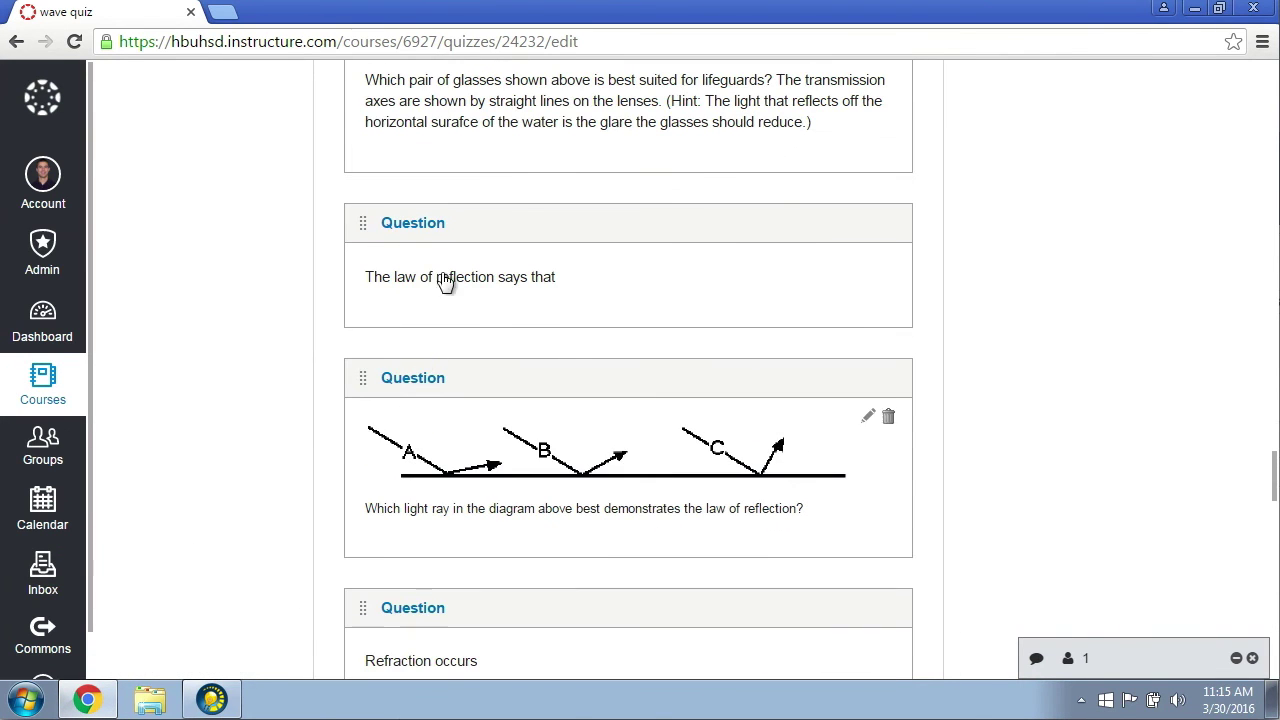
{"action": "left_click_drag", "start_coordinate": [1275, 502], "coordinate": [800, 300]}
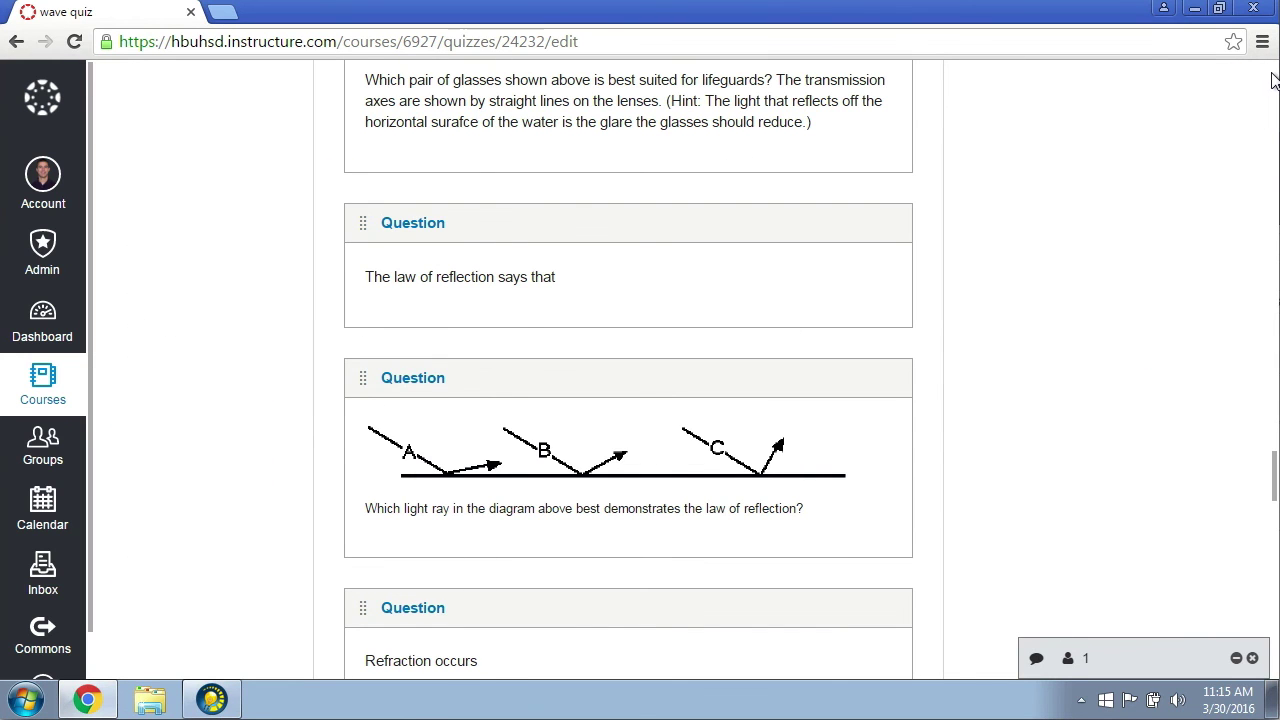
{"action": "scroll", "coordinate": [1272, 80], "scroll_direction": "up", "scroll_amount": 15}
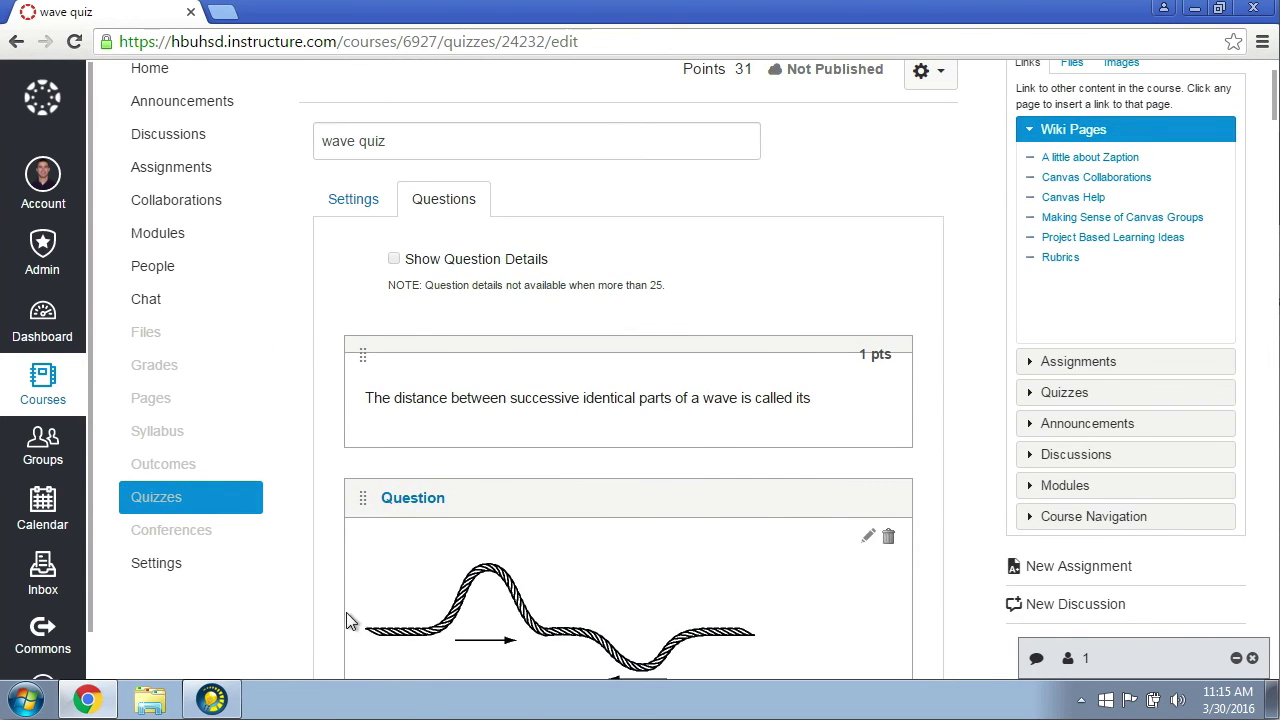
{"action": "left_click", "coordinate": [206, 566]}
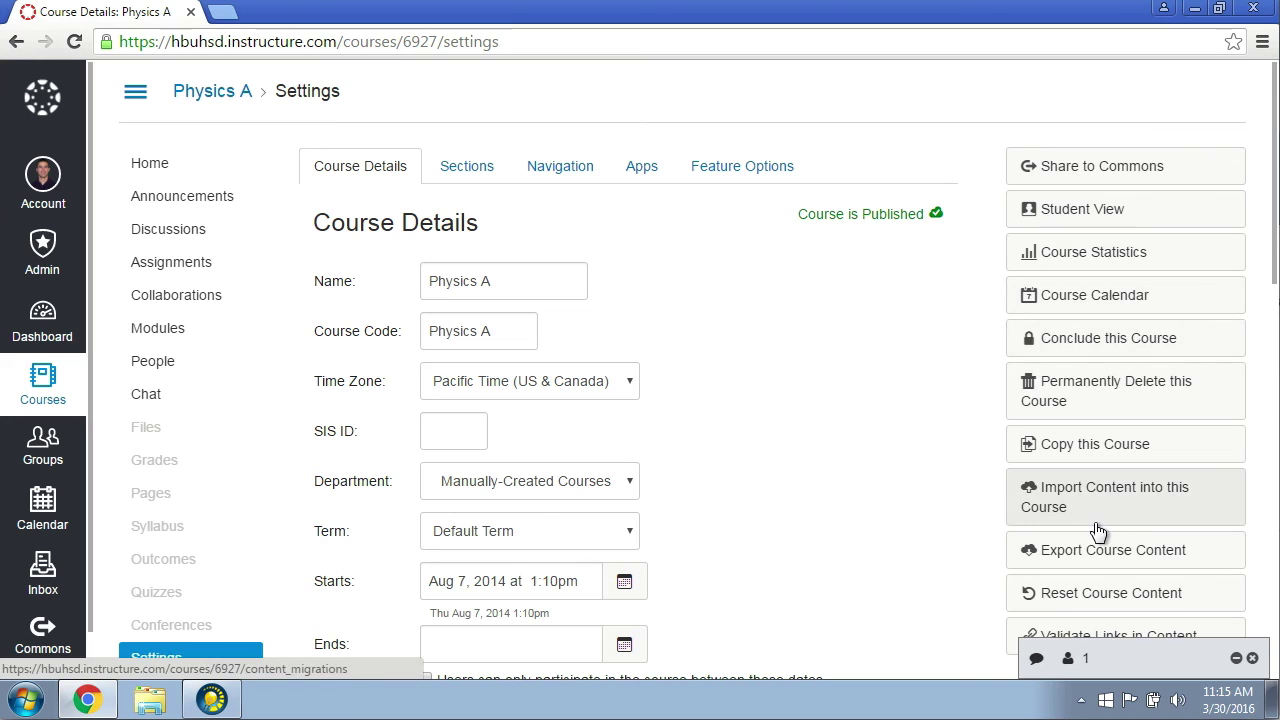
{"action": "left_click", "coordinate": [1100, 507]}
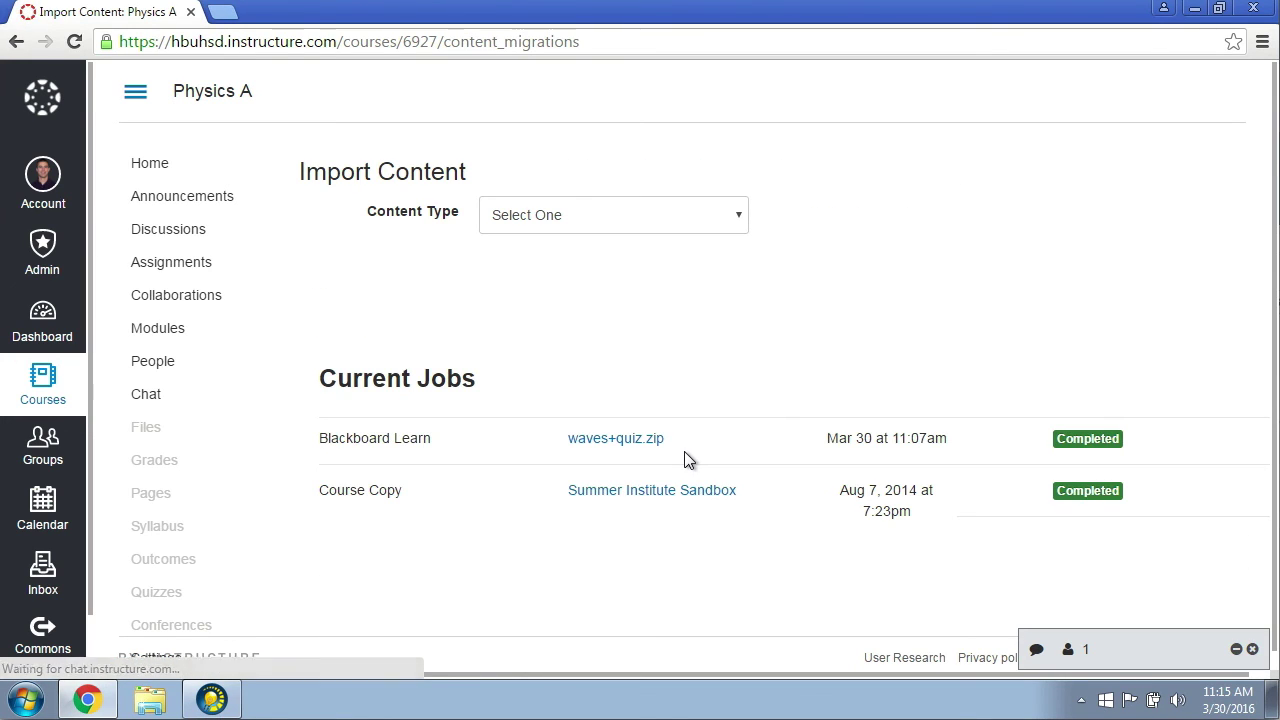
Set the content type to QTI .zip file and attach webCT quiz (2).zip as the source
{"action": "left_click", "coordinate": [650, 216]}
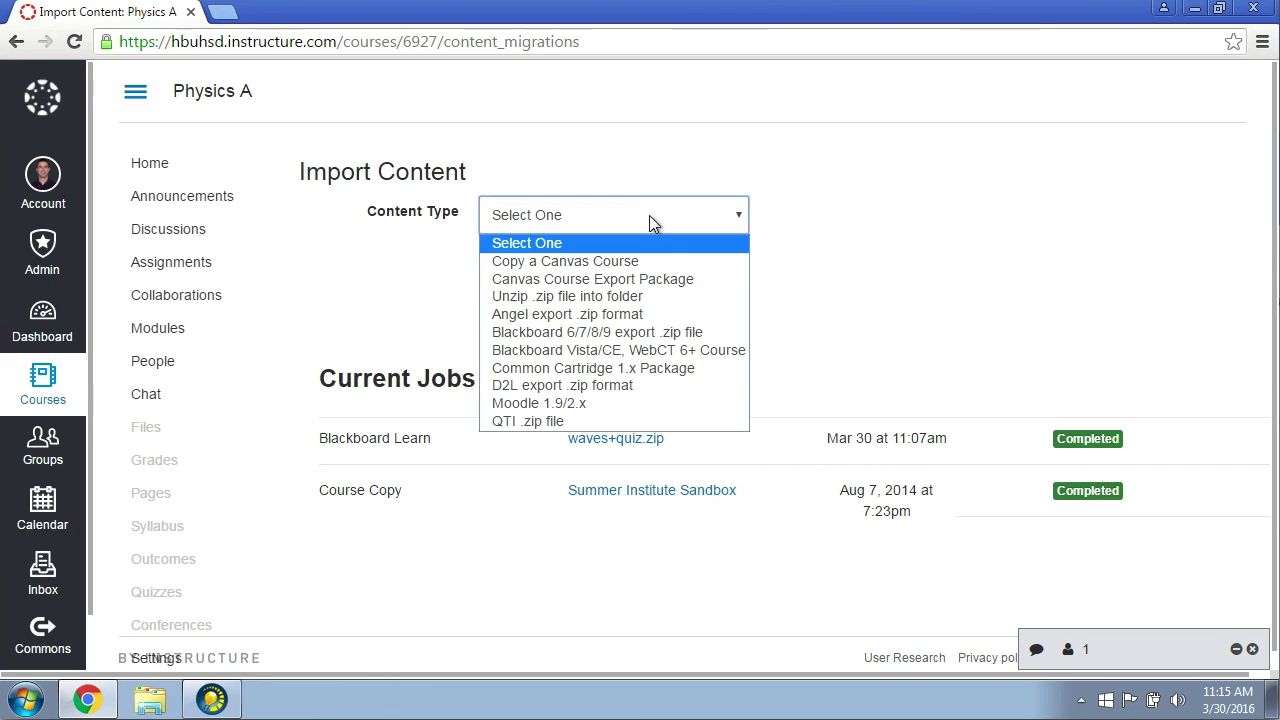
{"action": "left_click", "coordinate": [656, 422]}
{"action": "left_click", "coordinate": [539, 279]}
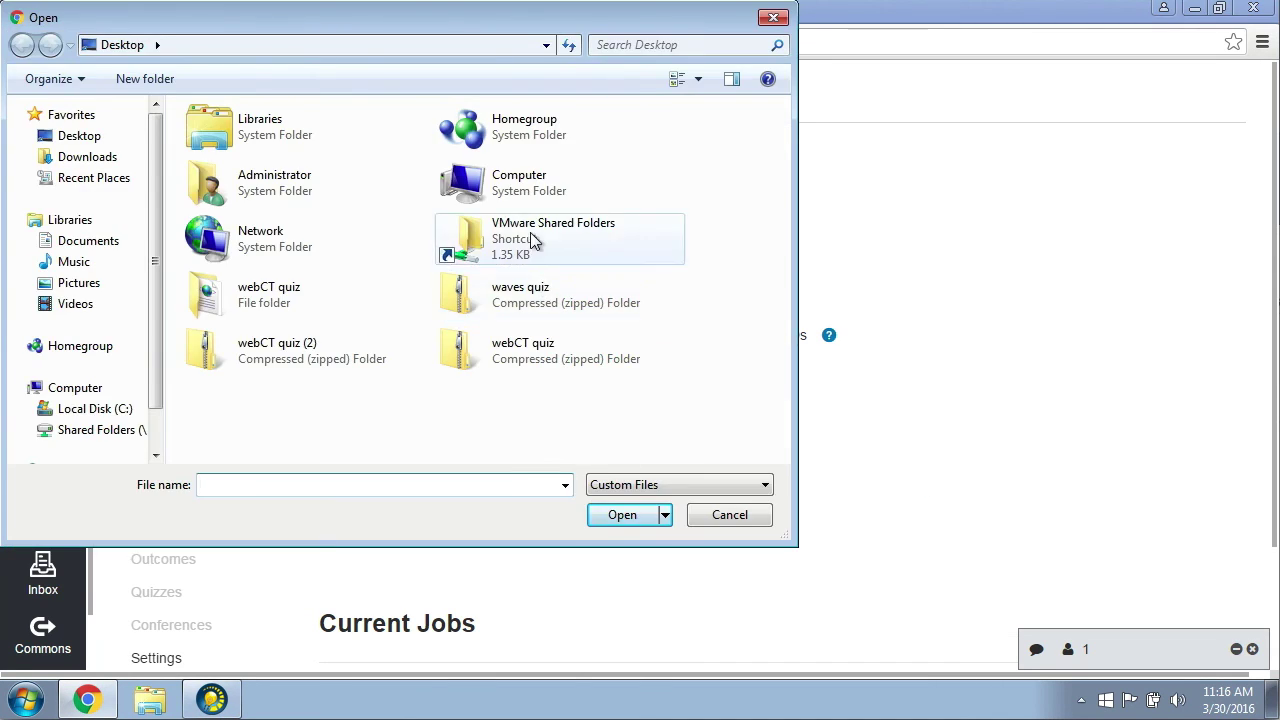
{"action": "left_click", "coordinate": [329, 359]}
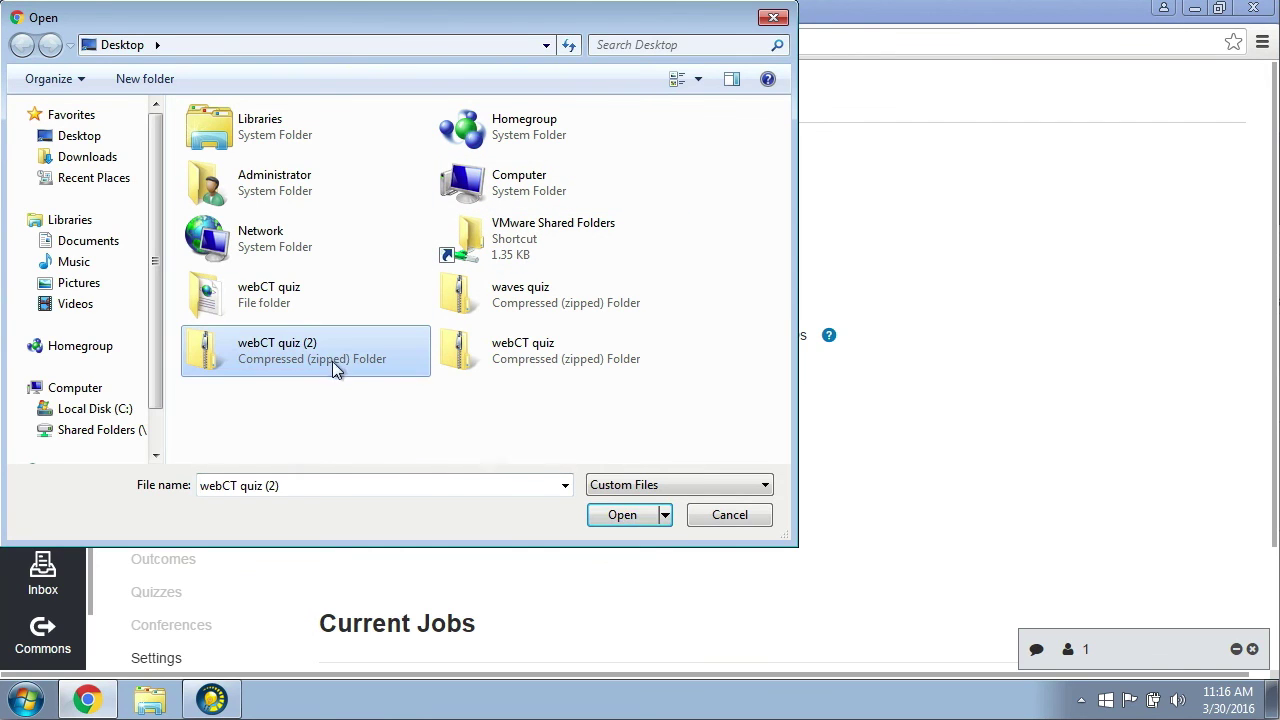
{"action": "left_click", "coordinate": [622, 522]}
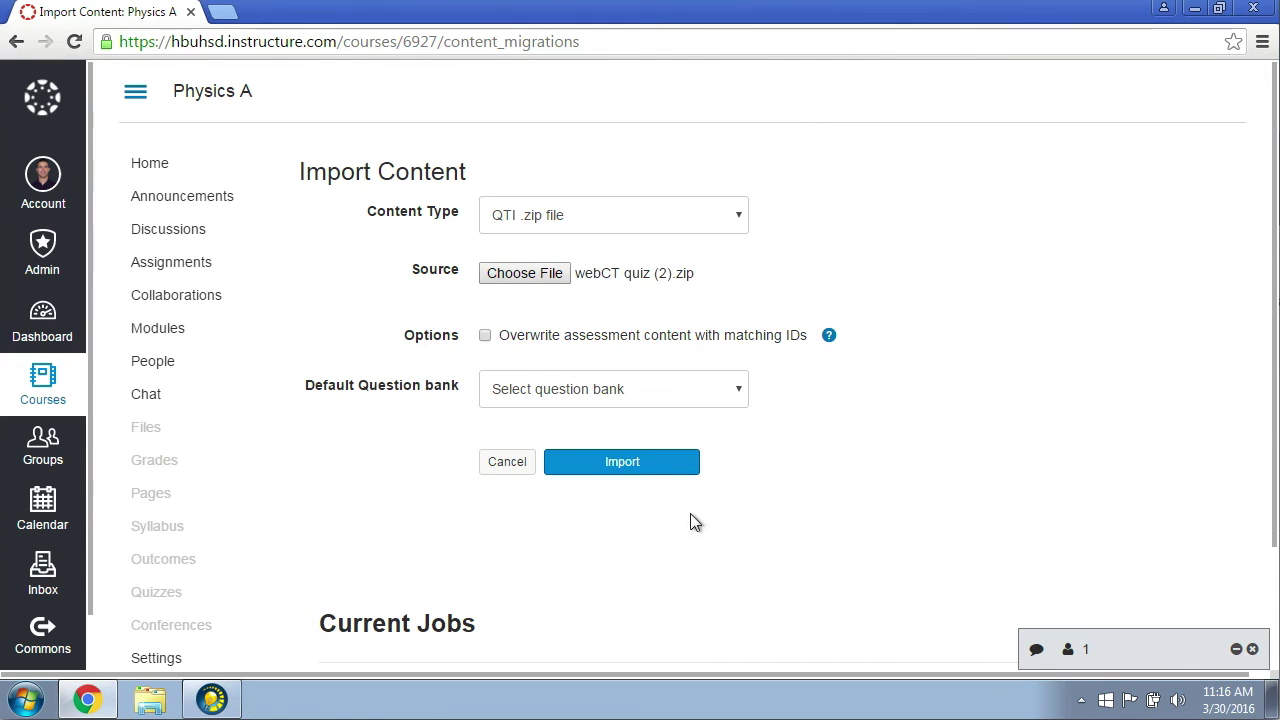